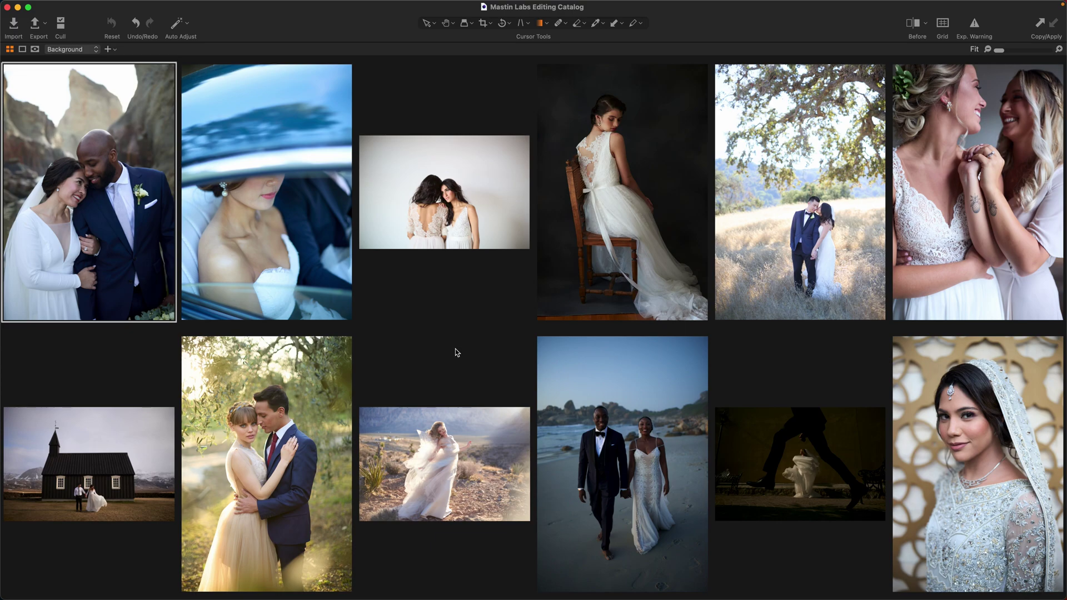
Step: Give the rock-canyon couple photo Mastin Labs 1b. Cinema 400, exposure 0.73 and white balance 6442 K
key(super+alt+v)
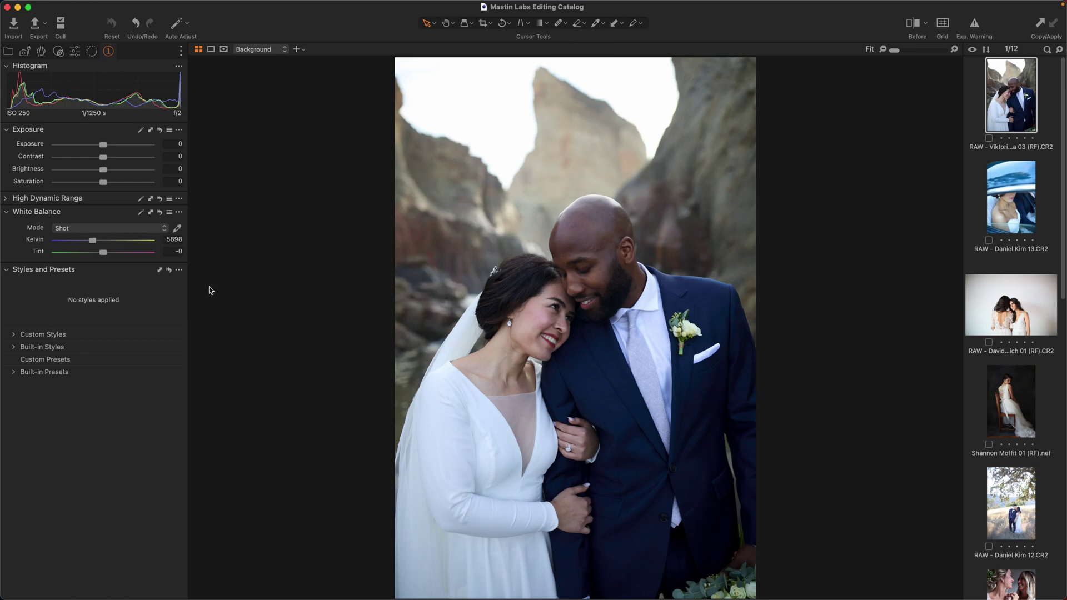
click(24, 335)
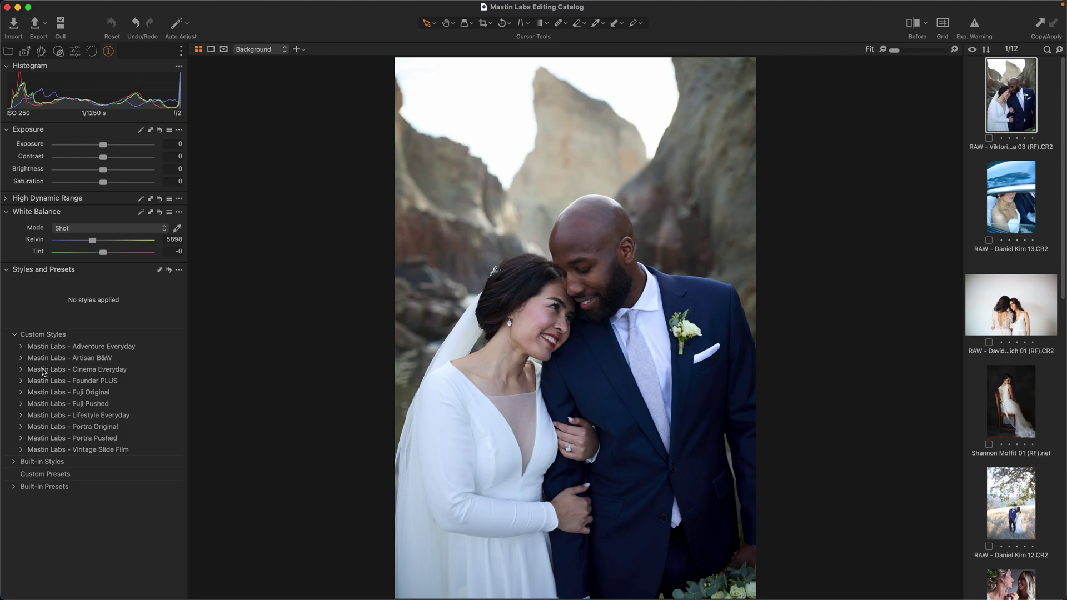
click(22, 370)
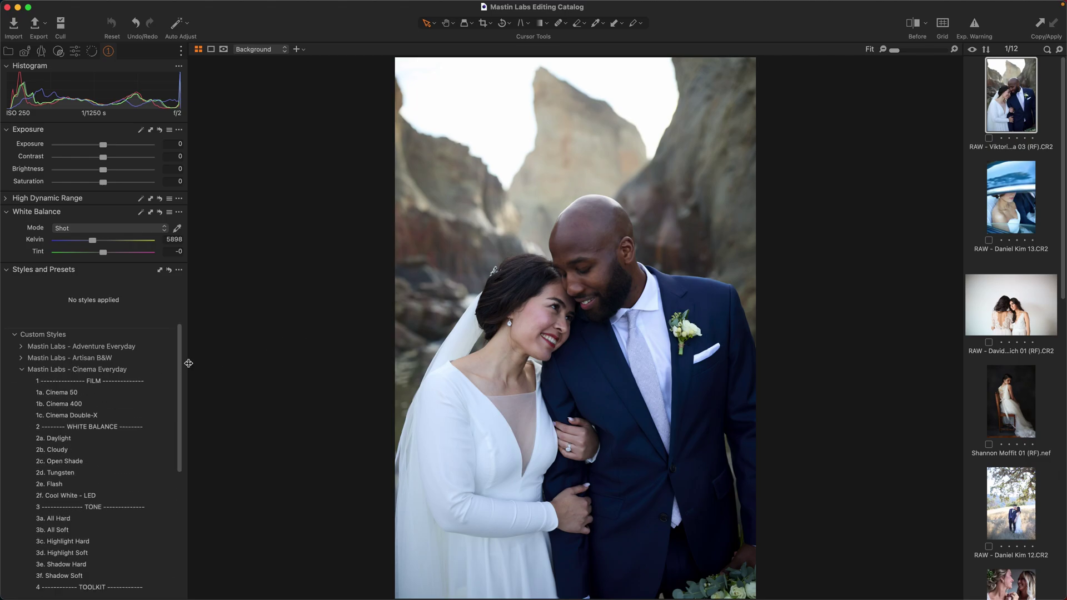
click(158, 403)
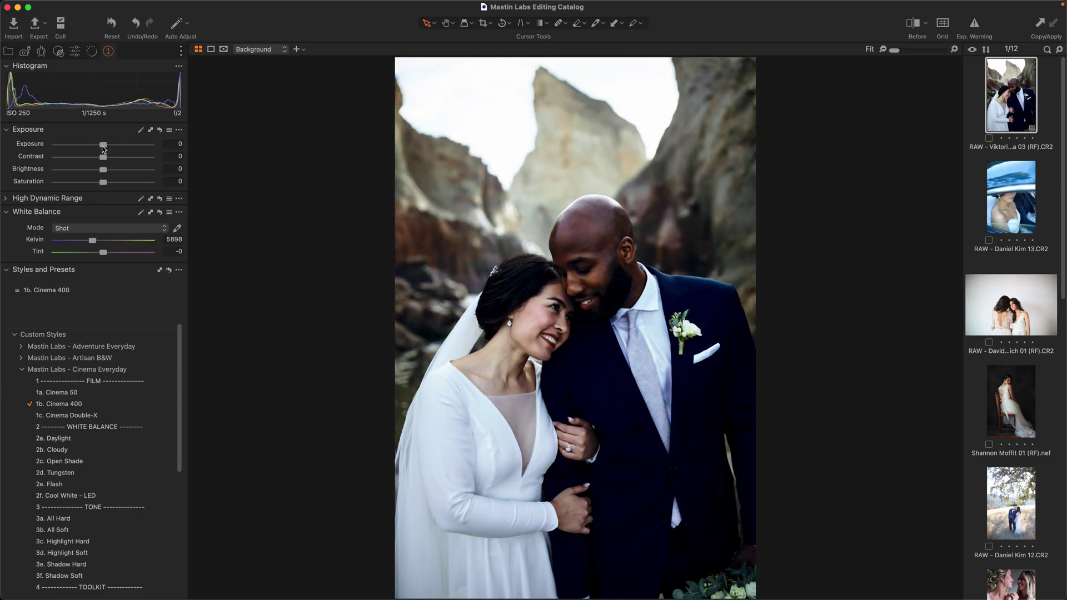
drag(103, 144, 111, 145)
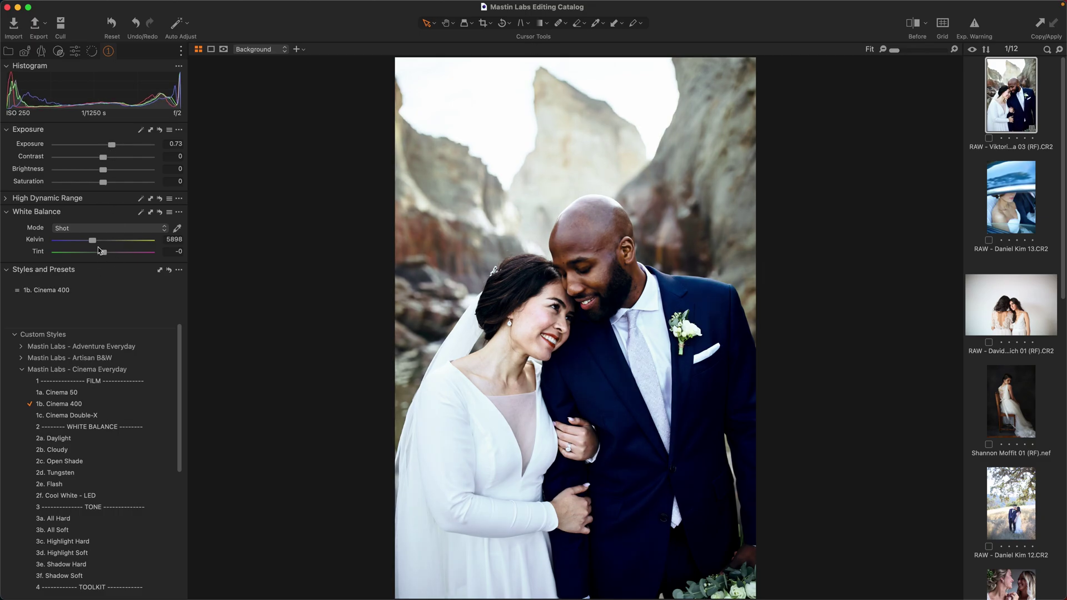
drag(95, 243, 109, 256)
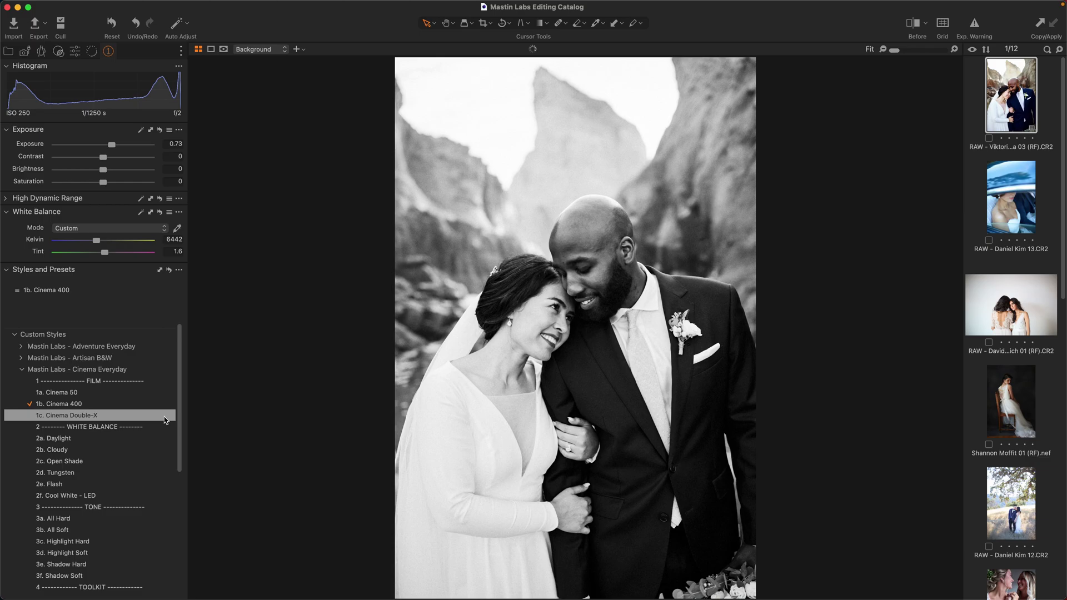
Step: Apply 3f. Shadow Soft and put it on its own layer above Cinema 400
scroll(186, 463, down, 3)
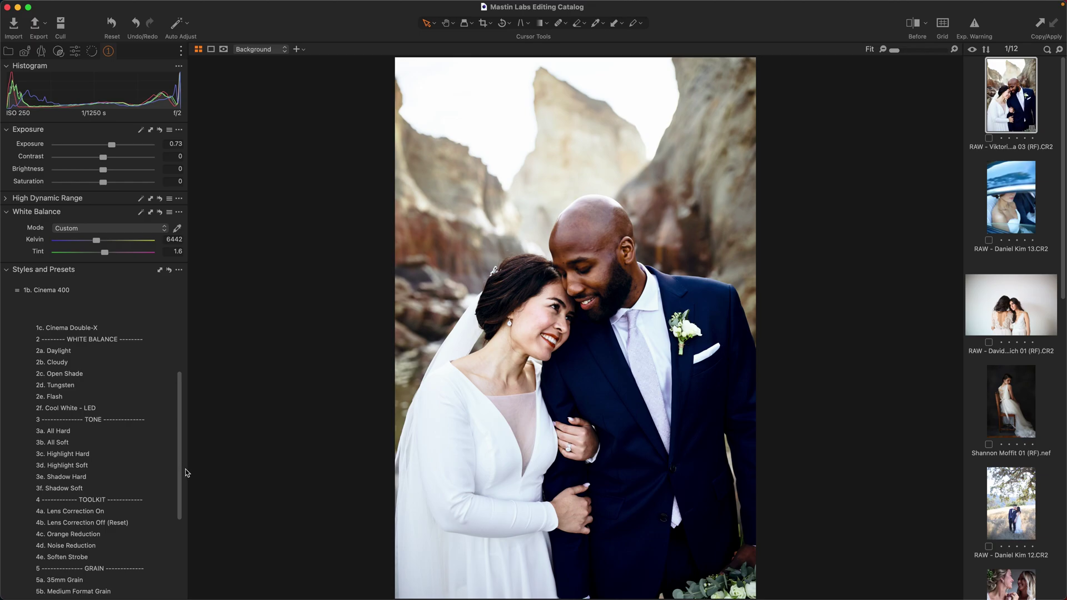
click(166, 489)
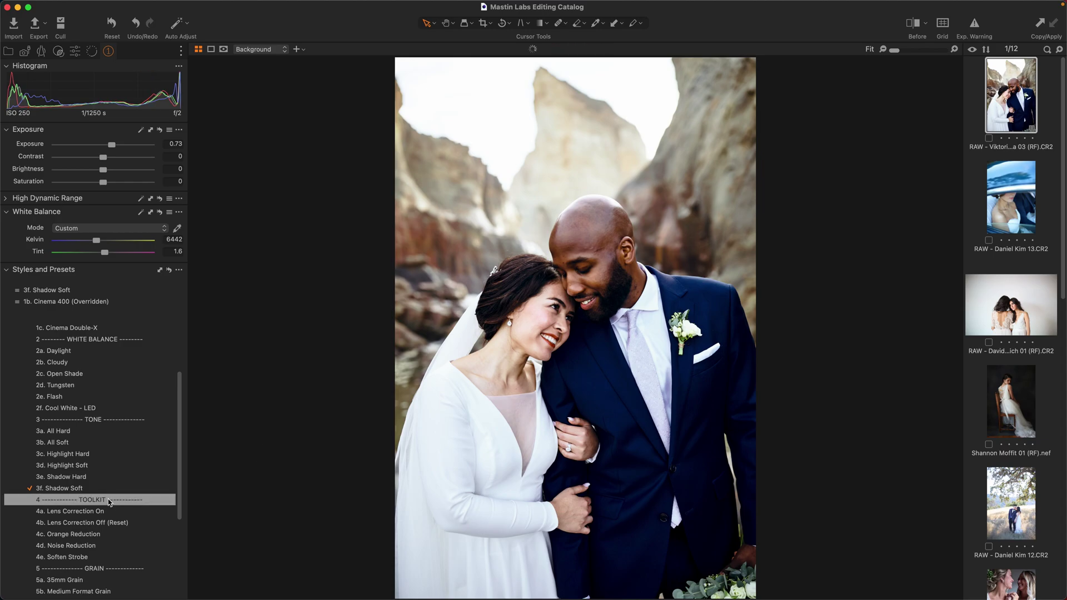
right_click(103, 489)
click(298, 515)
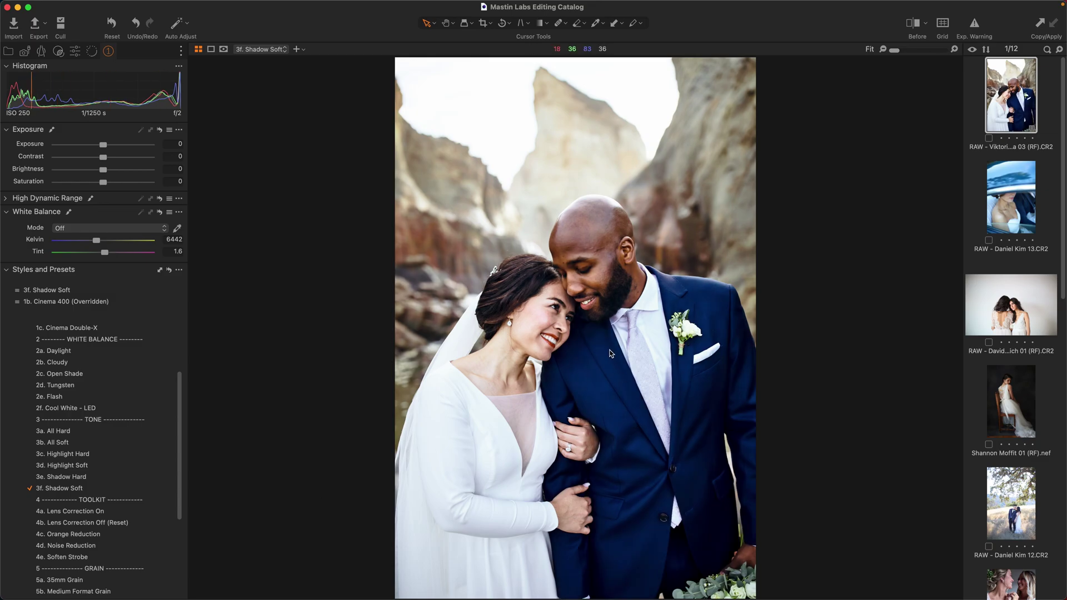
Step: Add the Layers tool and lower the Shadow Soft layer's opacity to 54%
right_click(123, 270)
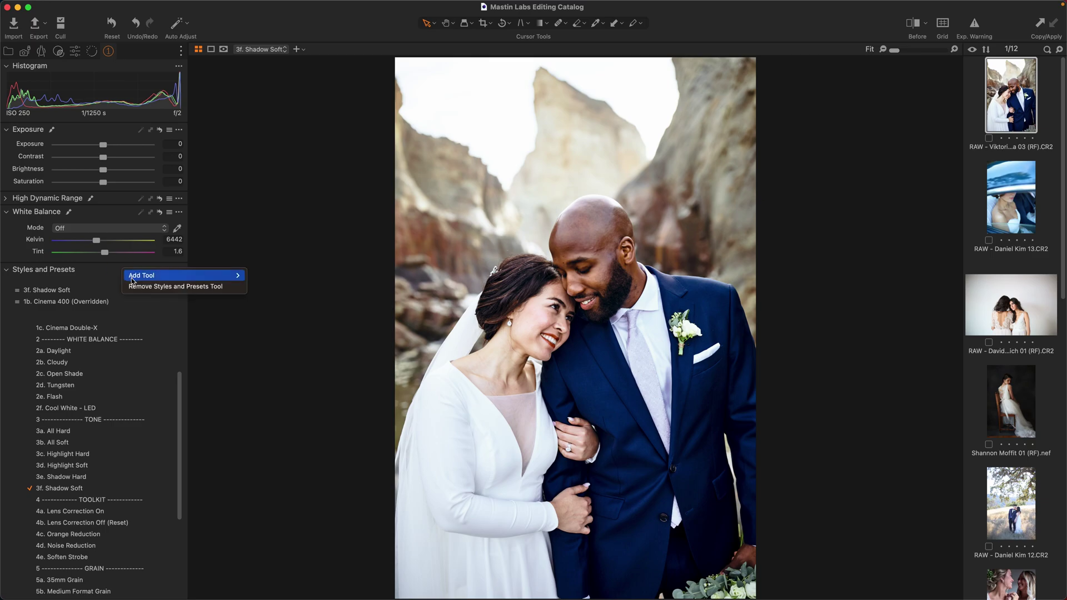
mouse_move(223, 276)
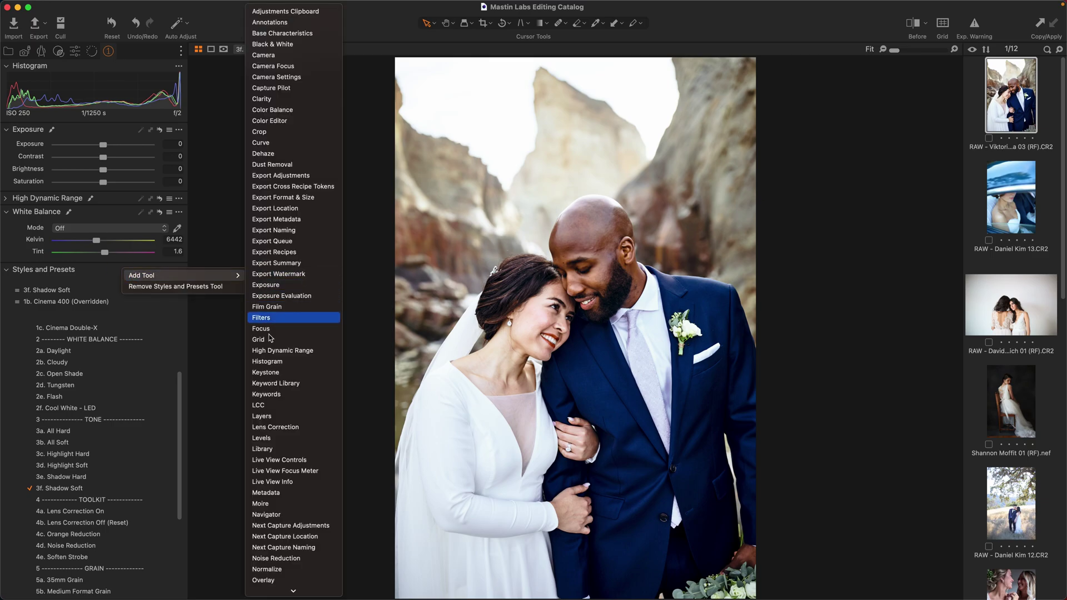
click(293, 422)
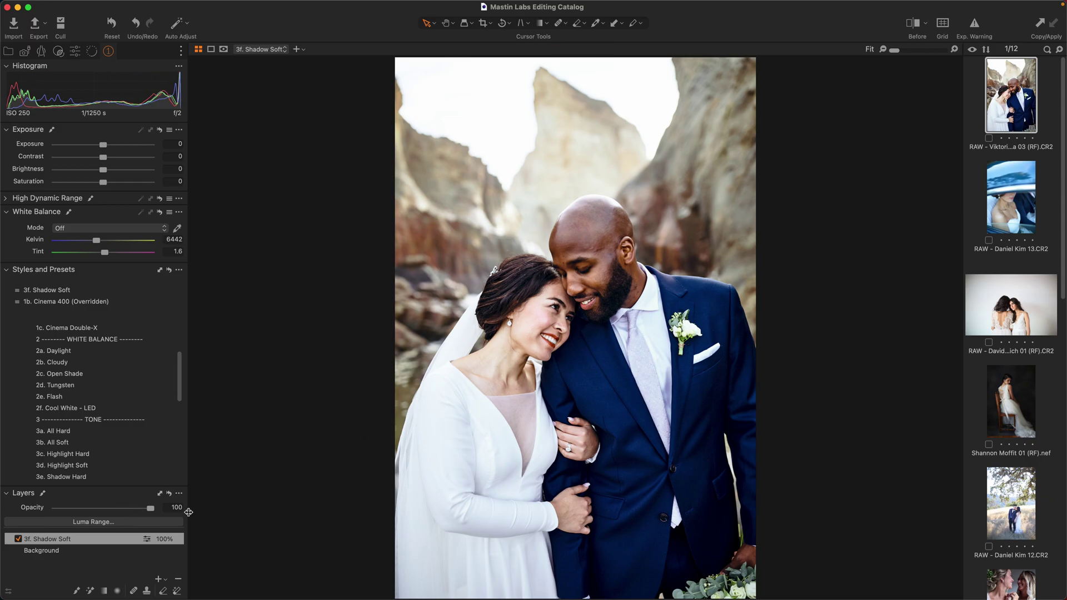
drag(150, 508, 106, 509)
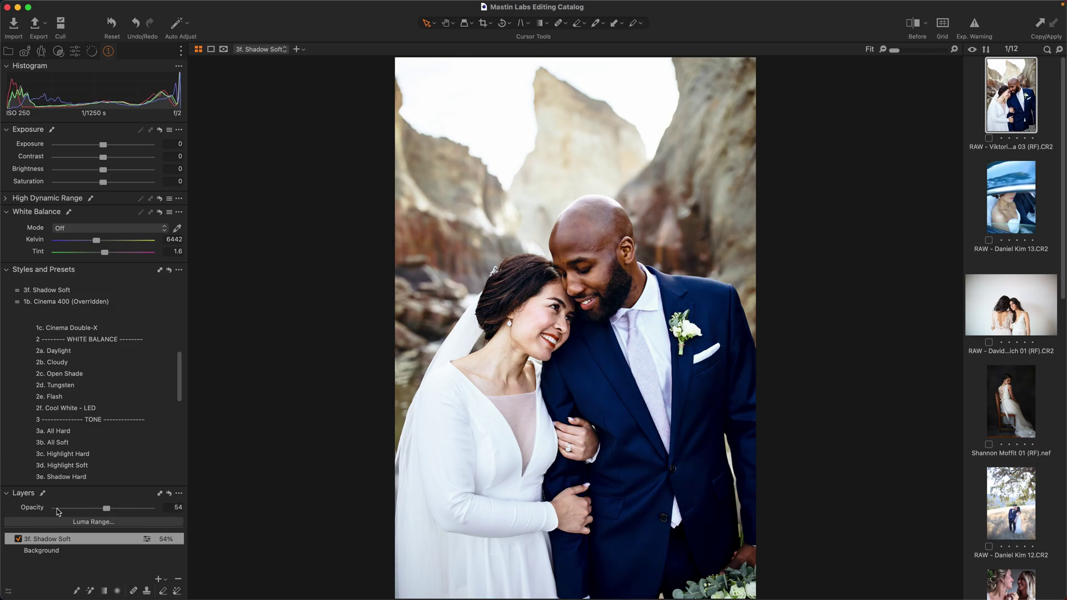
Step: Toggle the Shadow Soft layer off and on to compare, then open the bride-in-car photo
click(18, 540)
click(19, 540)
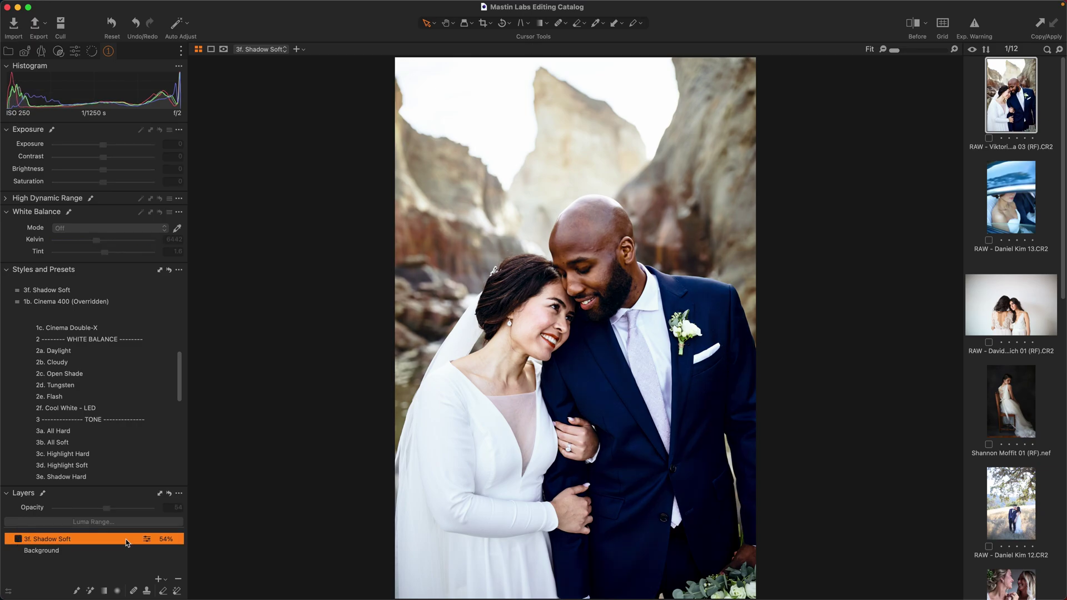
click(17, 539)
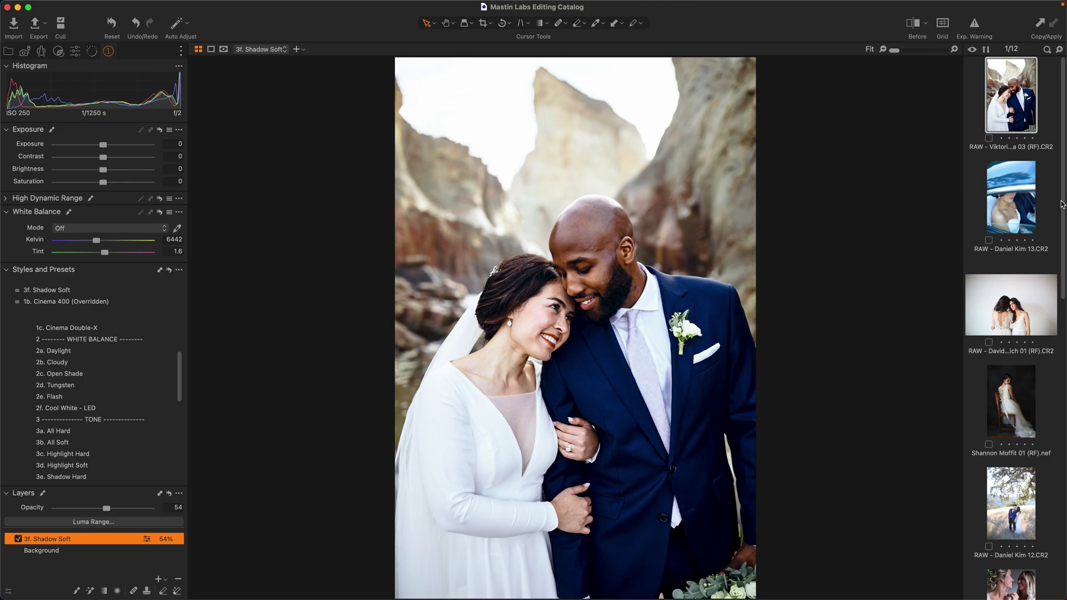
click(1030, 198)
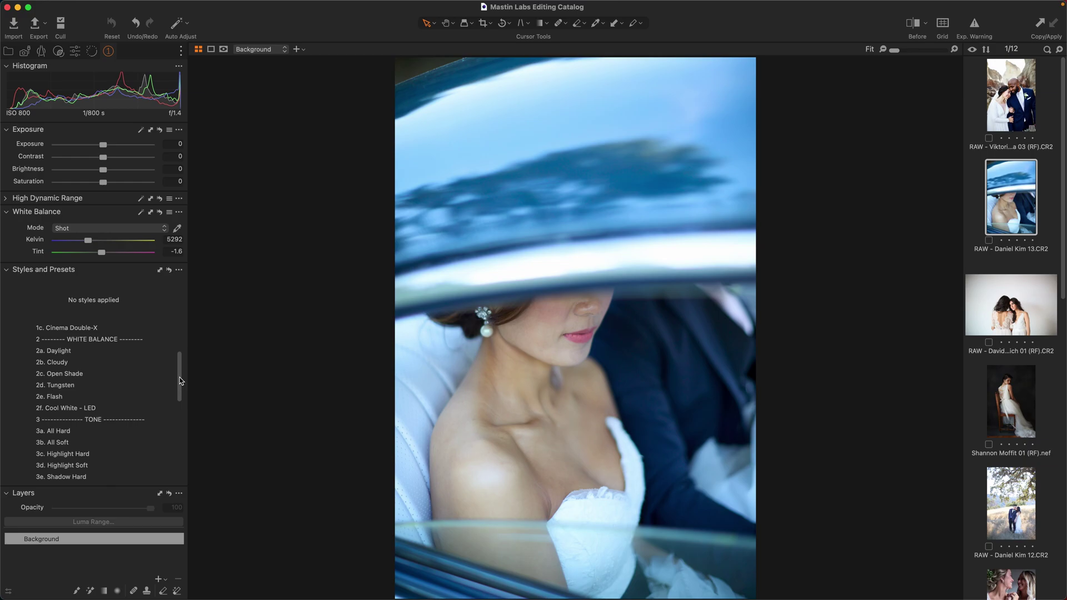
Step: Apply Fuji Original 1b. Fuji 400H with exposure 0.16 and white balance 6439 K
drag(179, 381, 182, 331)
click(21, 370)
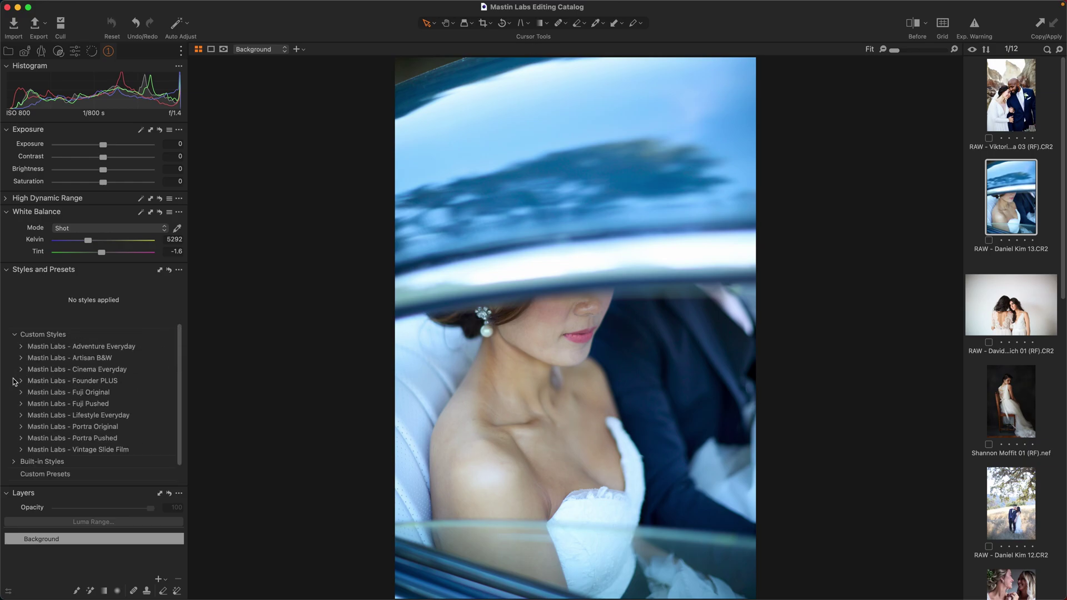
click(20, 392)
click(56, 427)
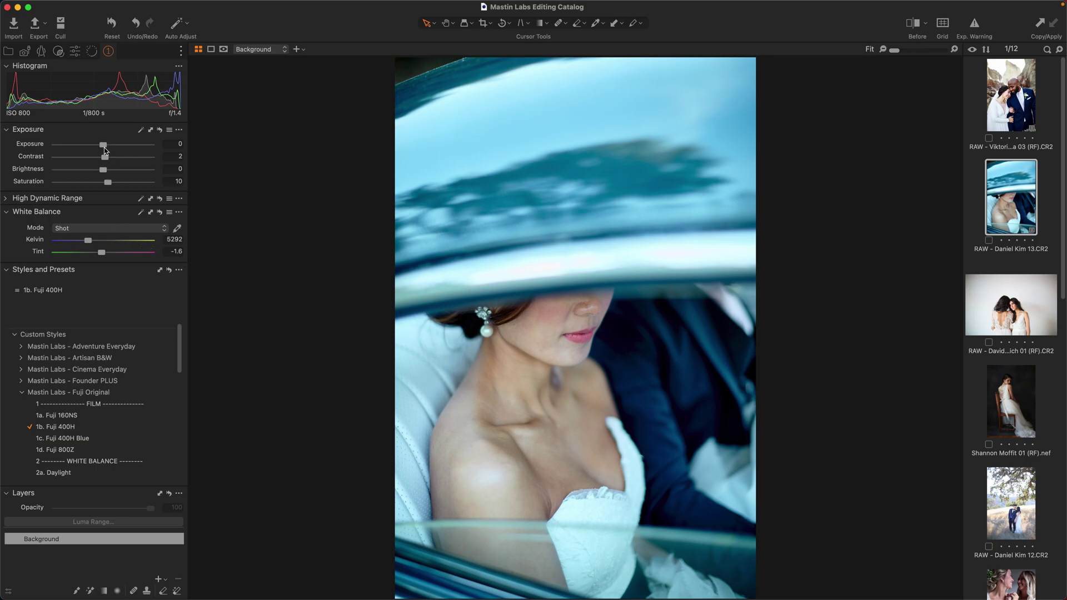
drag(103, 148, 104, 147)
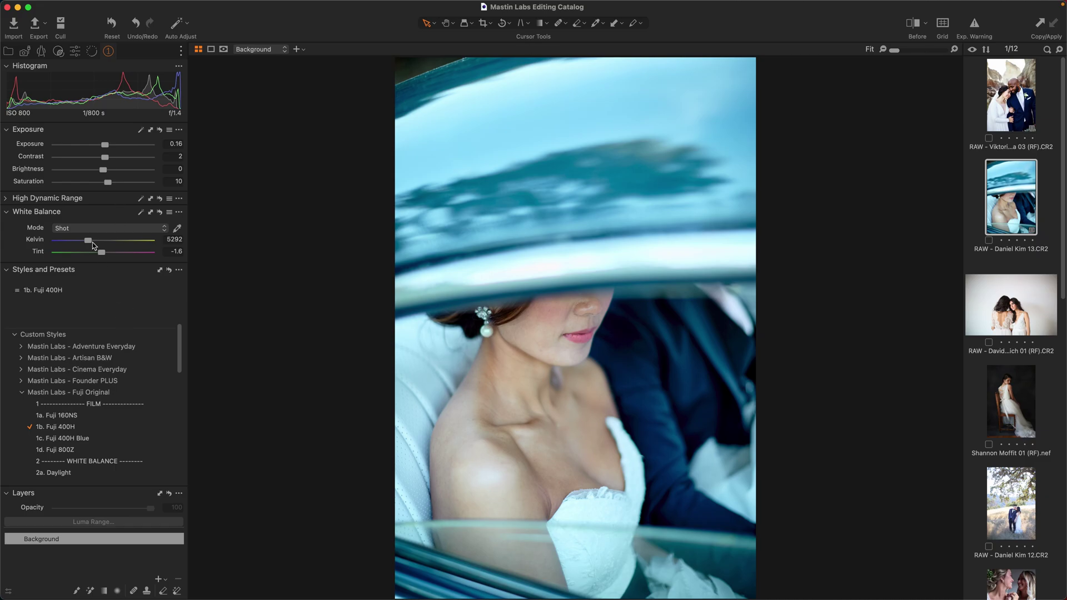
drag(92, 242, 100, 246)
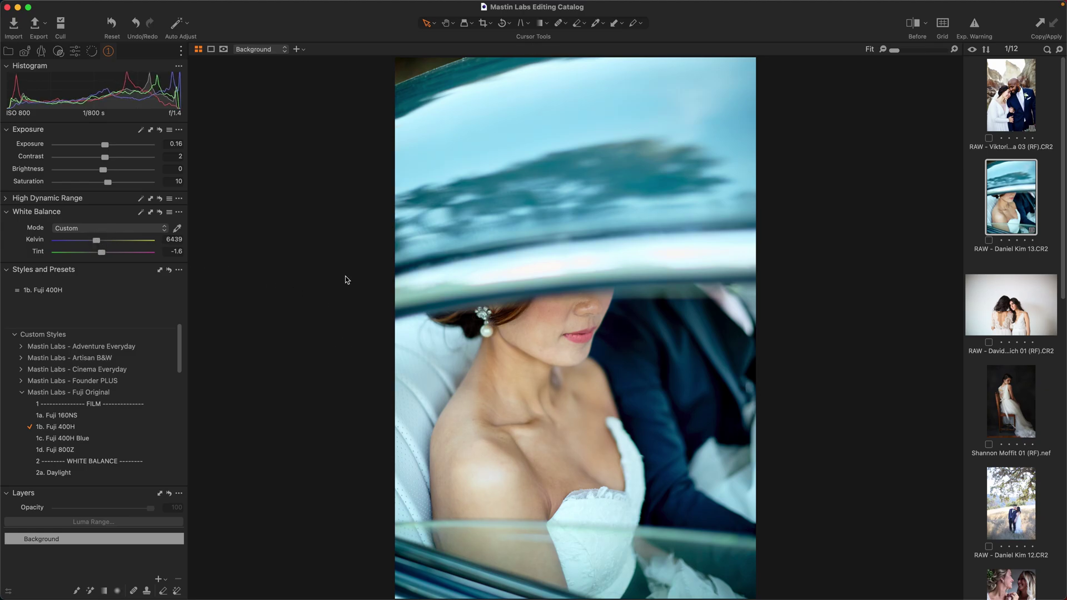
Step: Check the Fuji 400H edit with a before/after split view
key(y)
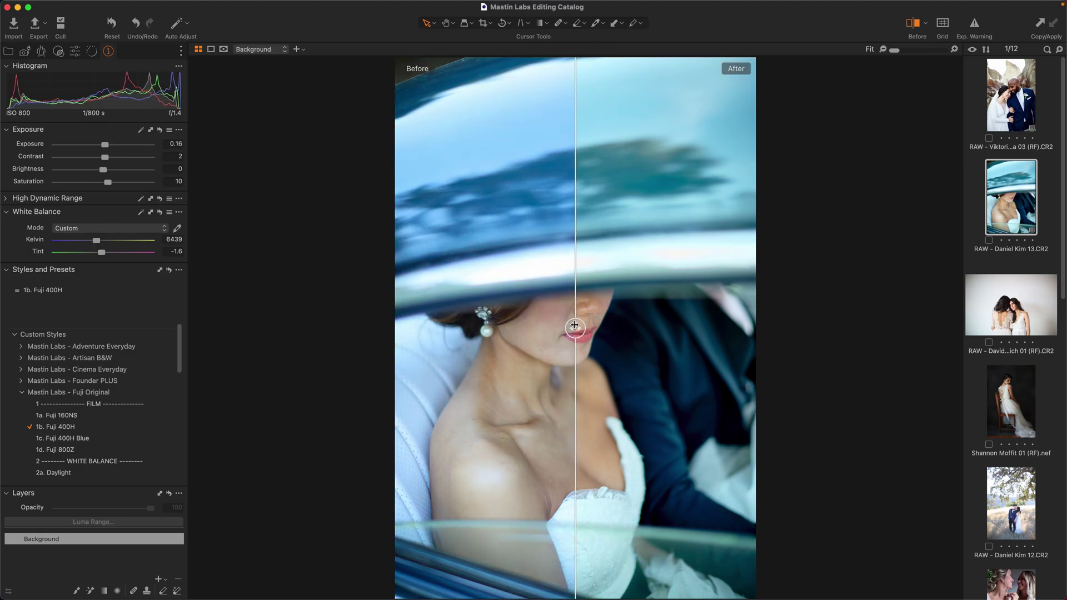
drag(575, 326, 257, 329)
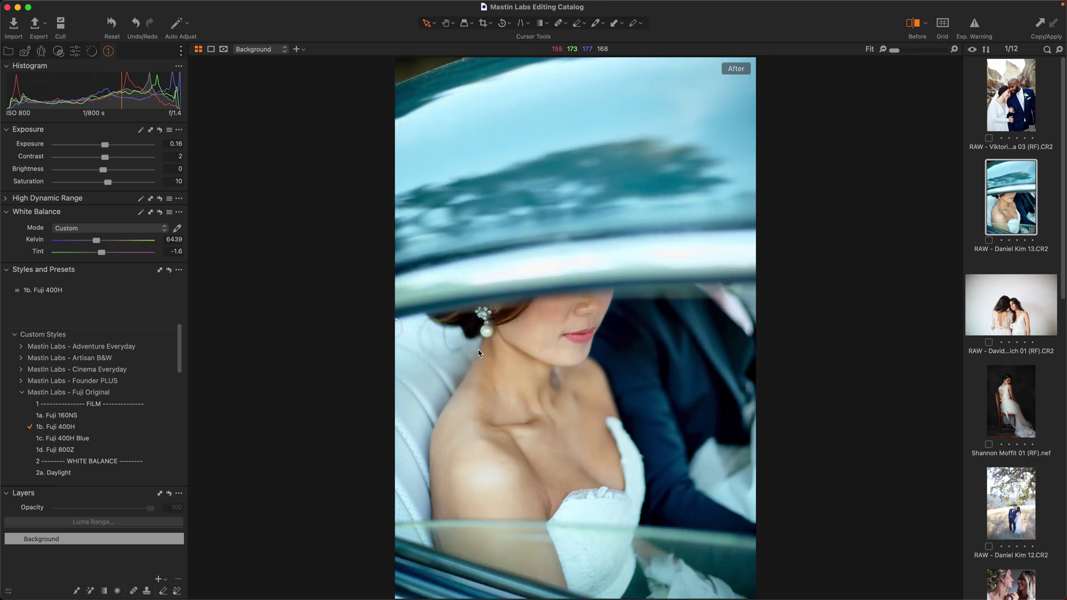
key(y)
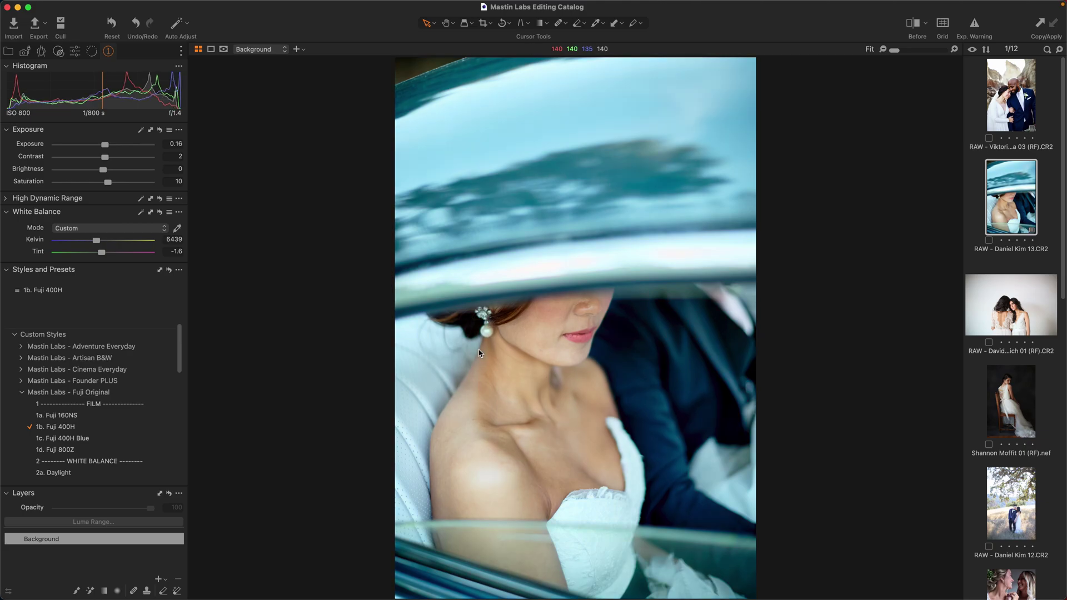
drag(179, 347, 193, 400)
Step: Stack 3b. All Soft and 4a. Lens Correction On over Fuji 400H, checking All Soft with undo/redo
click(176, 400)
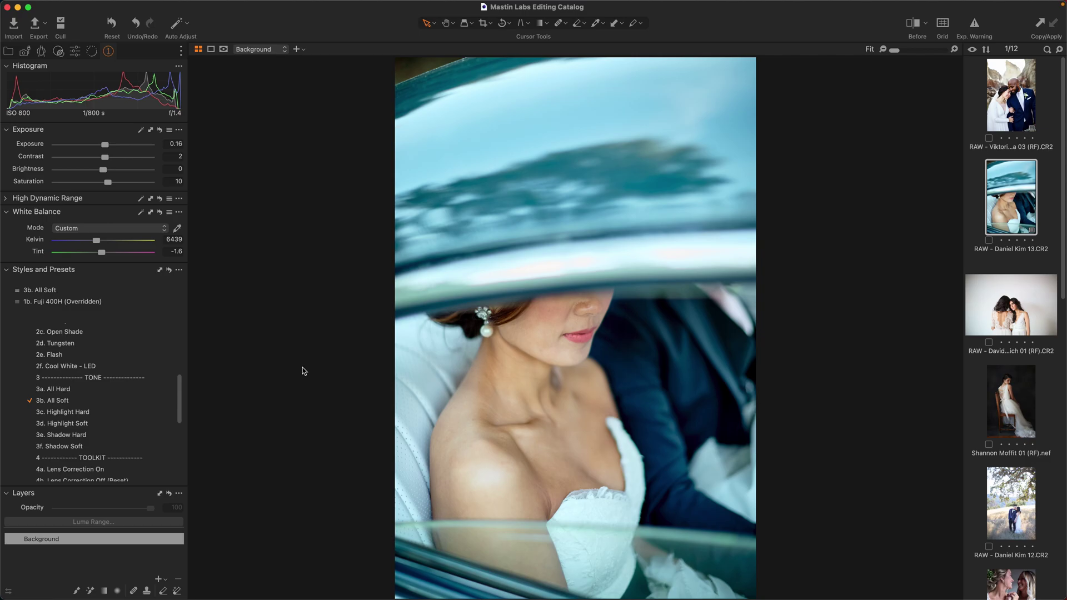
key(super+z)
key(super+shift+z)
click(133, 470)
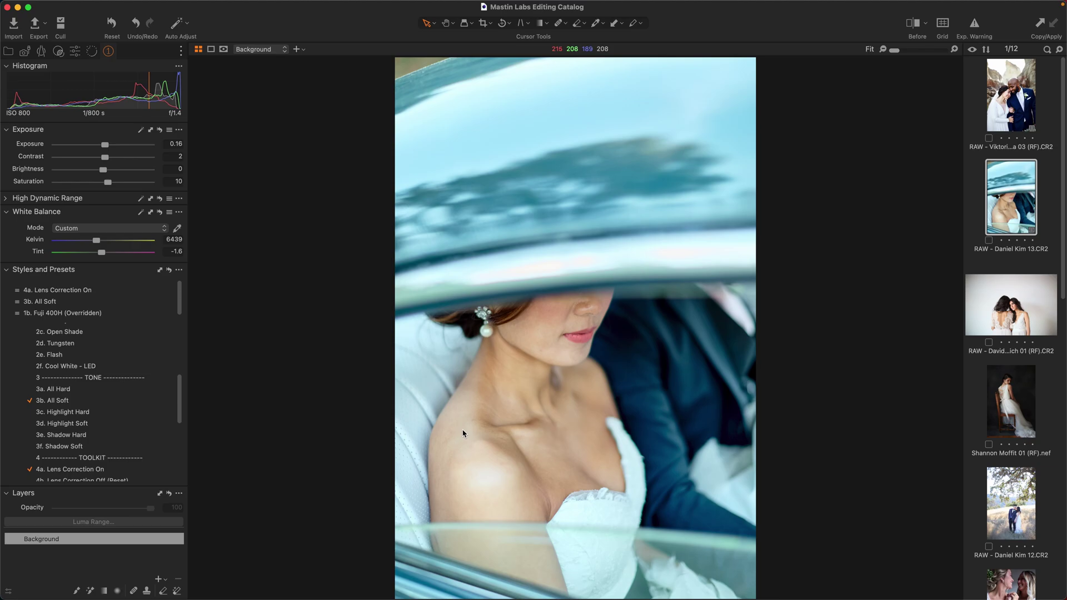
Step: Try and remove 4d. Noise Reduction, compare before/after, then open the two-women photo
drag(182, 384, 192, 420)
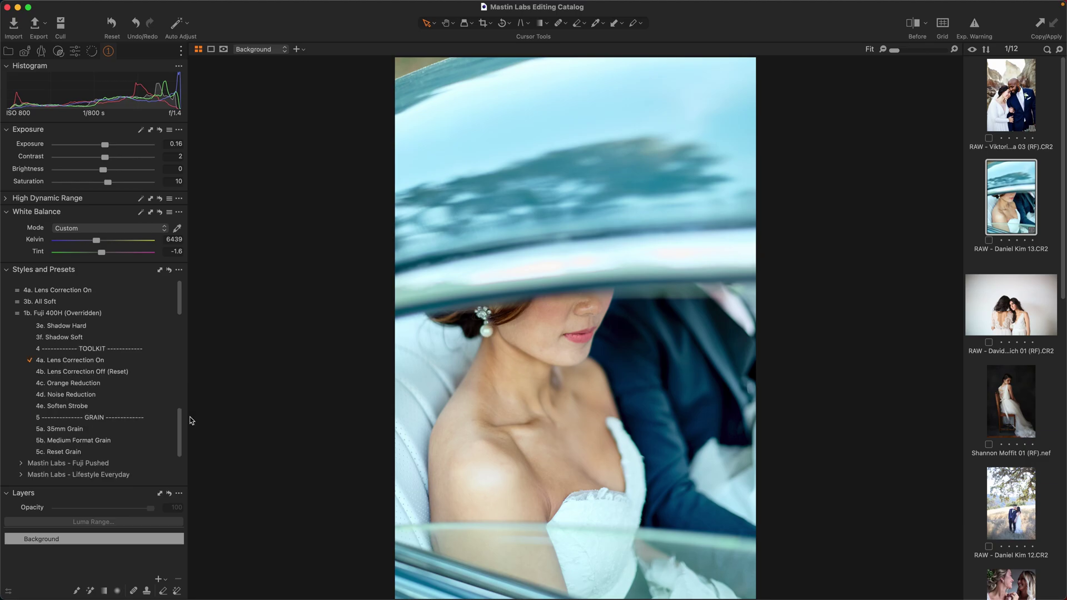
click(66, 395)
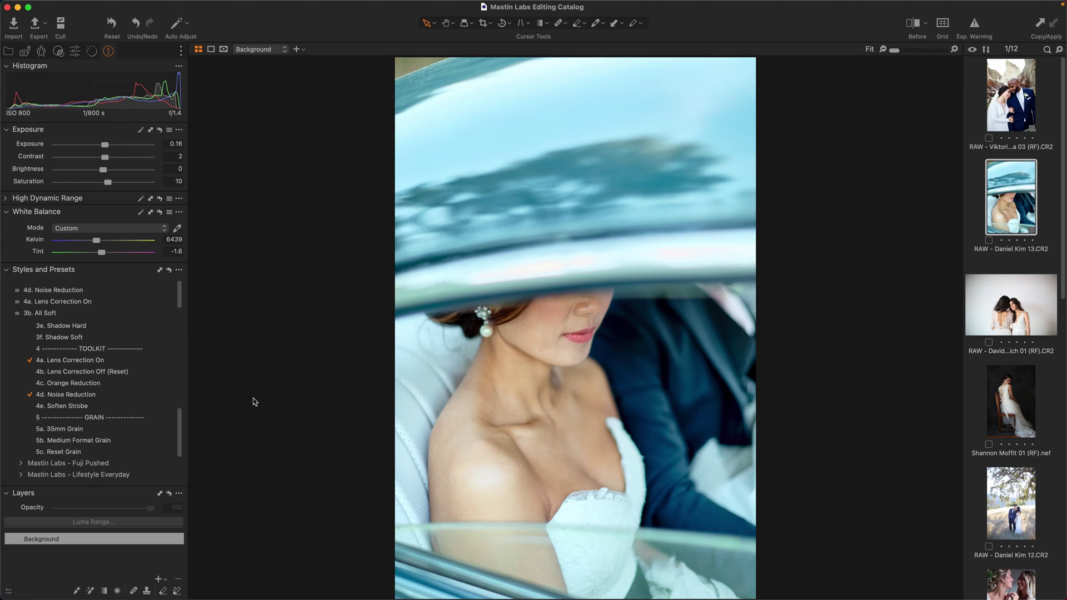
click(155, 392)
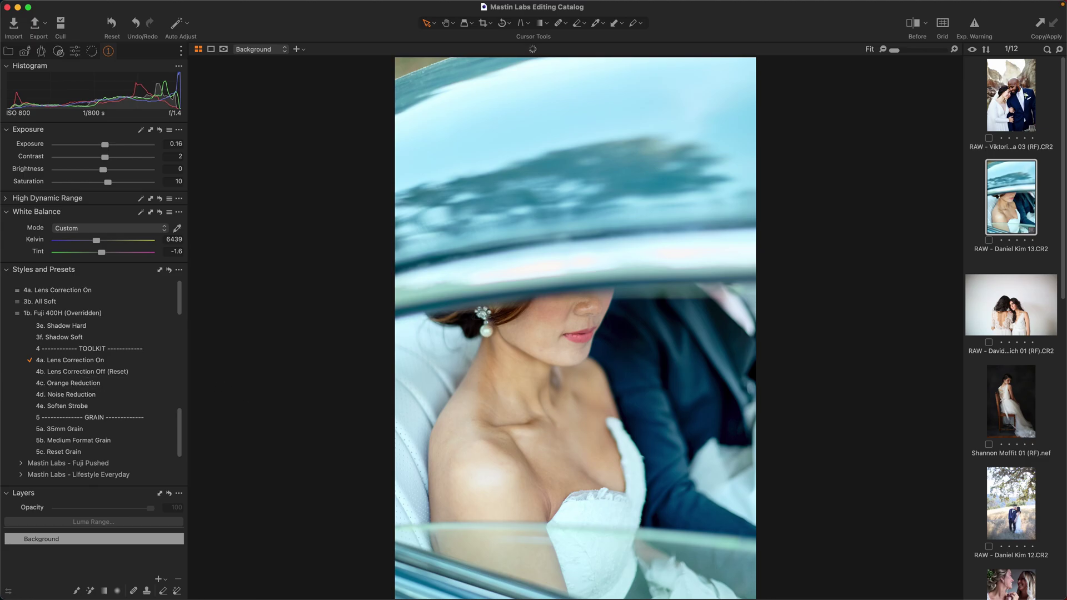
click(913, 23)
drag(745, 341, 346, 345)
click(1021, 297)
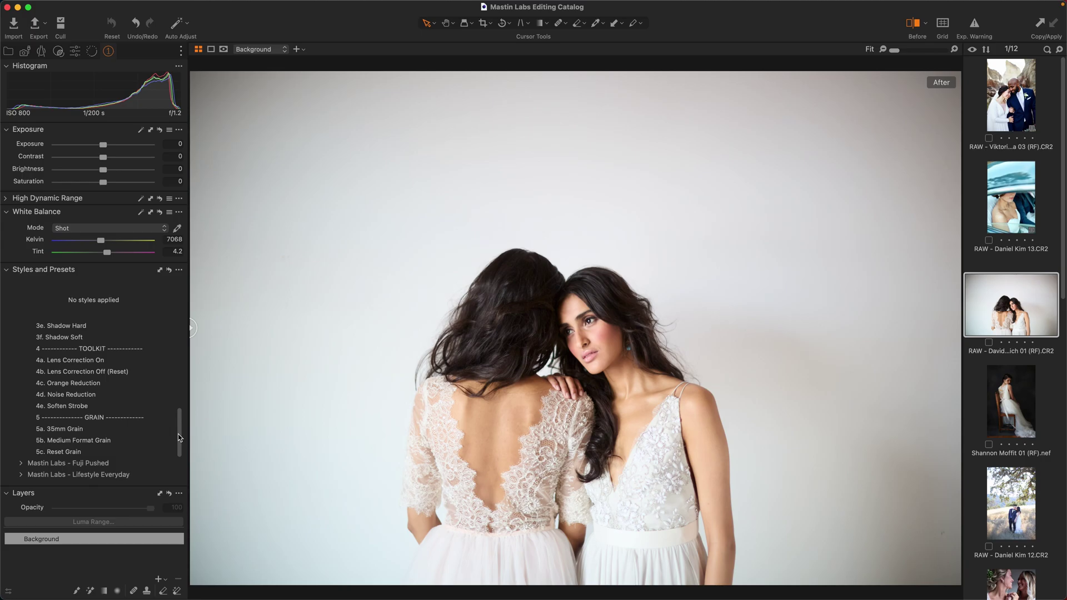
Step: Give the two-women photo 4a. Lens Correction On and Founder PLUS 1e. Portra 160 PLUS, exposure -0.79
drag(179, 439, 179, 436)
click(70, 364)
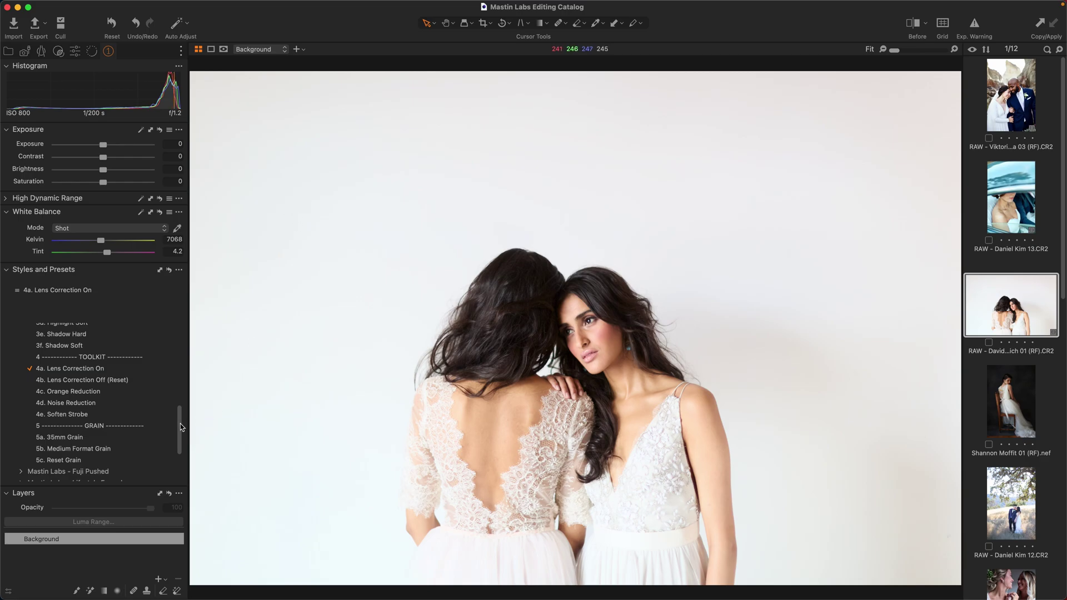
drag(180, 417, 186, 364)
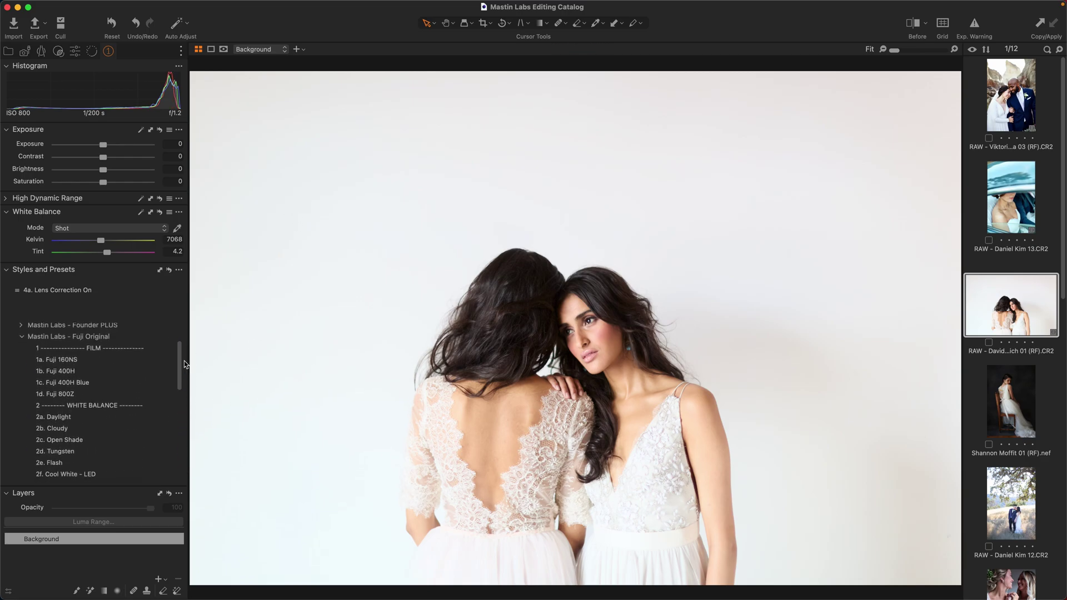
click(22, 337)
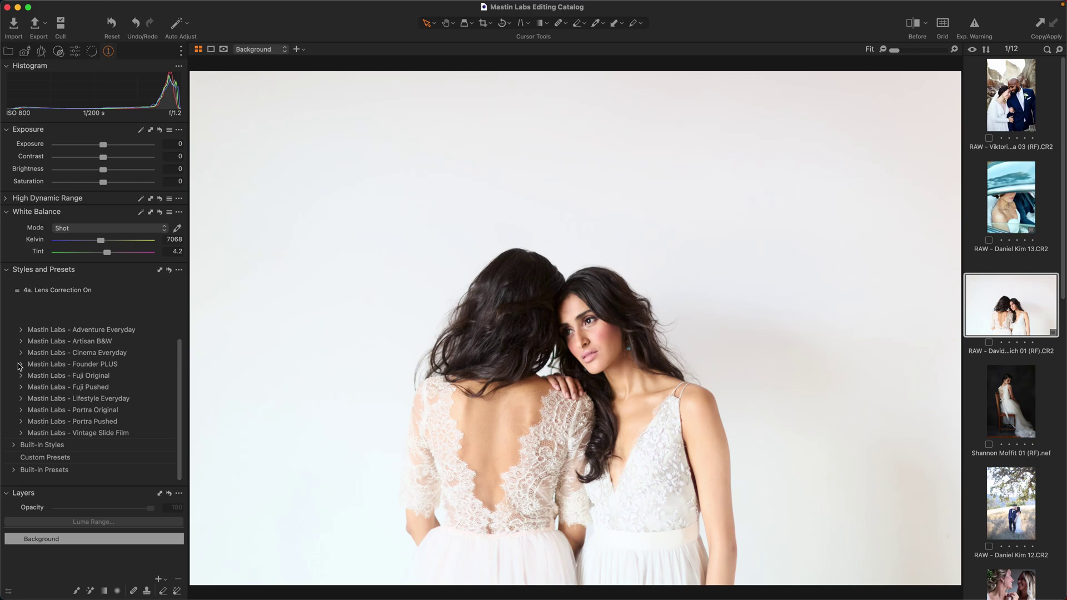
click(21, 364)
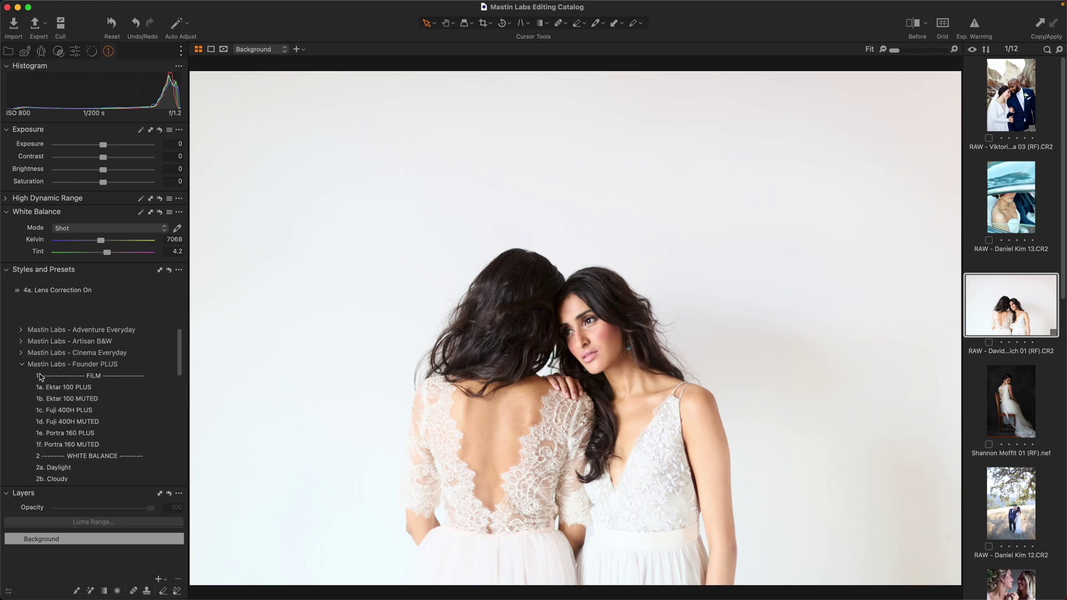
click(172, 436)
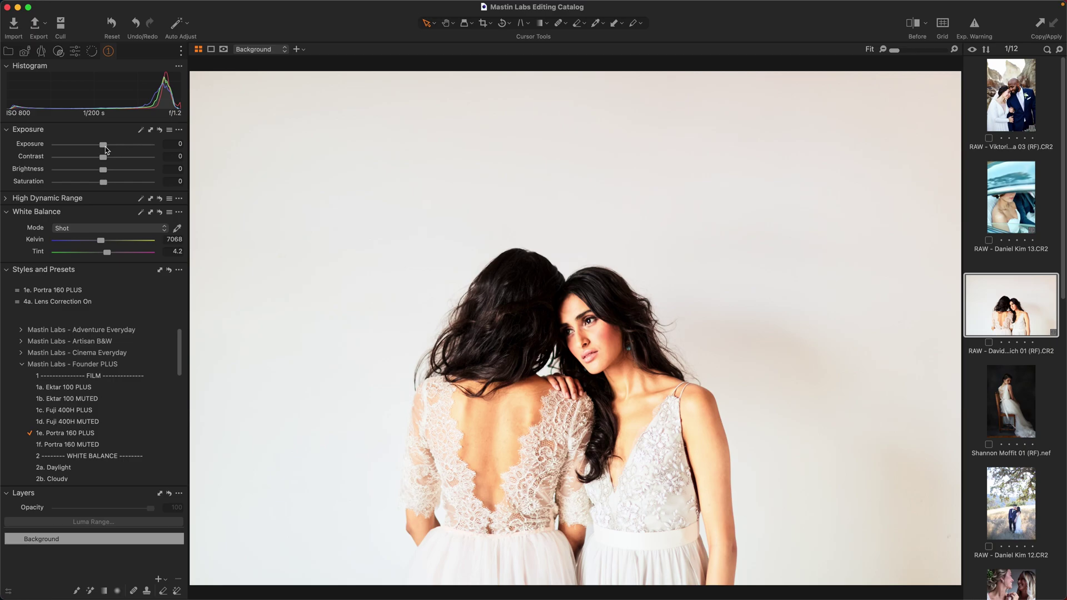
drag(105, 146, 94, 148)
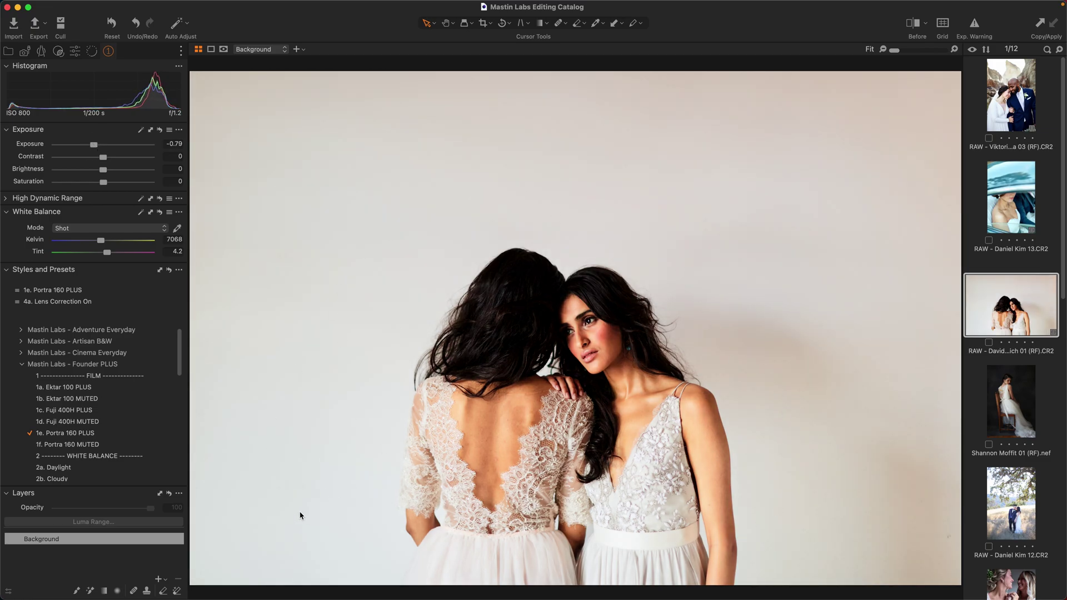
drag(179, 369, 190, 410)
Step: Try the 3f. Shadow Soft style and remove the Layers tool from the panel
click(164, 460)
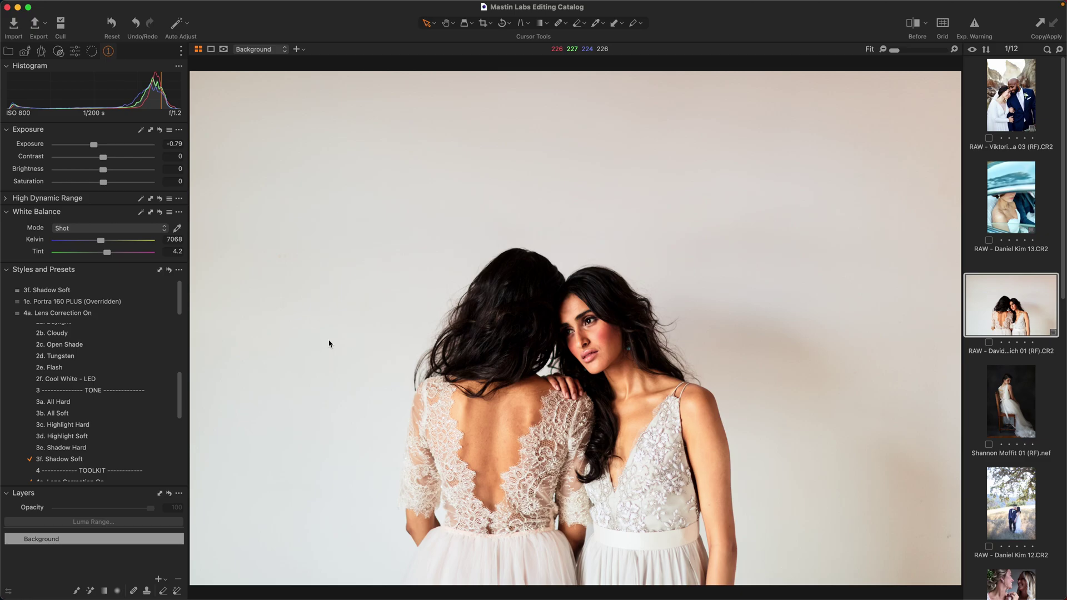
right_click(109, 496)
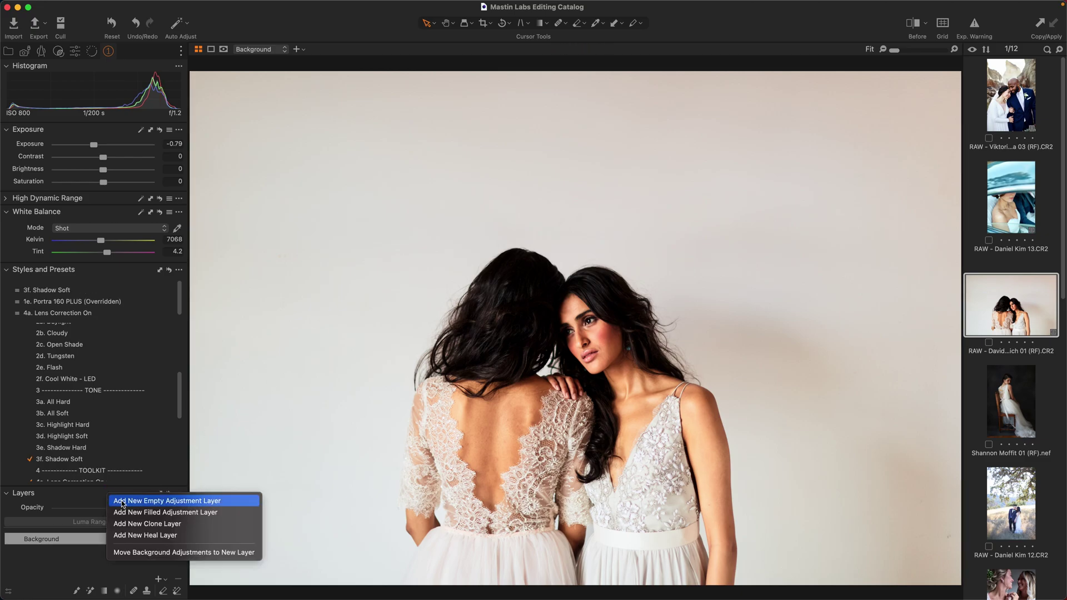
click(97, 490)
right_click(177, 495)
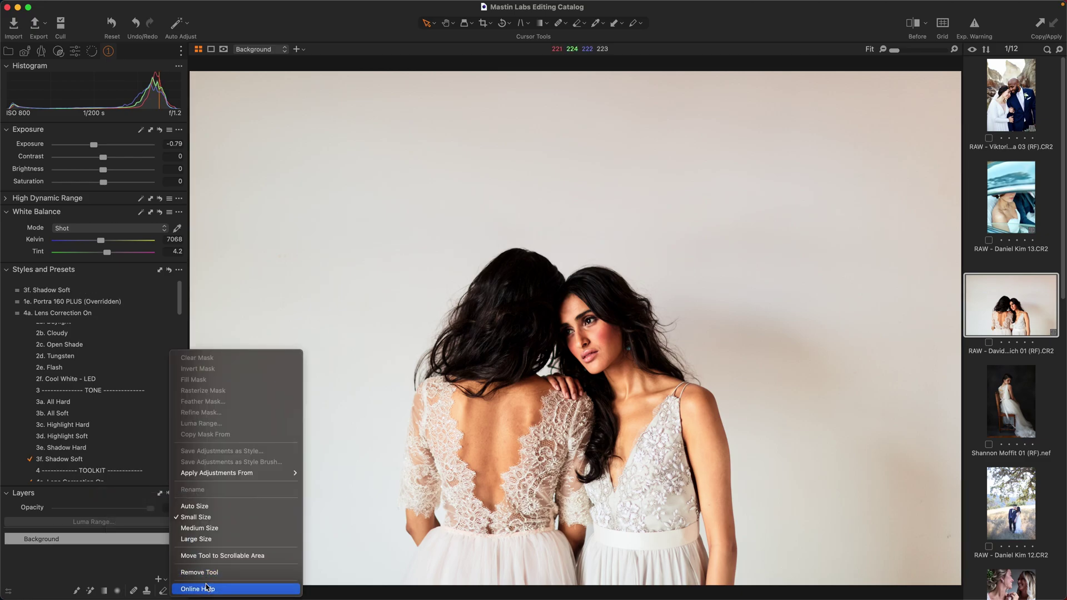
click(206, 572)
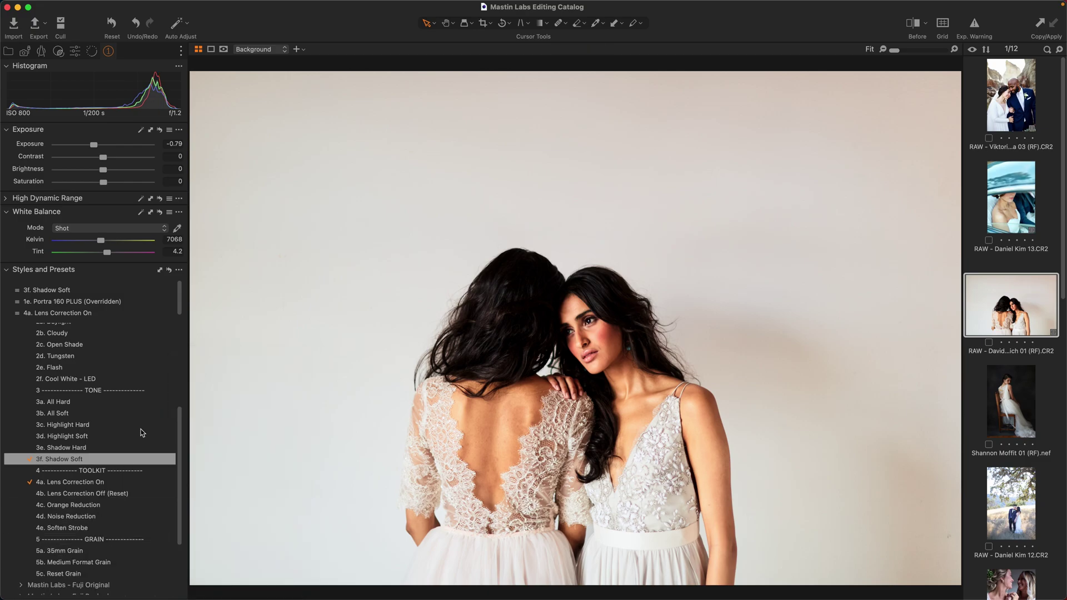
Step: Add the Base Characteristics tool to the tool panel
right_click(187, 271)
mouse_move(202, 276)
click(383, 34)
scroll(182, 441, down, 3)
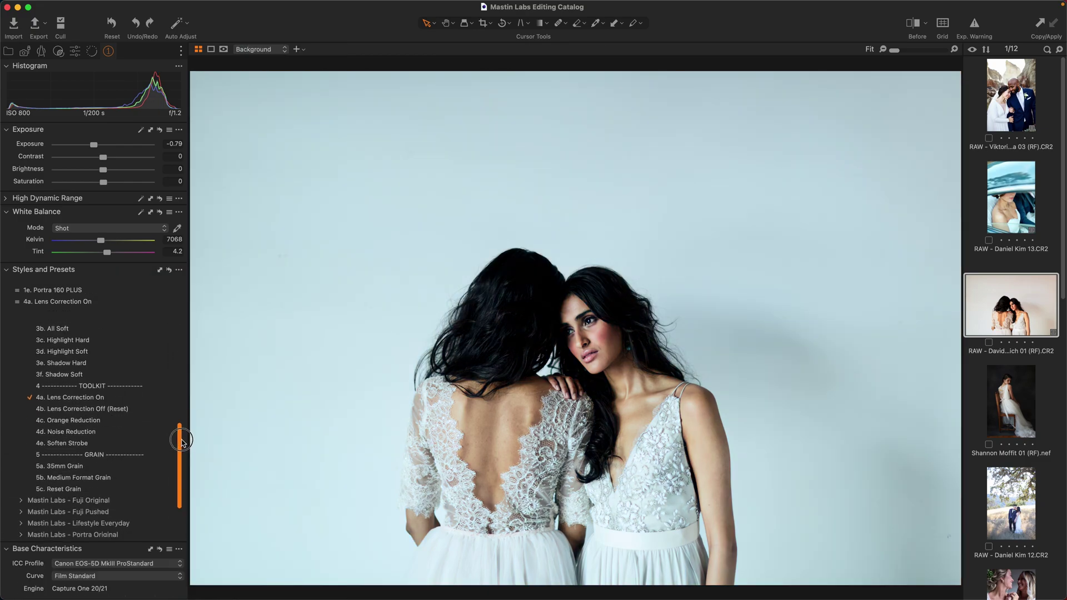
scroll(183, 440, up, 2)
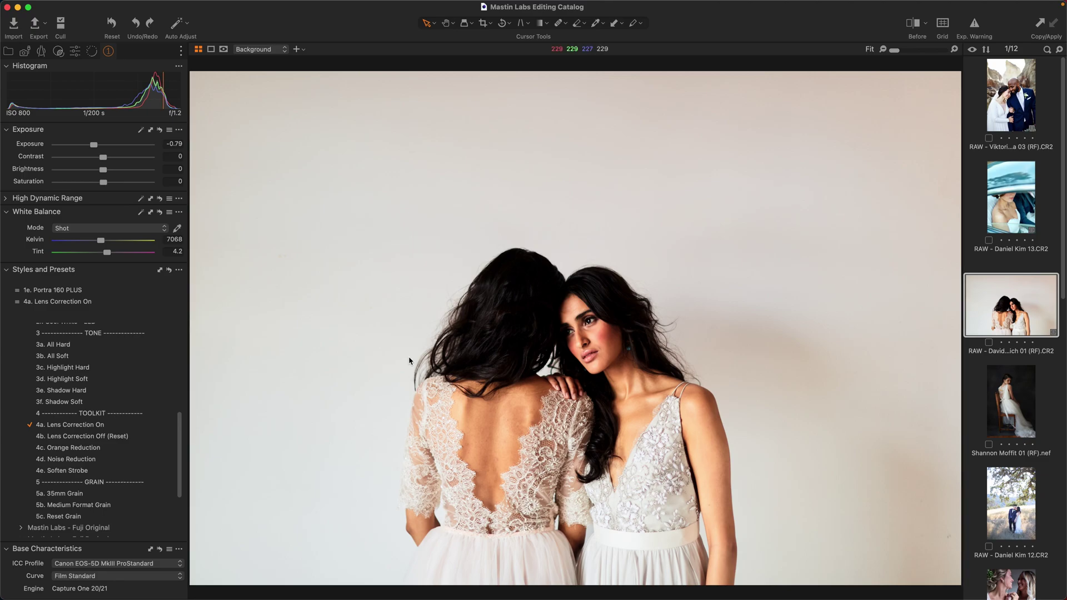
scroll(183, 414, up, 10)
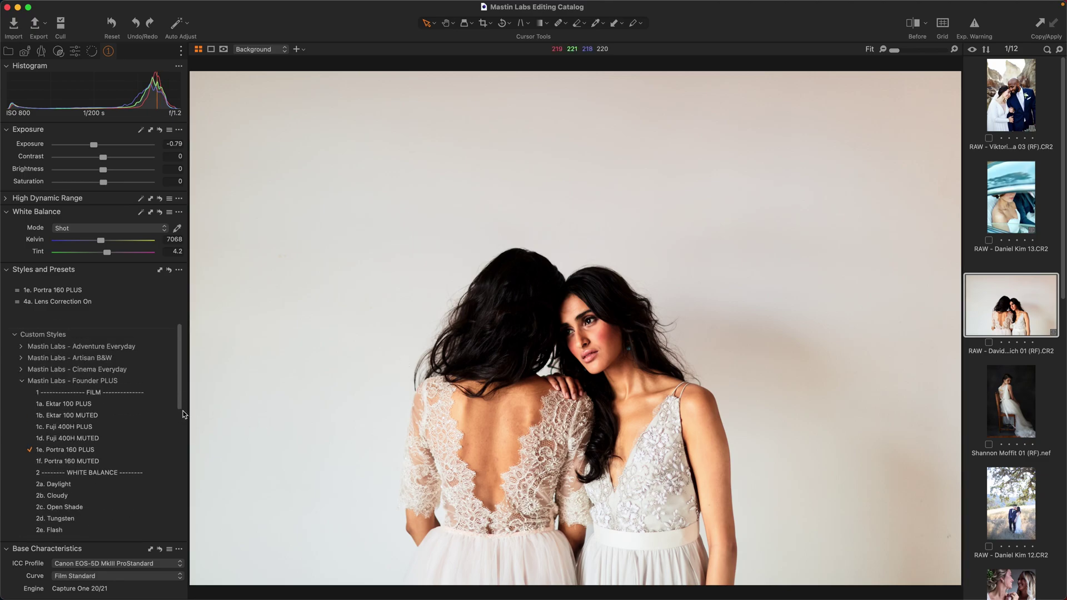
drag(184, 421, 200, 451)
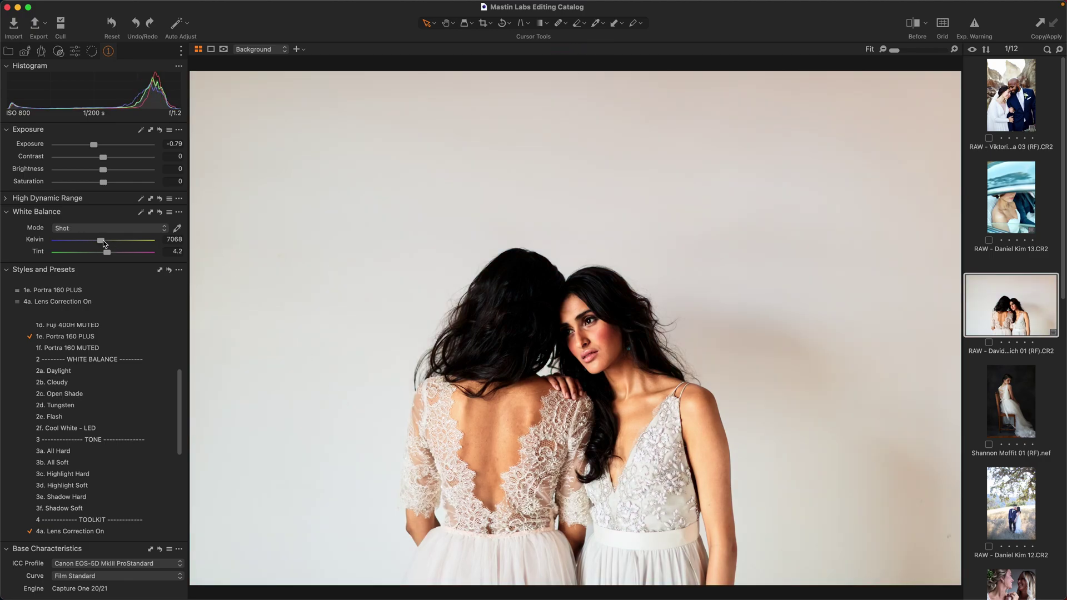
Step: Cool the two-women portrait's custom white balance from 7068 K to 6525 K
drag(102, 243, 99, 239)
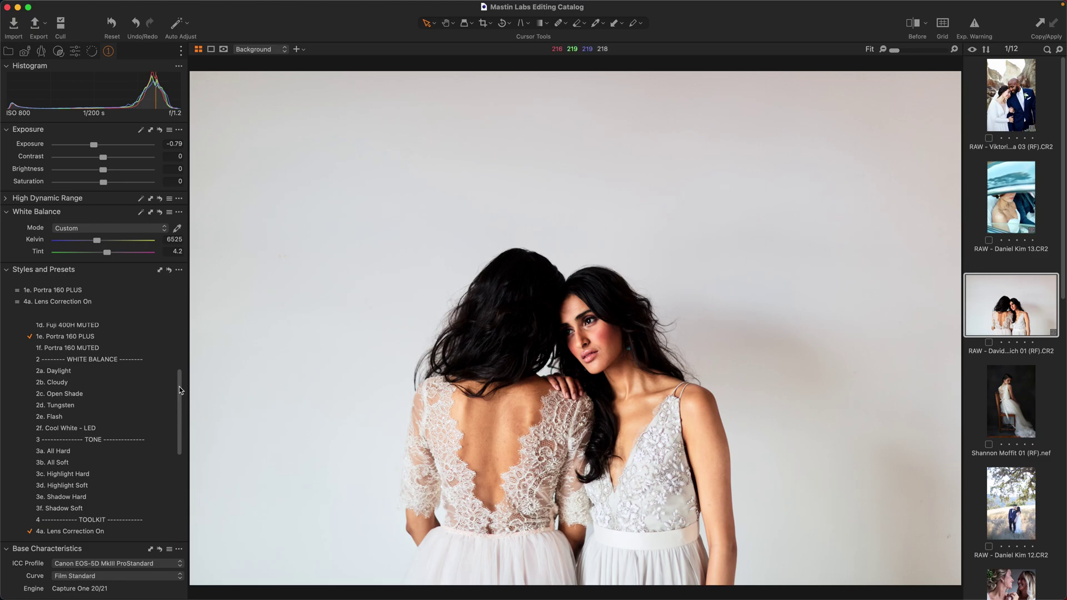
drag(179, 389, 186, 403)
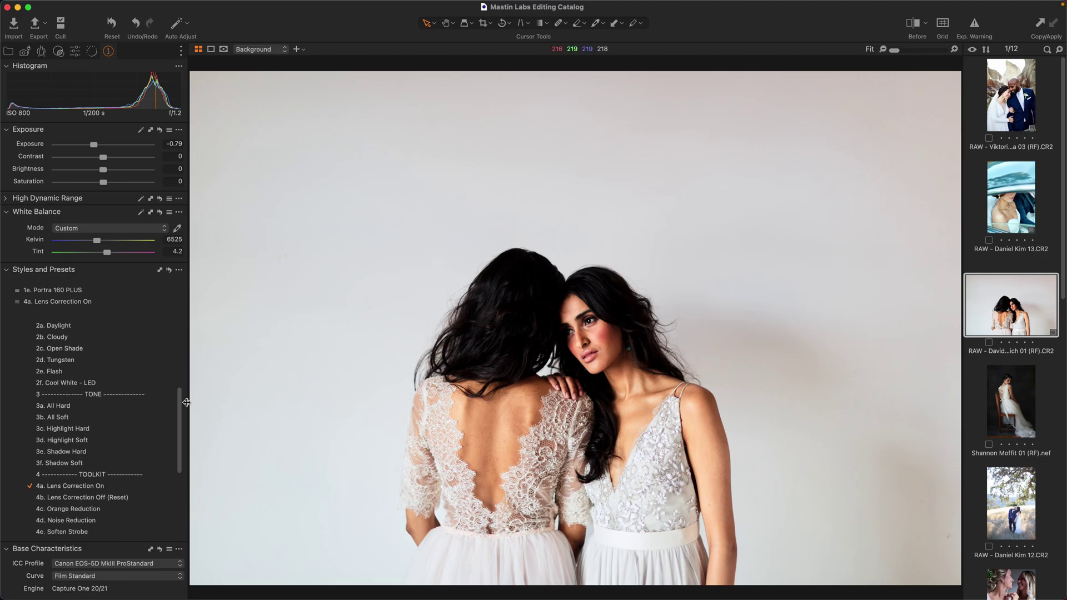
drag(186, 402, 182, 423)
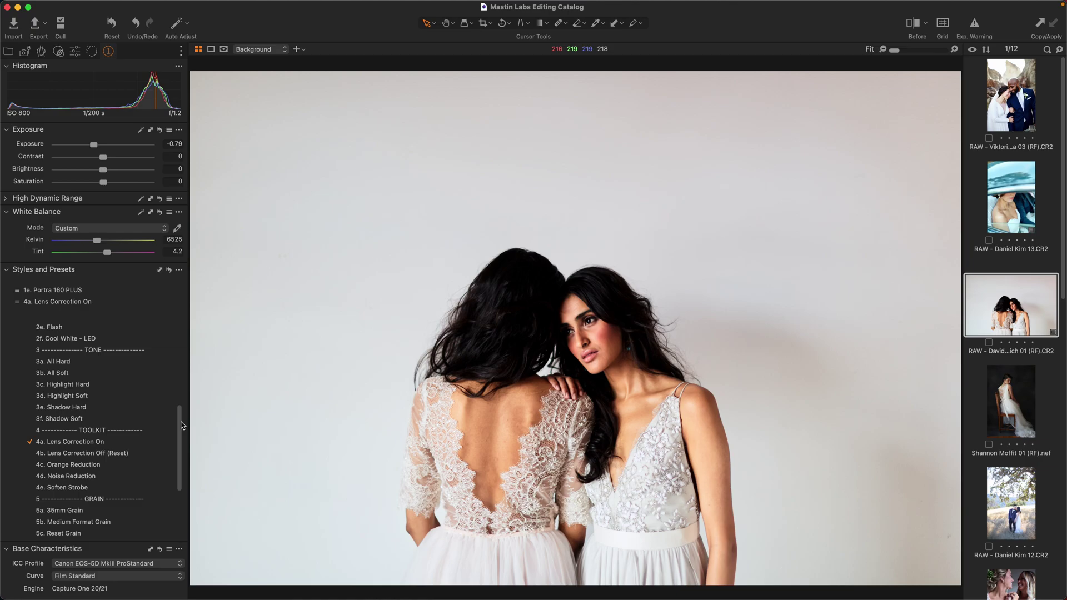
drag(181, 422, 180, 433)
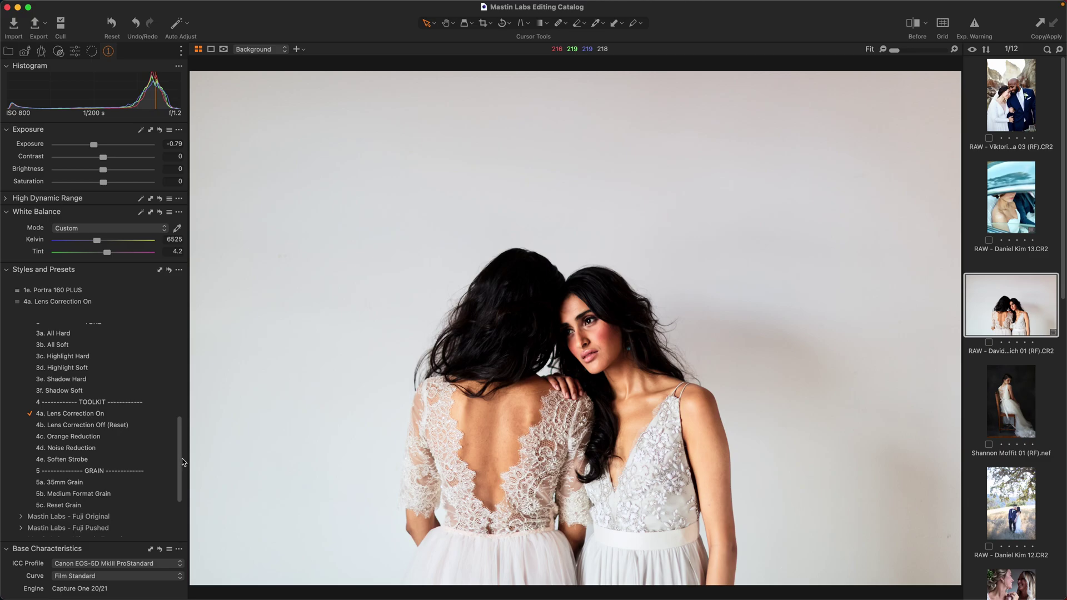
Step: Apply 4e. Soften Strobe, comparing it with undo/redo at 200% zoom before fitting the view
click(150, 458)
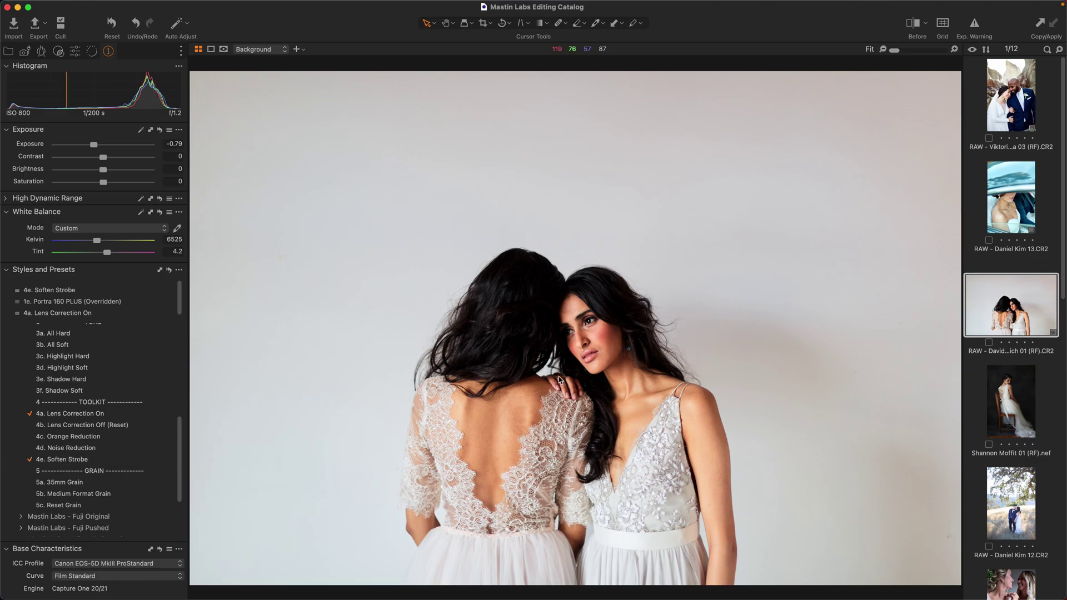
key(super+z)
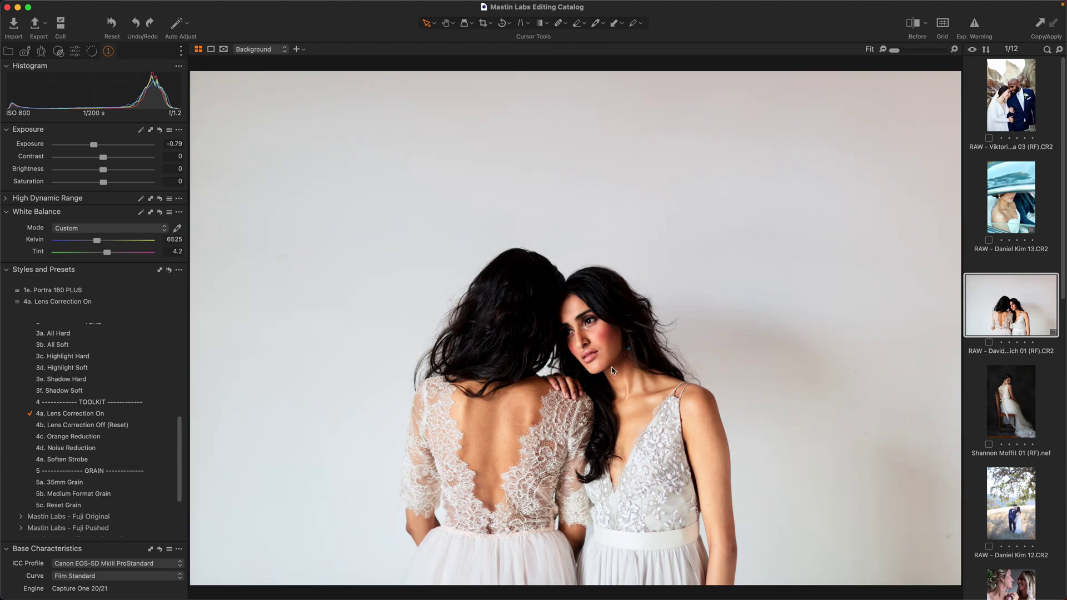
double_click(599, 328)
key(super+equal)
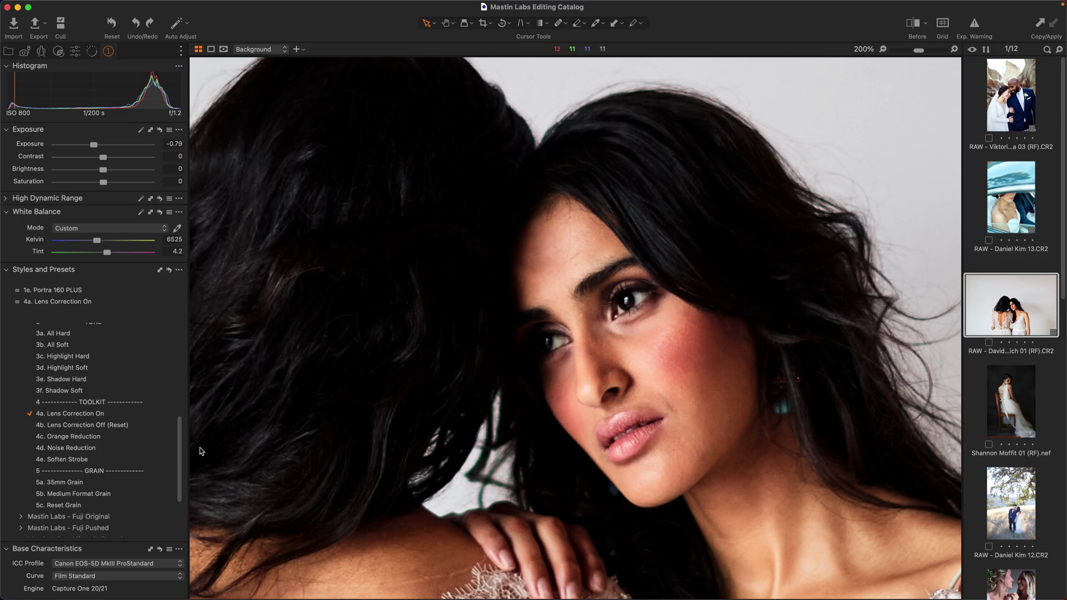
click(61, 459)
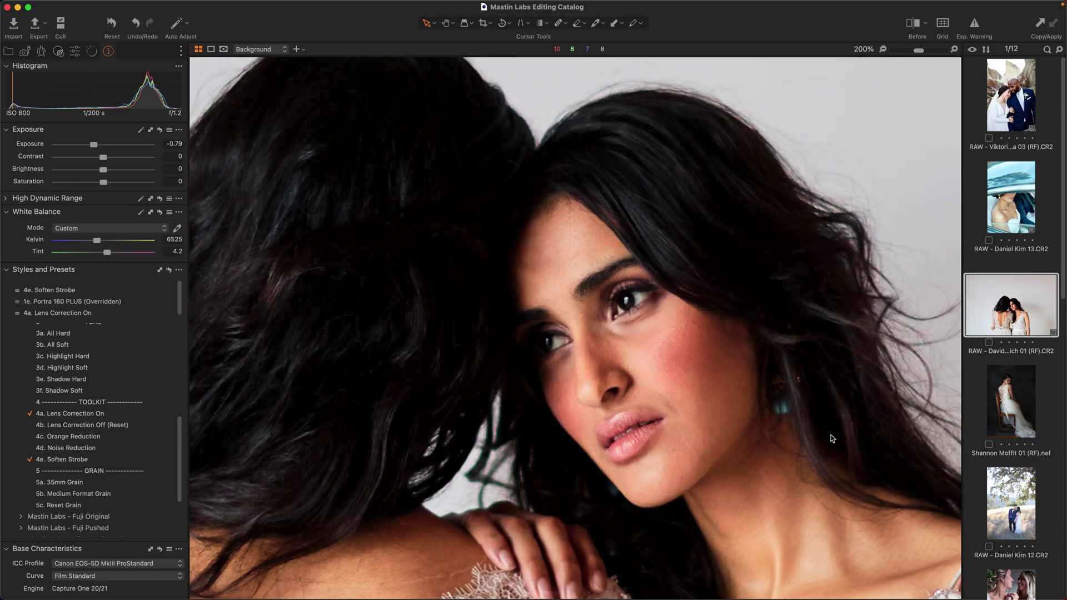
key(super+0)
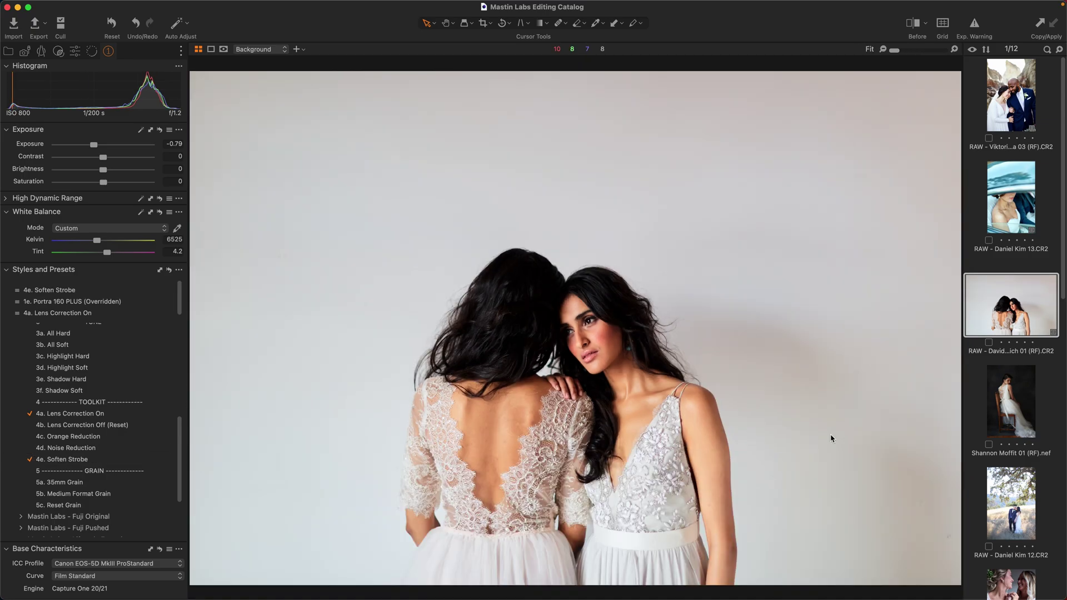
key(super+z)
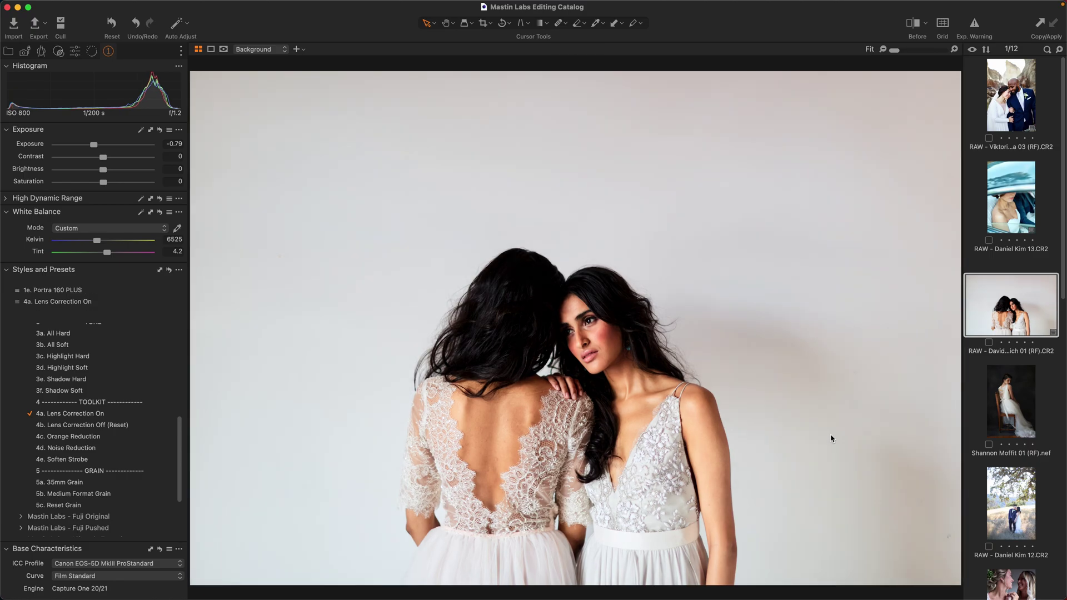
key(super+shift+z)
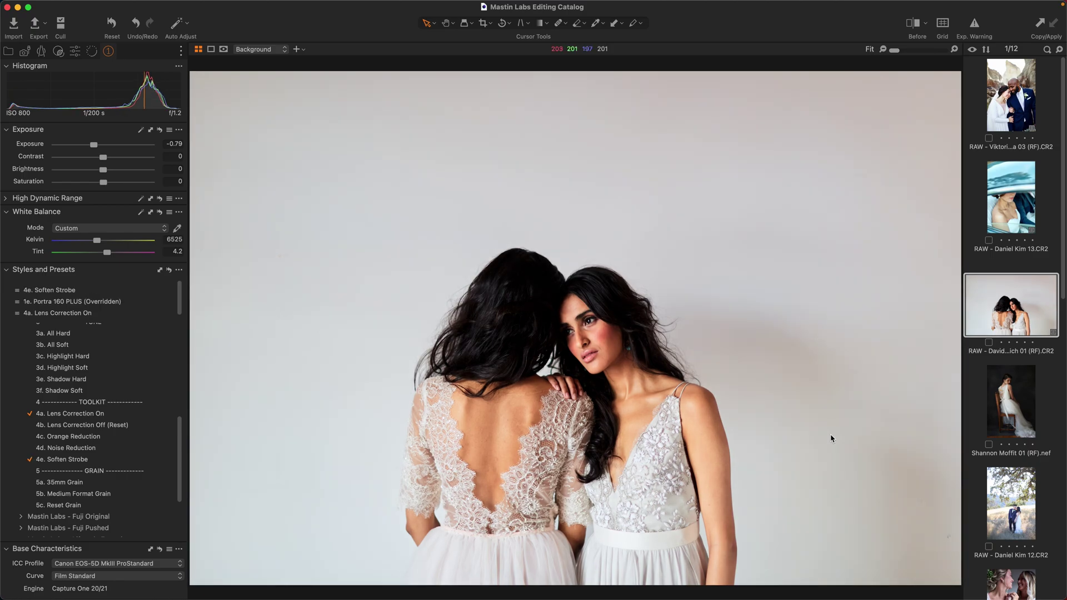
Step: Check the Soften Strobe edit with a before/after split view
key(y)
drag(575, 329, 181, 359)
key(y)
Step: Open the seated-bride photo, apply Artisan B&W 1b. HP5 Medium Format, and raise exposure to 0.24
click(1009, 392)
scroll(133, 372, up, 10)
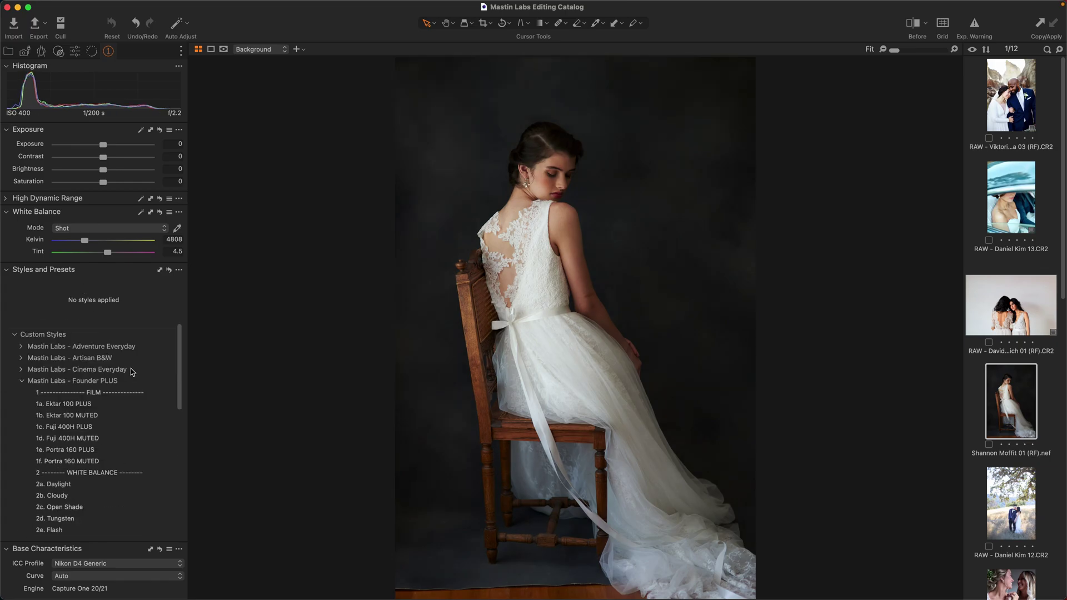
scroll(25, 382, down, 3)
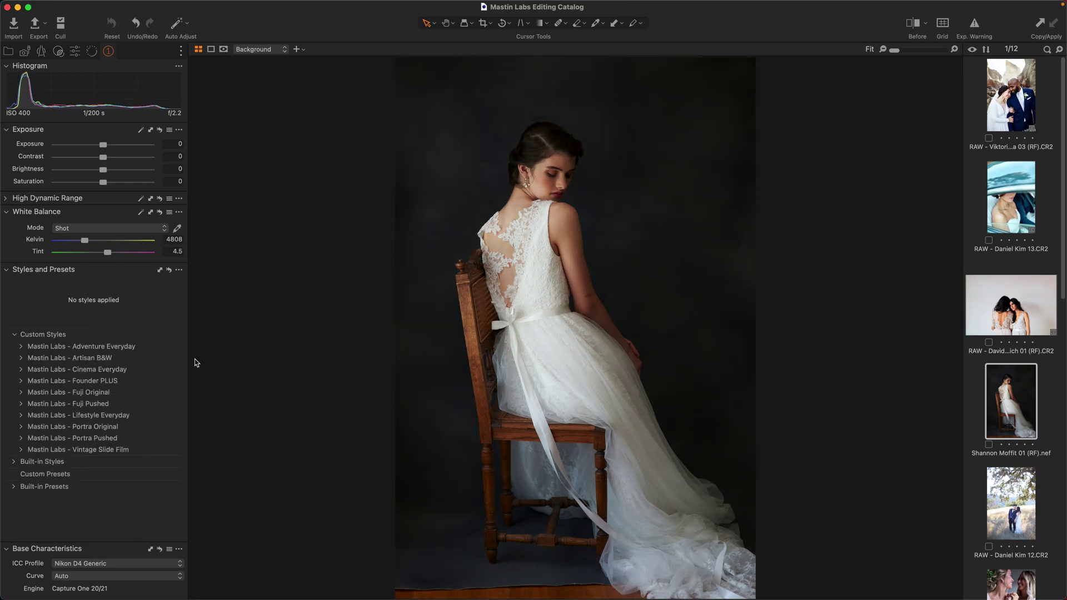
click(21, 358)
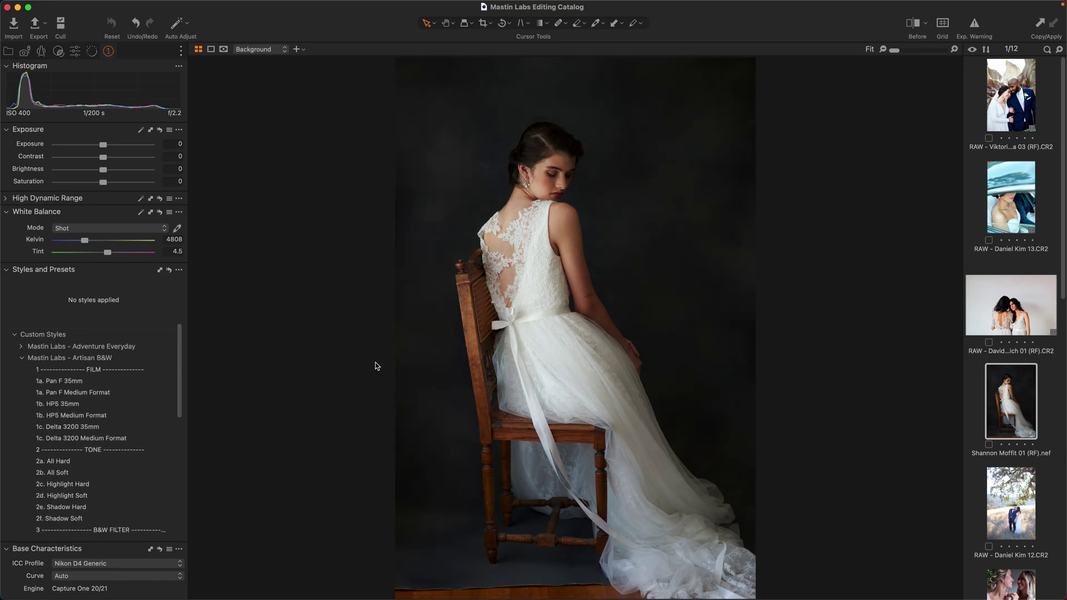
drag(180, 344, 187, 360)
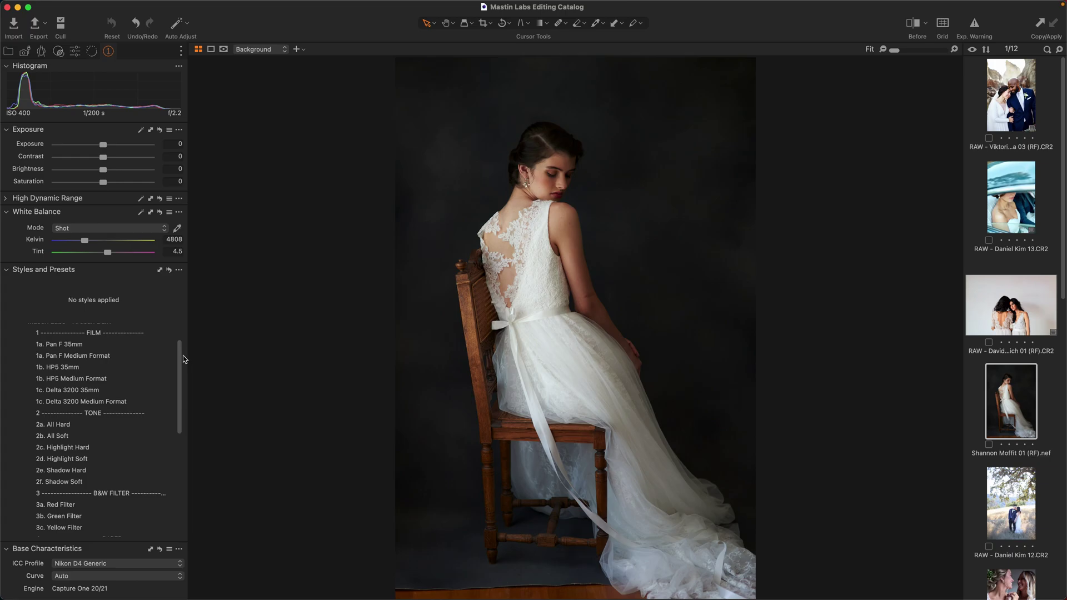
click(166, 378)
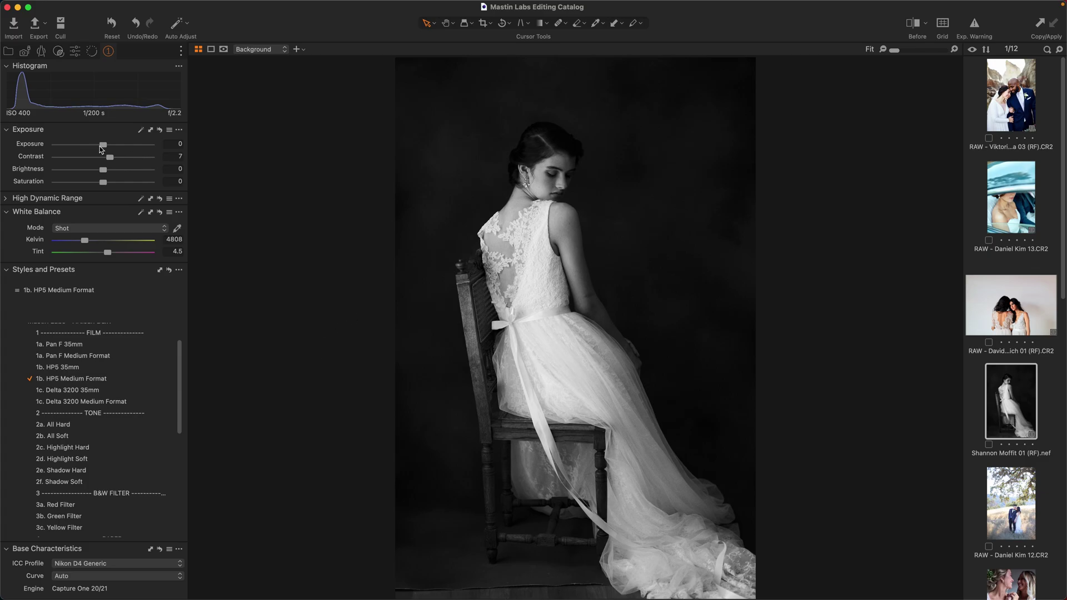
drag(102, 147, 103, 149)
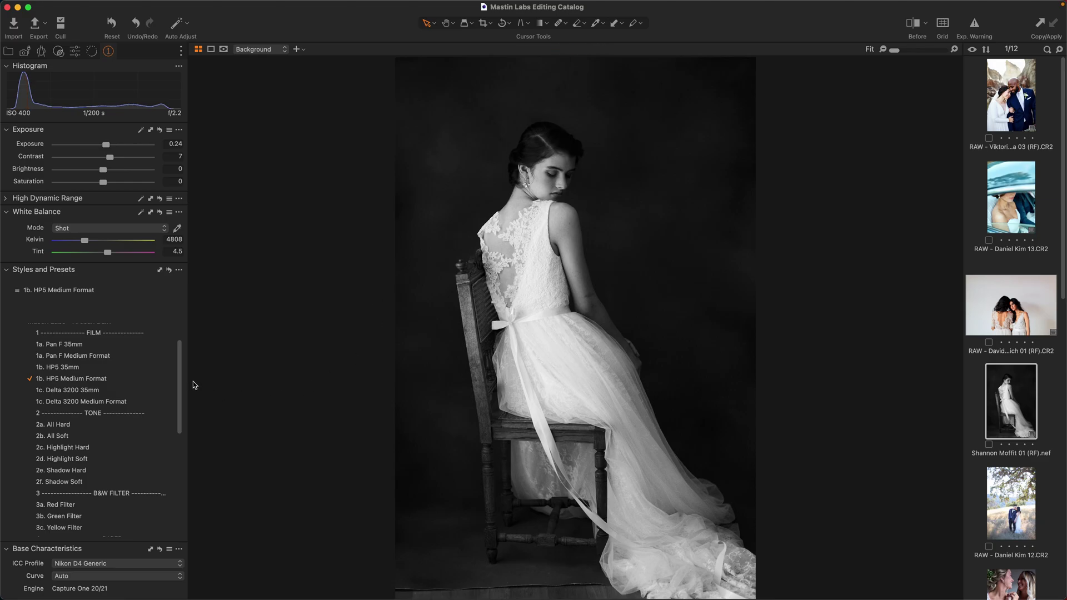
drag(182, 382, 183, 419)
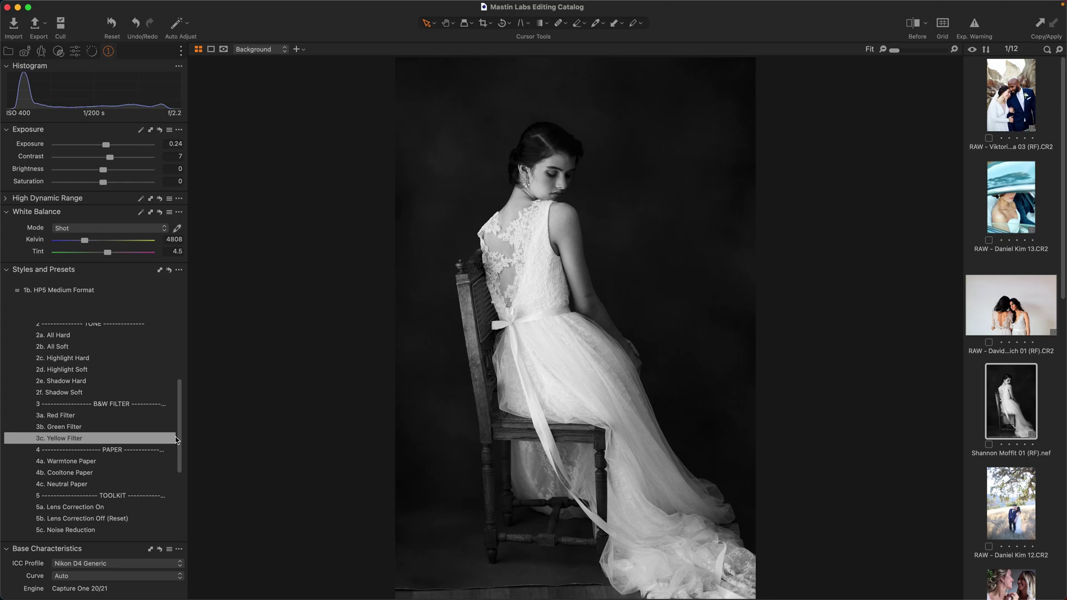
Step: Stack 3c. Yellow Filter over HP5 Medium Format on the bride photo and compare it with the original
click(166, 438)
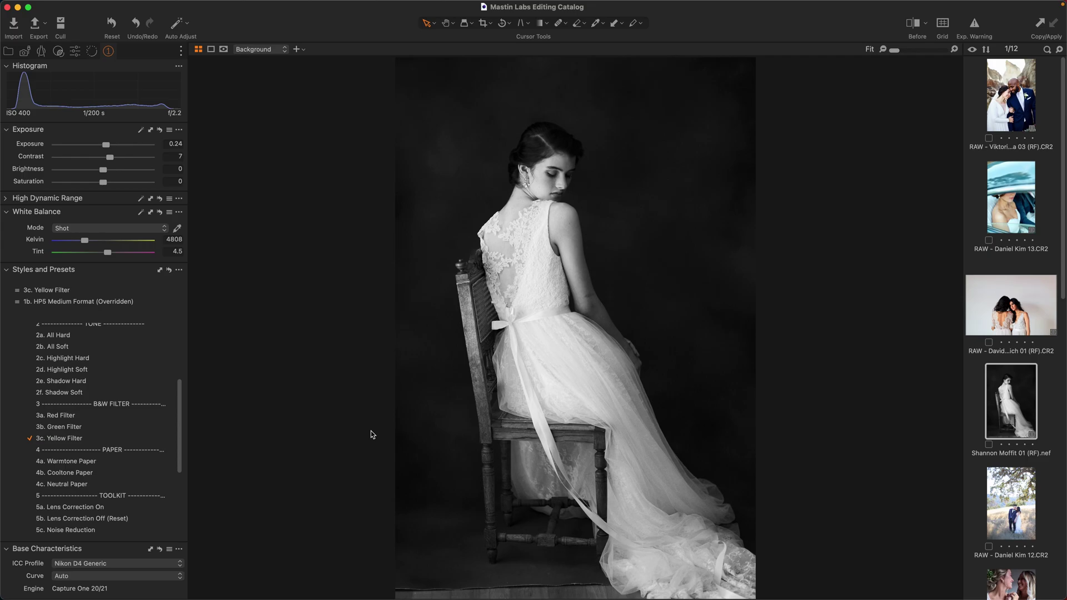
key(y)
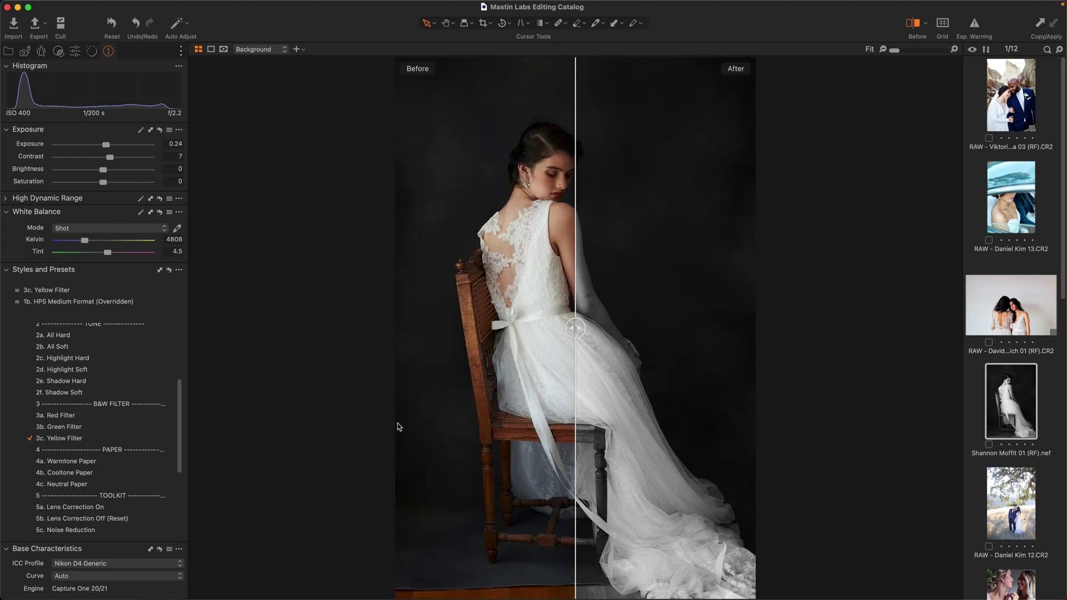
drag(580, 326, 231, 377)
key(y)
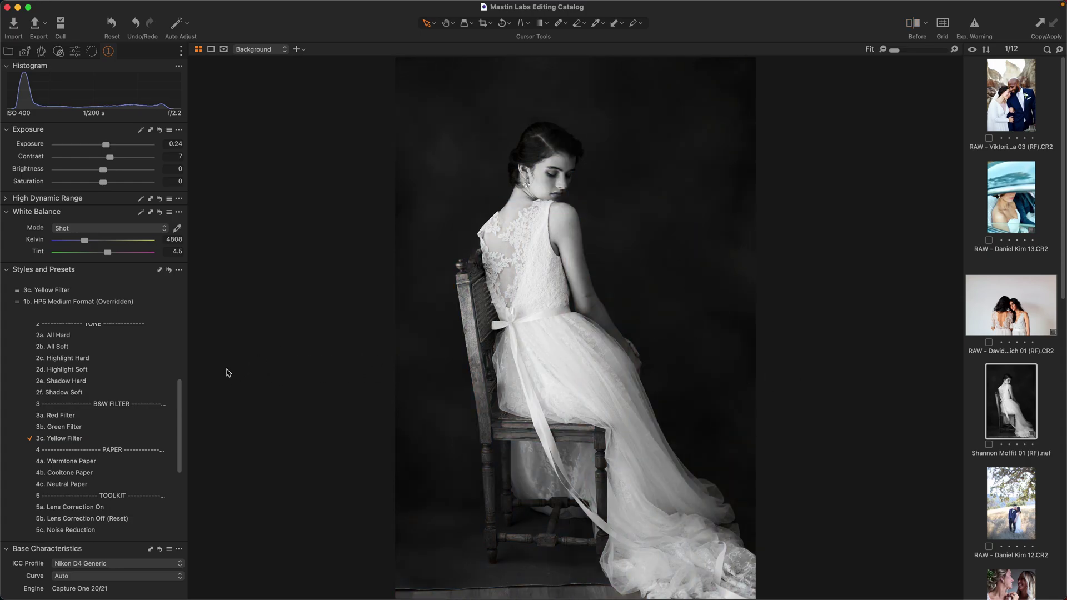
drag(181, 405, 184, 341)
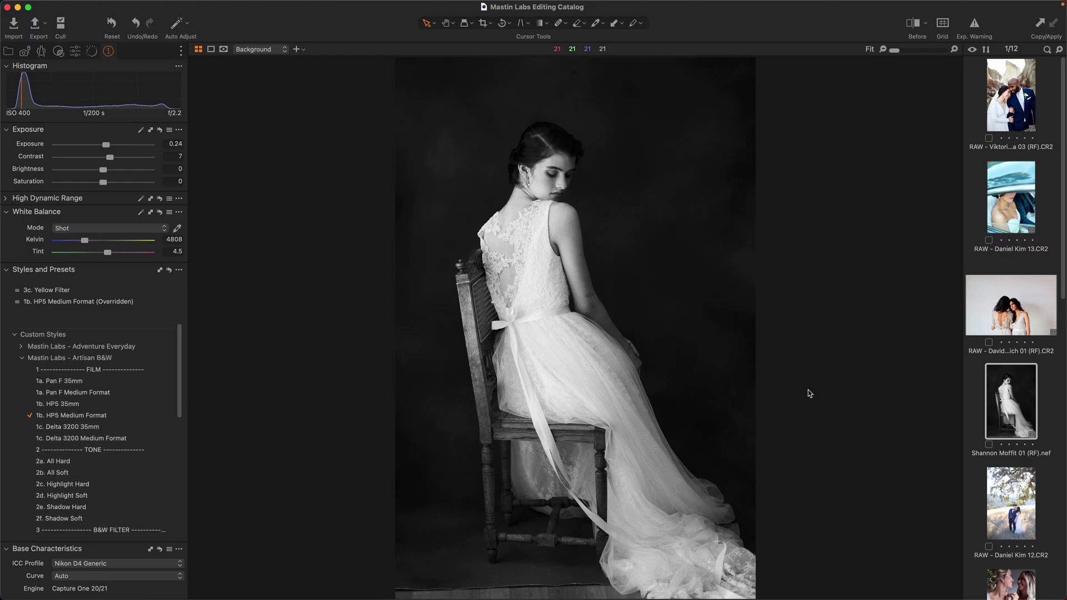
Step: Open the couple-under-the-oak-tree photo and apply 1b. Cinema 400 from Cinema Everyday
scroll(1034, 476, down, 3)
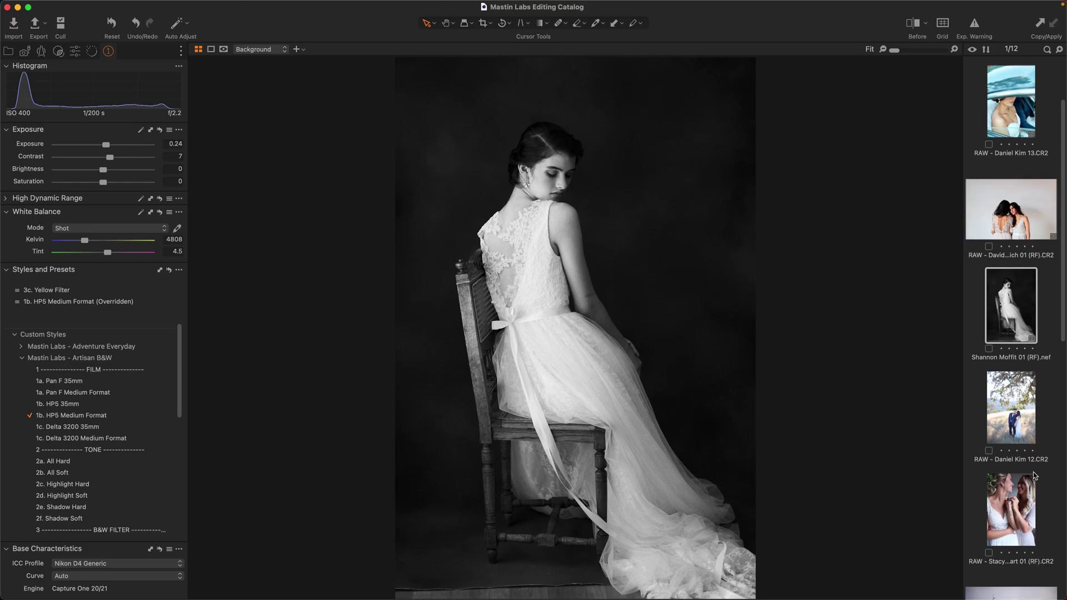
scroll(1035, 476, down, 3)
click(1015, 337)
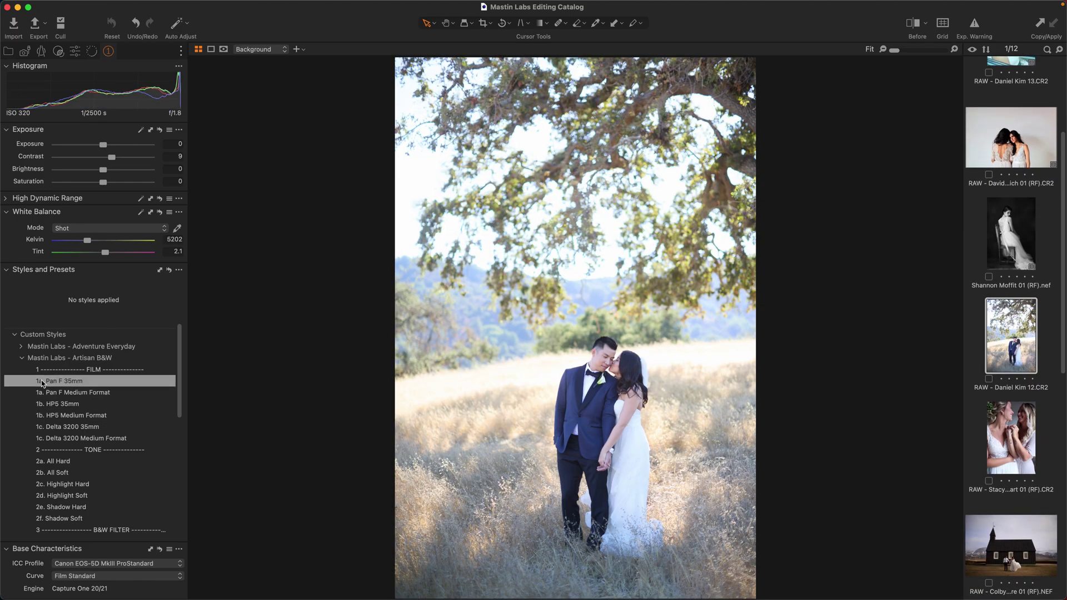
click(22, 358)
click(21, 369)
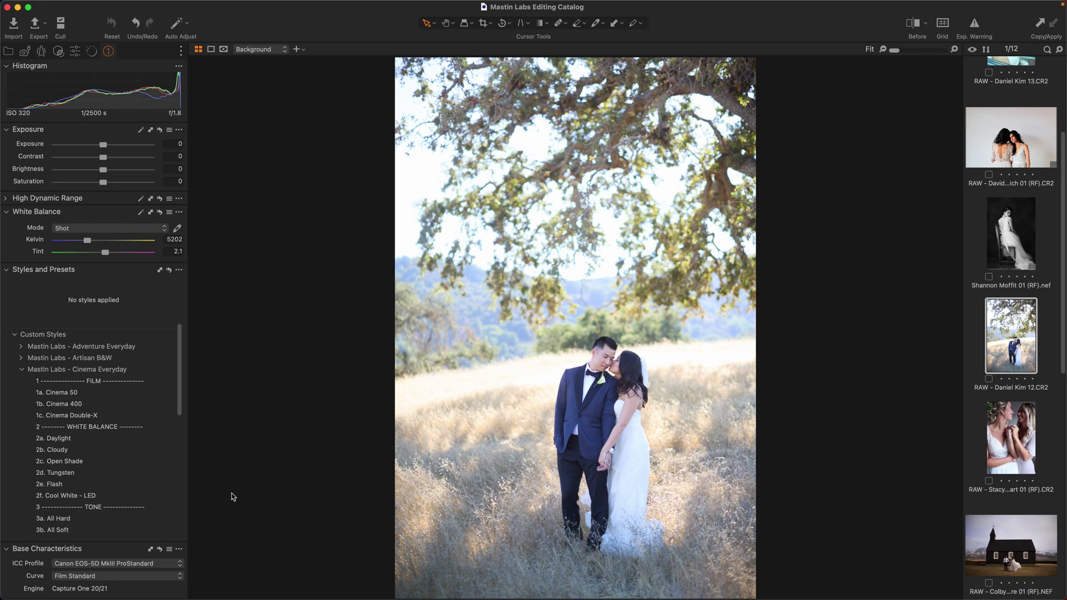
click(155, 403)
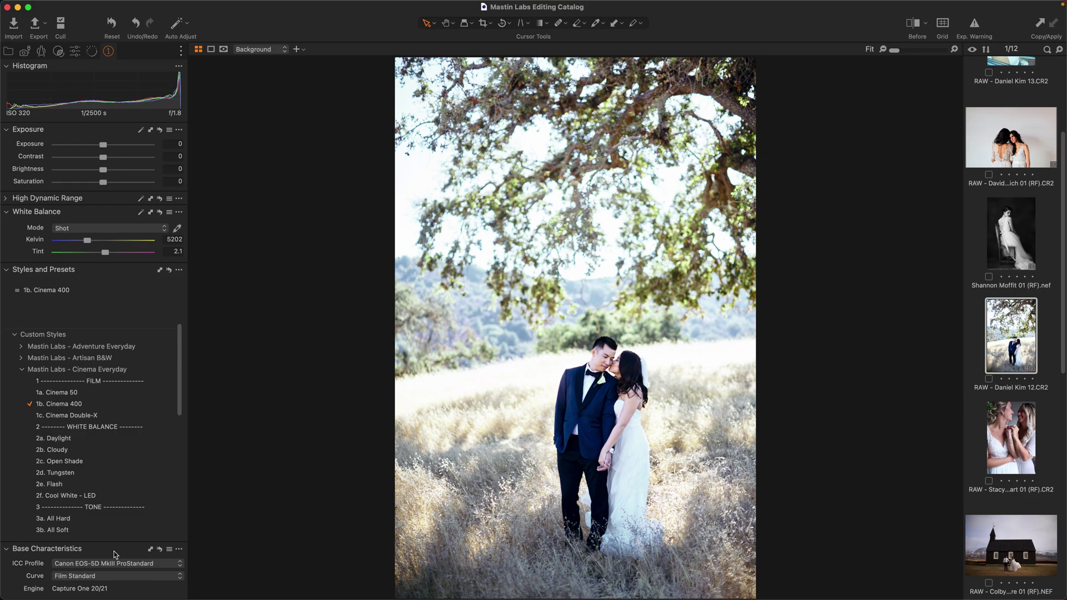
Step: Give the couple photo the ProStandard profile, Linear Response curve and Exposure 1.21
click(144, 564)
click(152, 519)
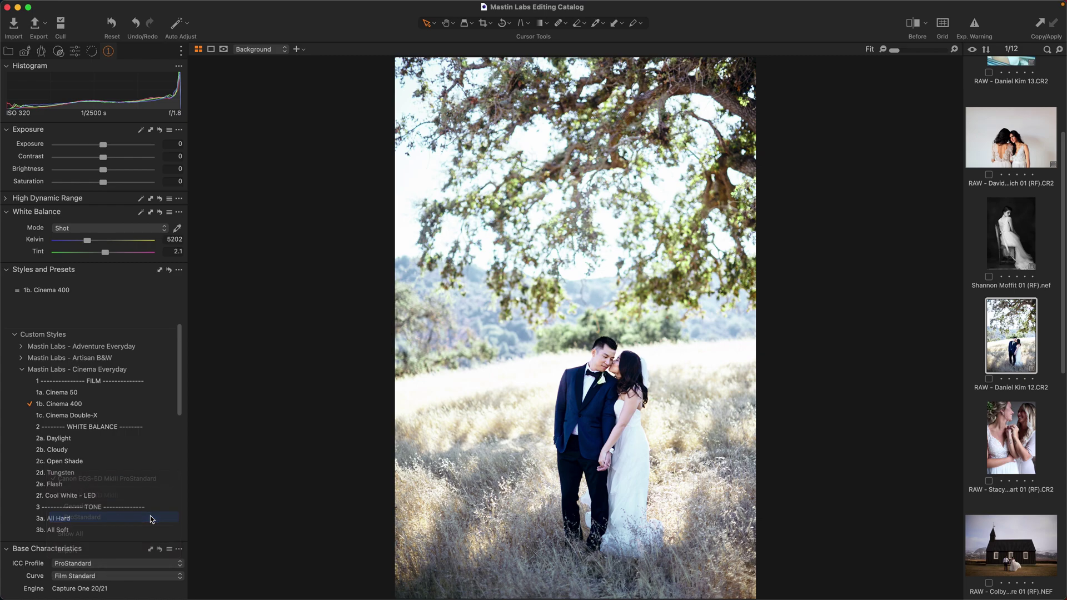
click(140, 576)
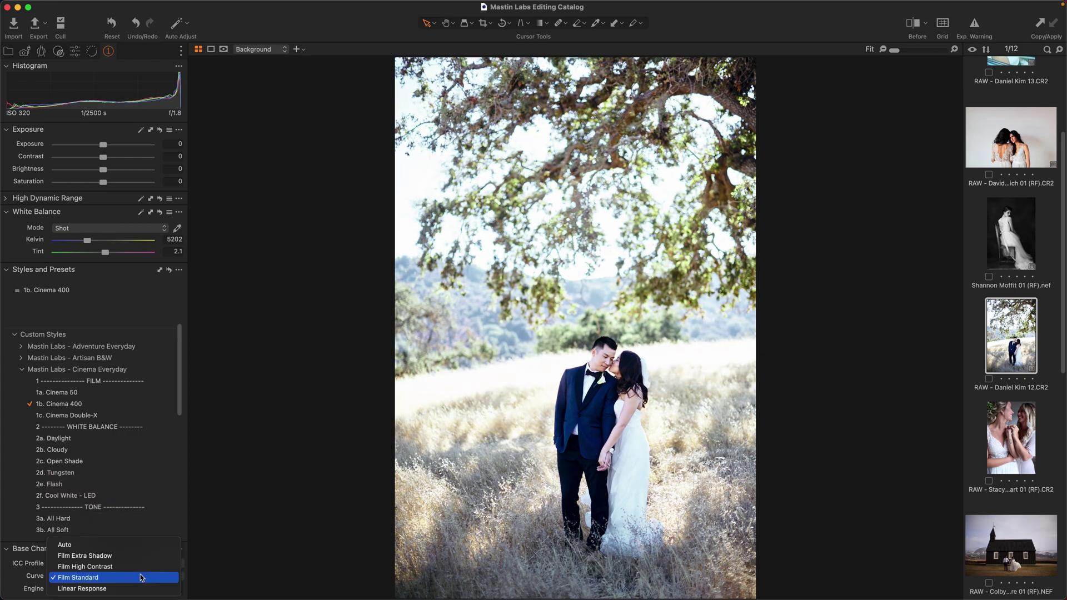
click(142, 578)
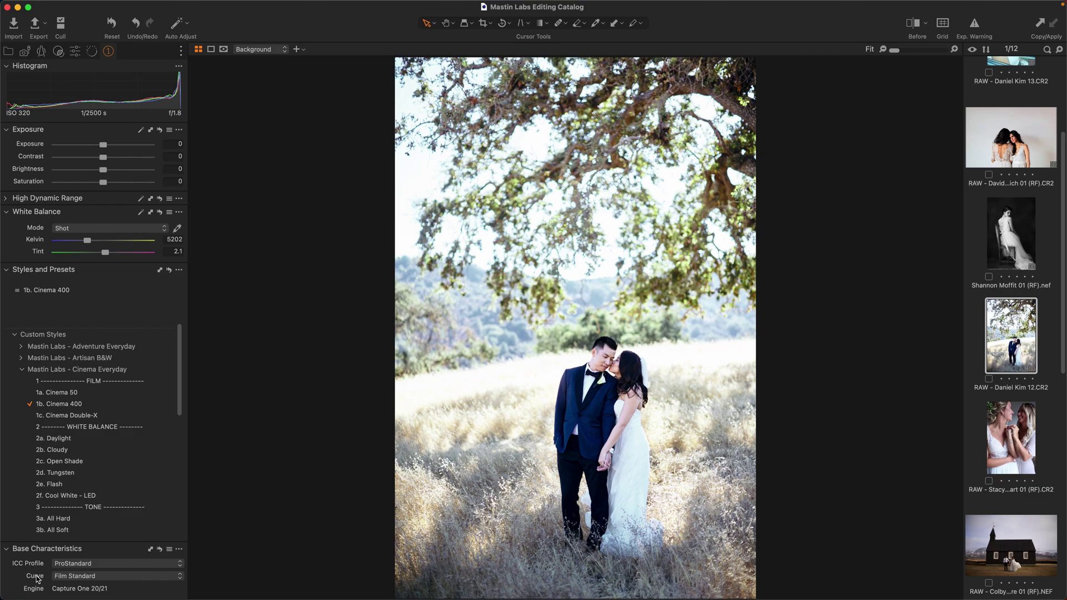
click(93, 577)
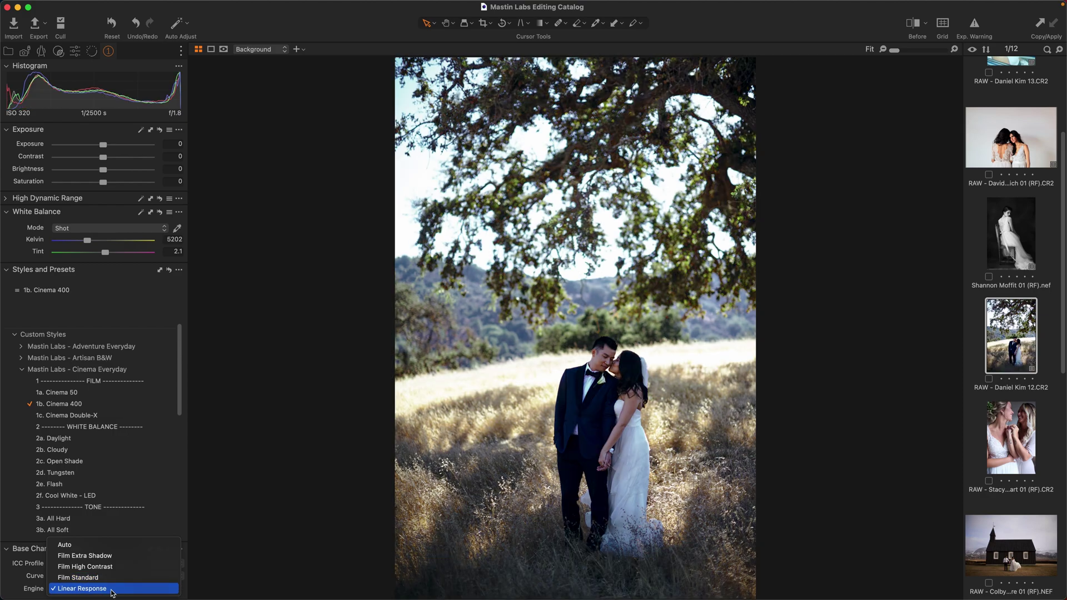
click(111, 589)
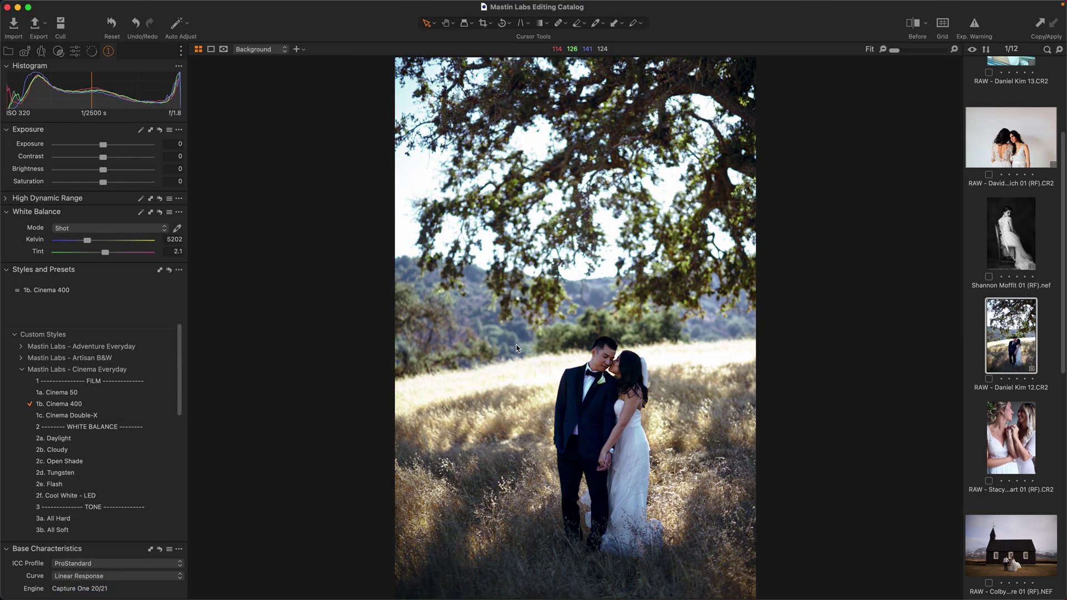
drag(104, 145, 118, 153)
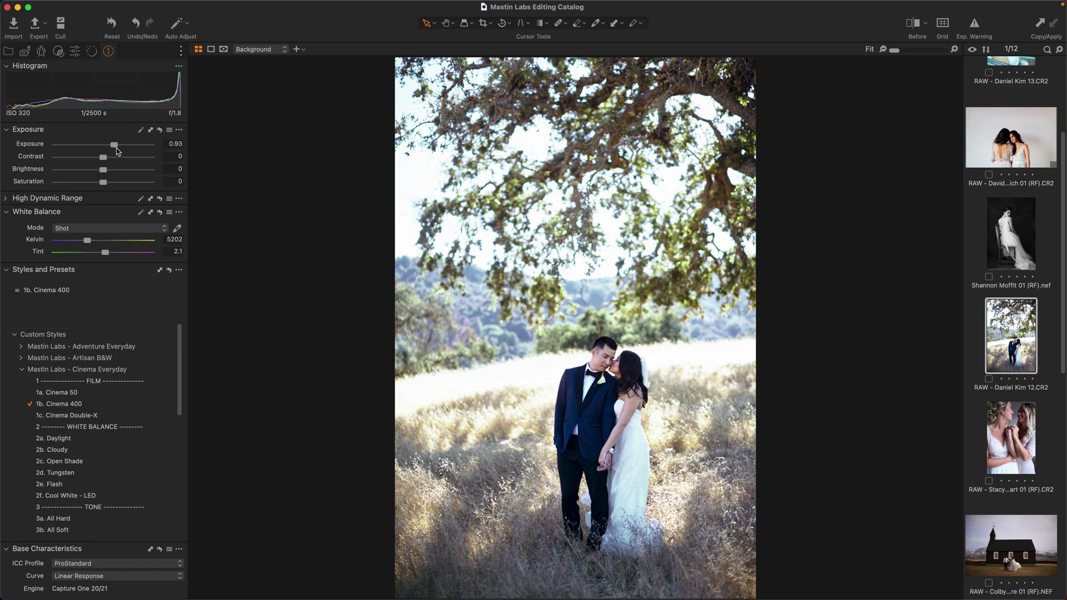
drag(117, 149, 121, 149)
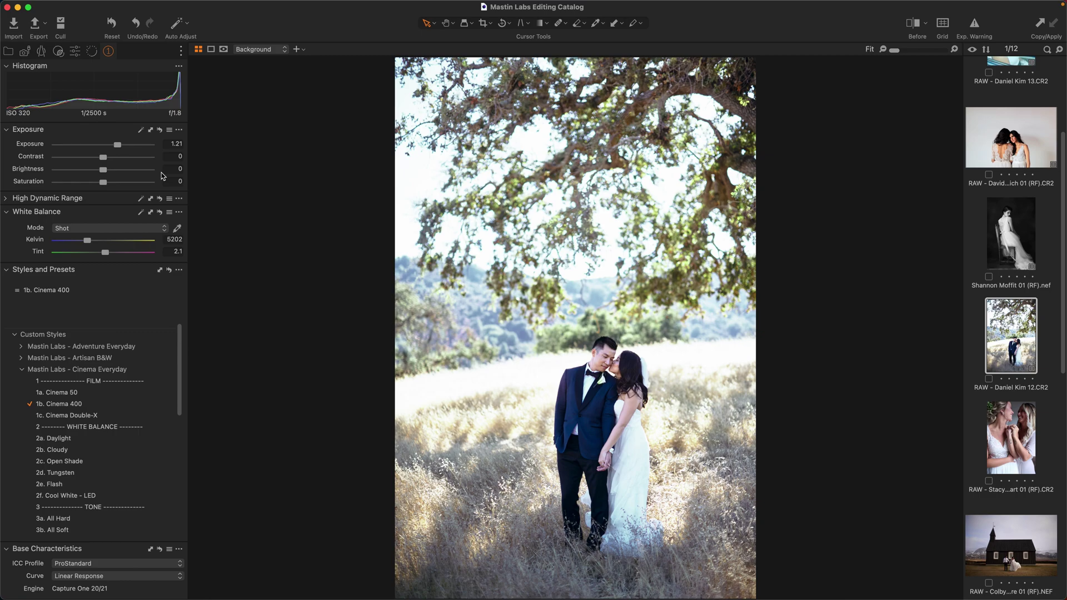
Step: Create a second variant with Exposure 0 and Film Standard curve, shown beside the first
right_click(986, 350)
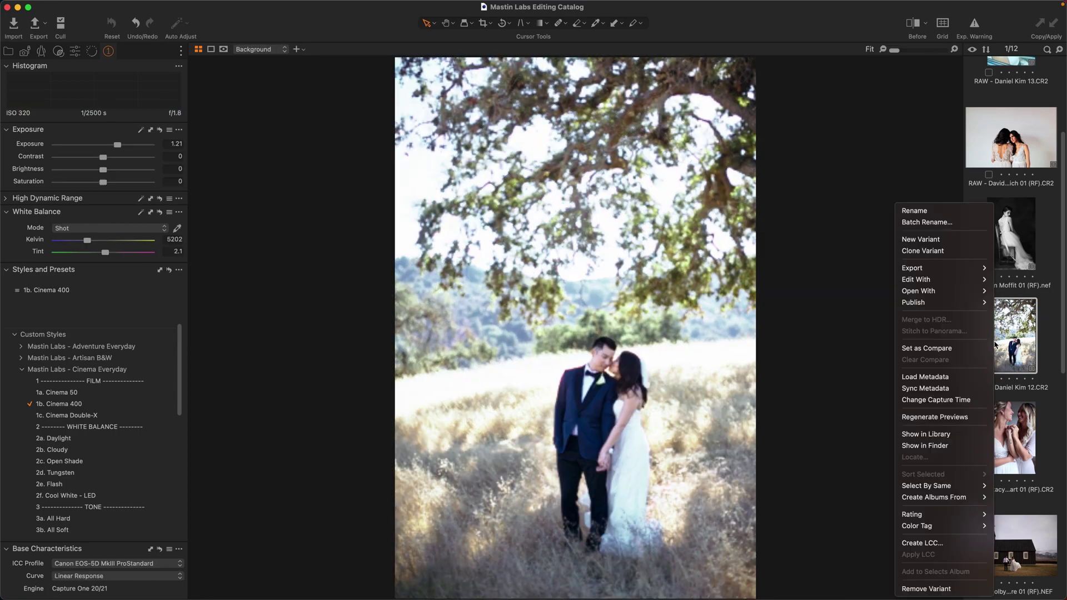
click(954, 254)
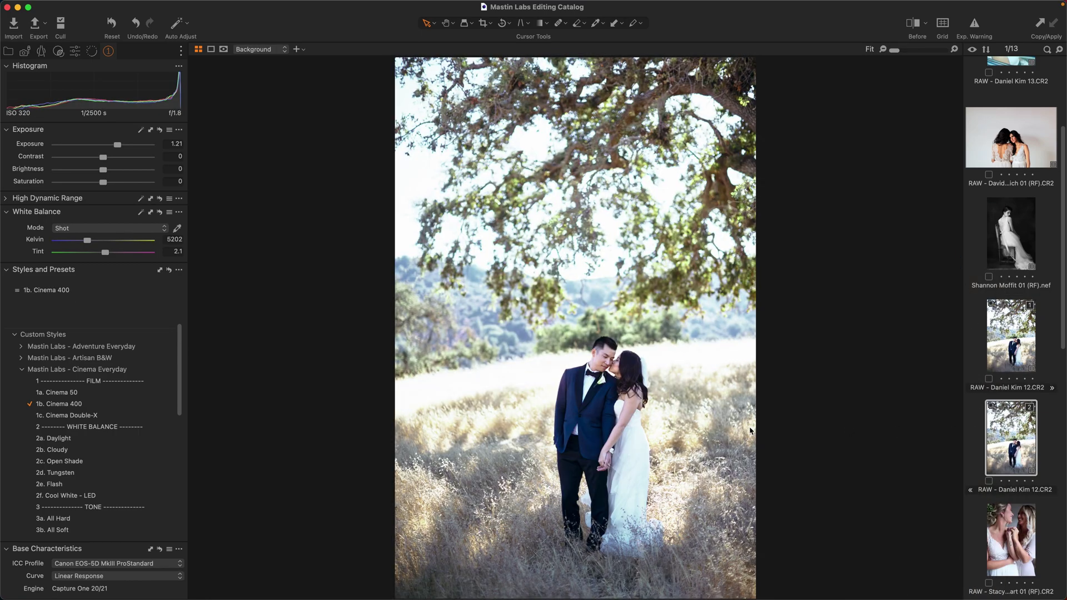
double_click(118, 145)
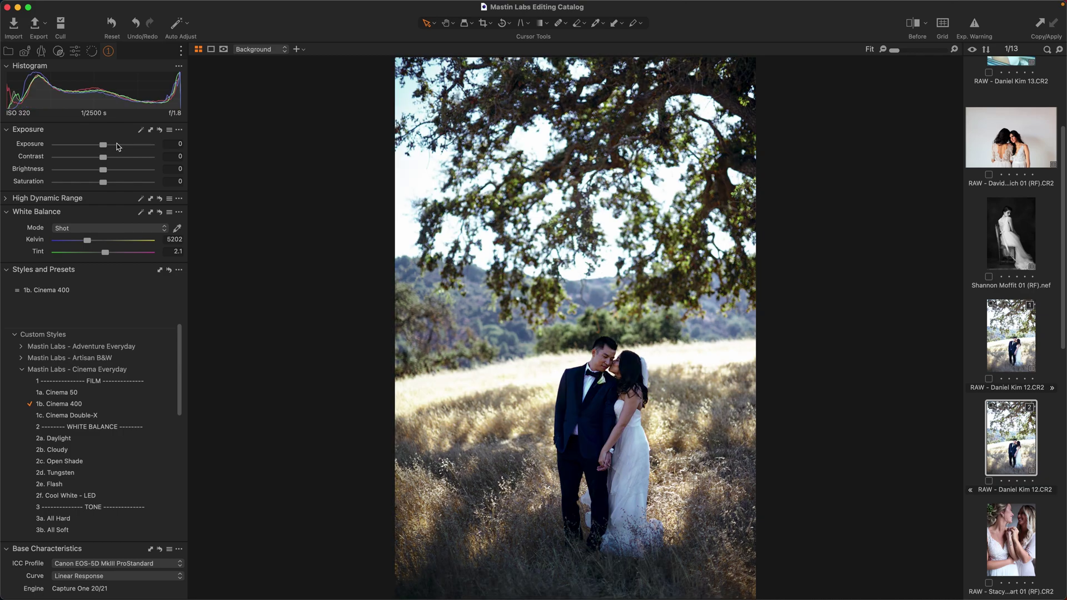
click(111, 576)
click(106, 565)
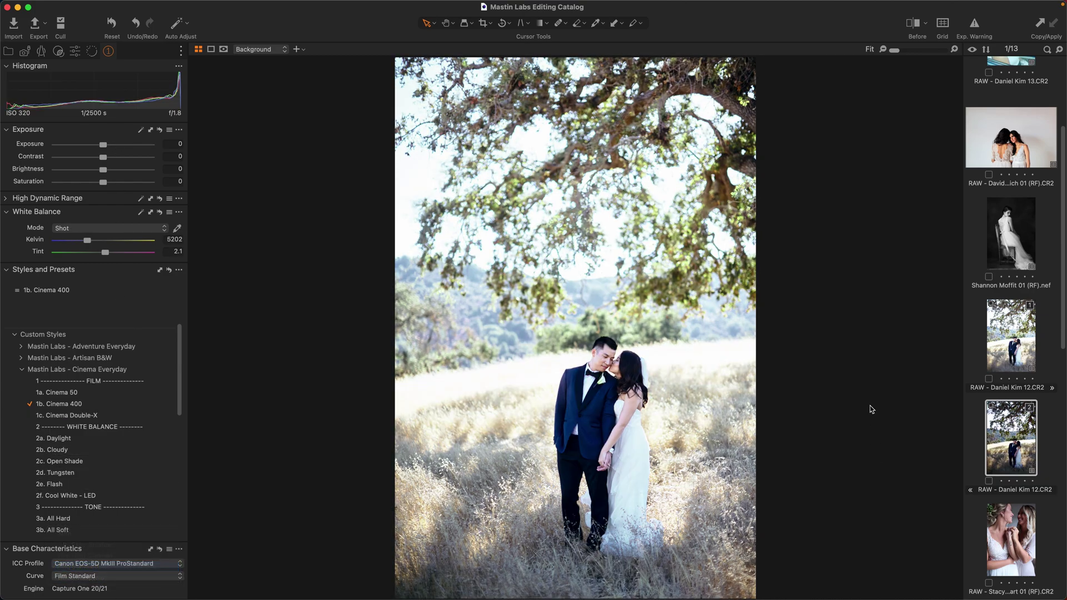
shift+click(993, 437)
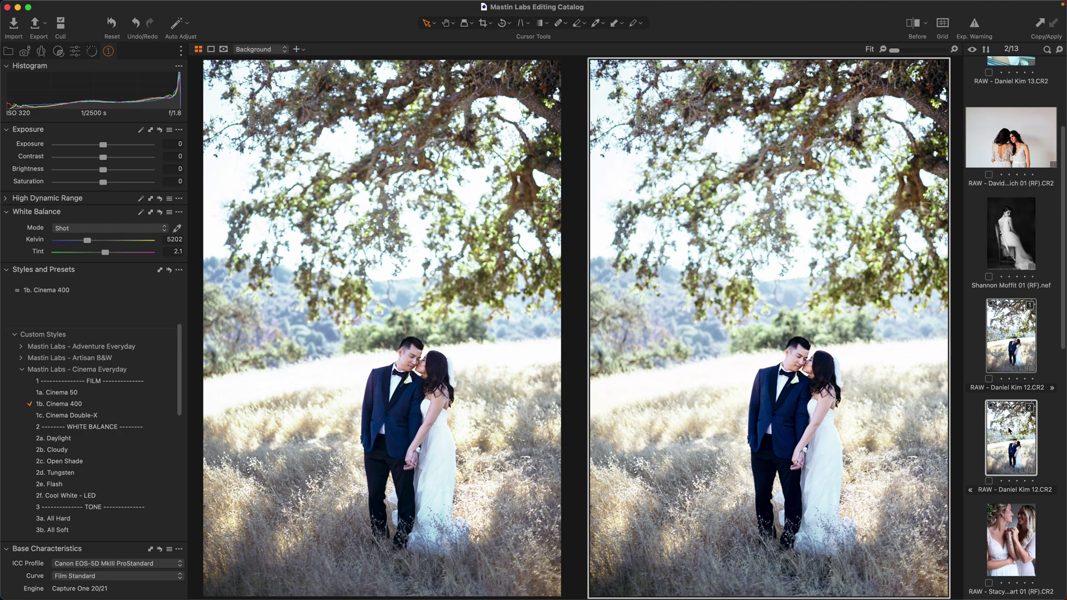
Step: Raise the Linear Response variant's exposure to 1.41 and review the Film Standard variant
drag(103, 145, 56, 145)
click(1014, 335)
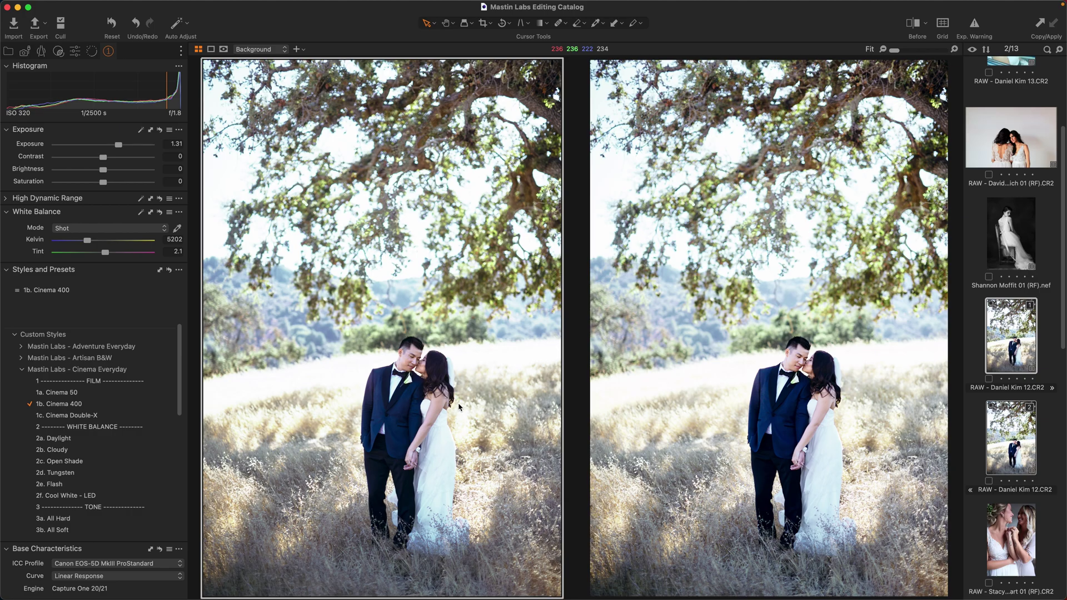
scroll(460, 408, up, 1)
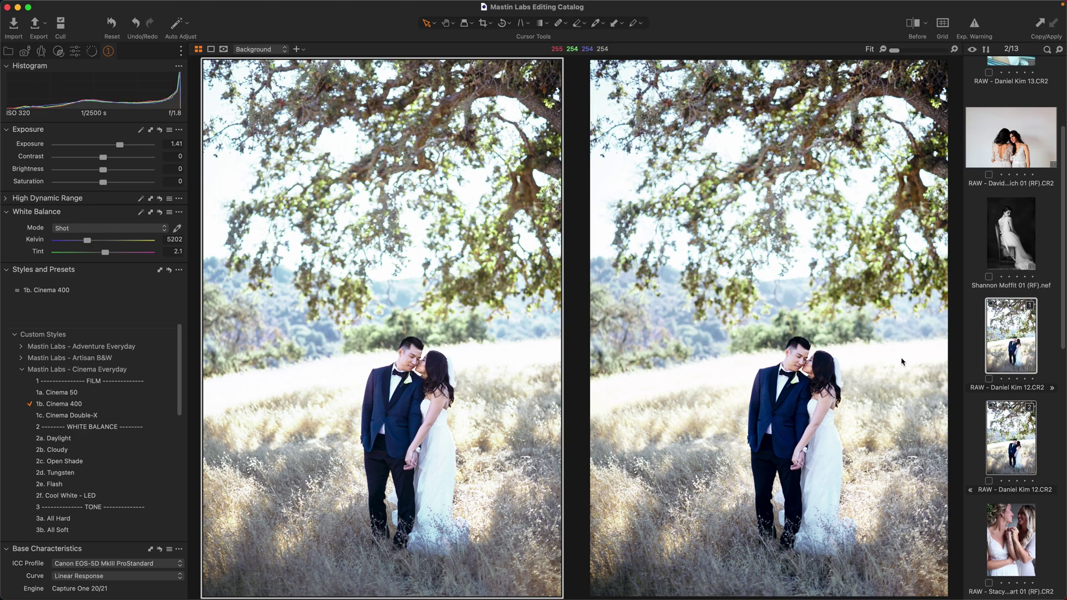
click(1016, 429)
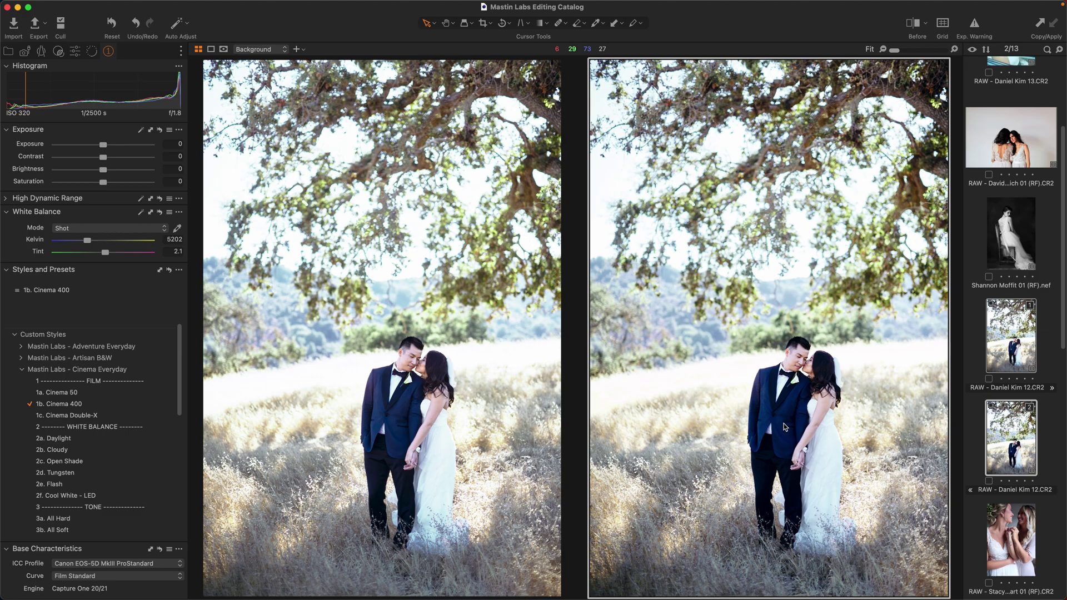
click(350, 460)
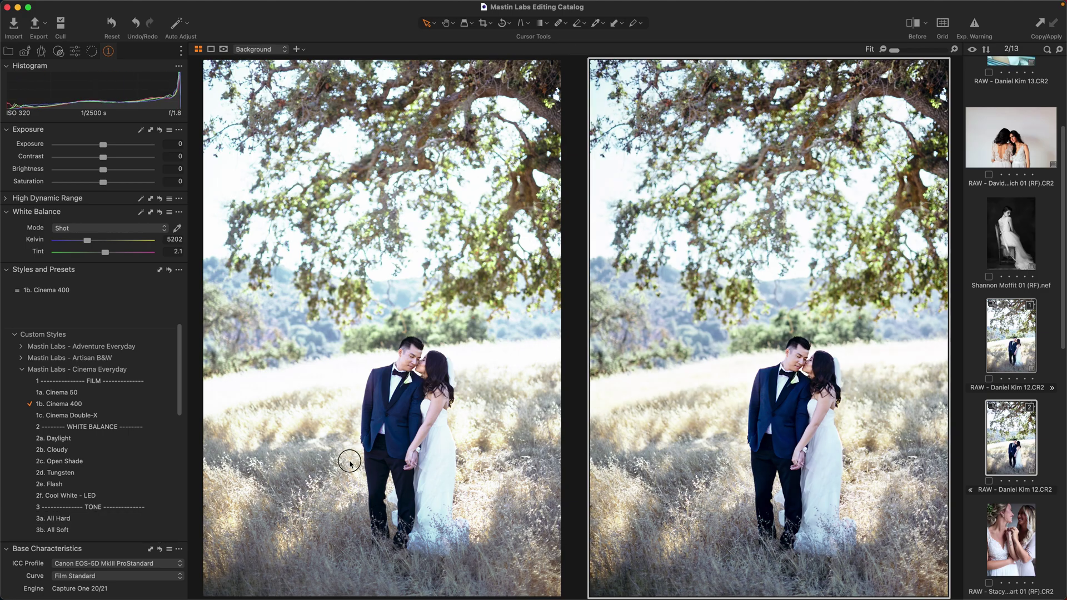
Step: Show only the exposure-0 Film Standard variant with its 1b. Cinema 400 style
click(1044, 421)
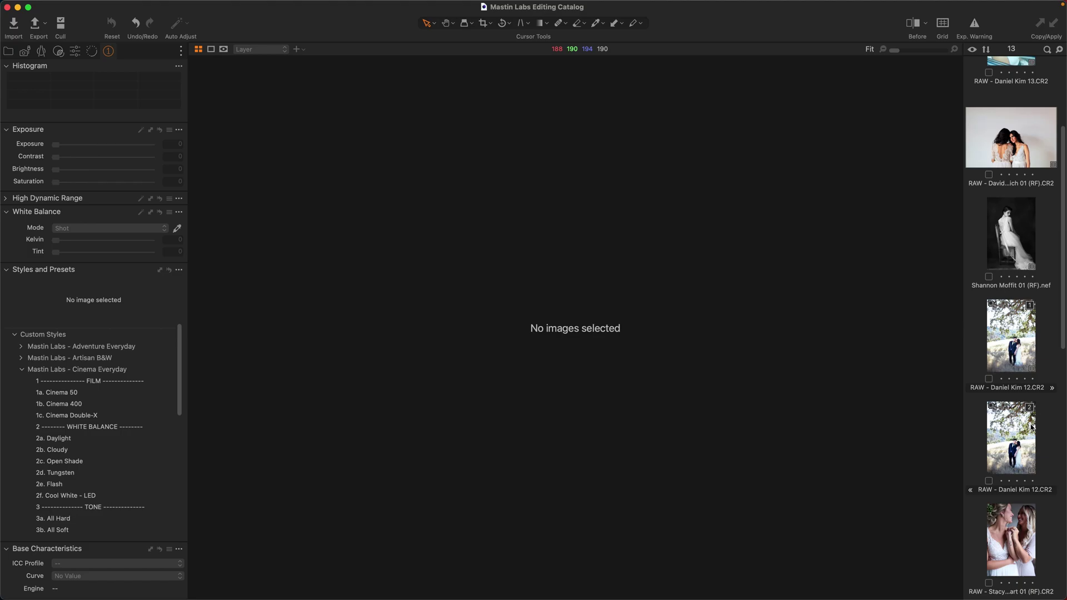
click(1032, 428)
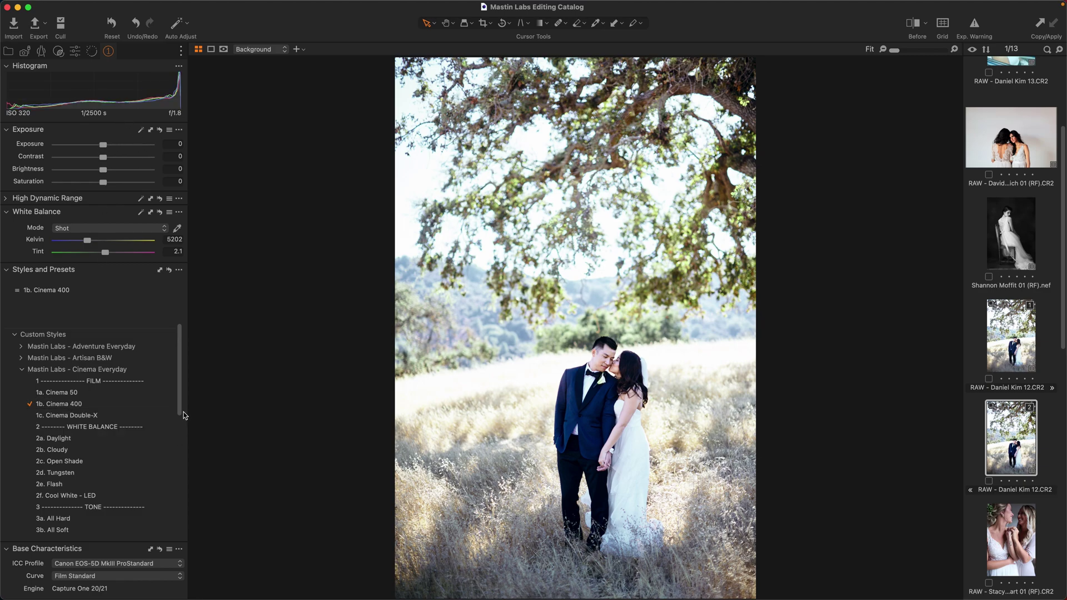
drag(180, 411, 190, 484)
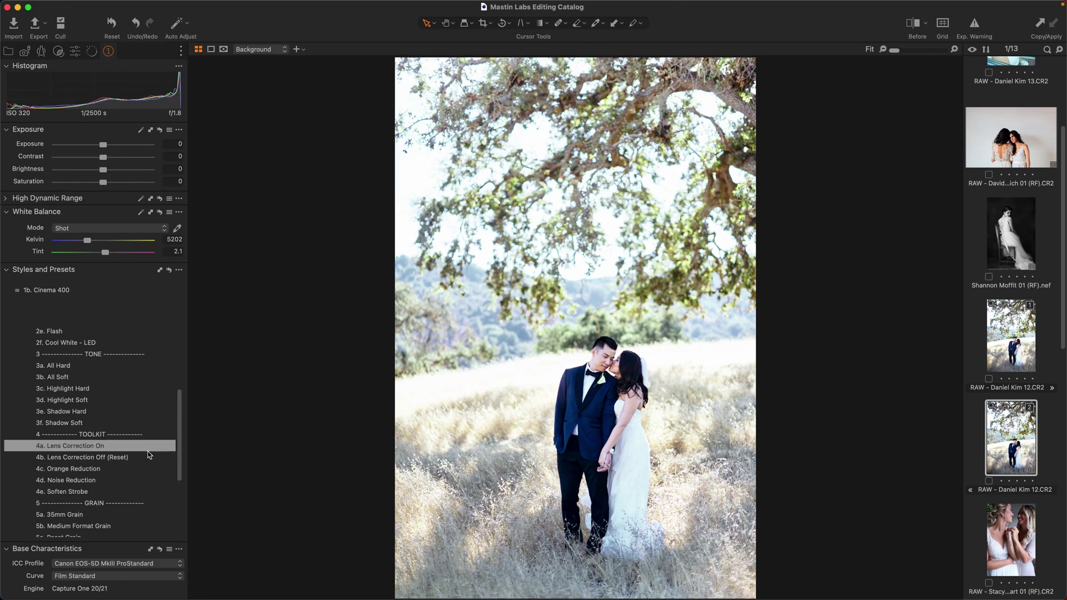
Step: Add 4a. Lens Correction On and 3f. Shadow Soft, warming the white balance to about 6047 K
click(148, 451)
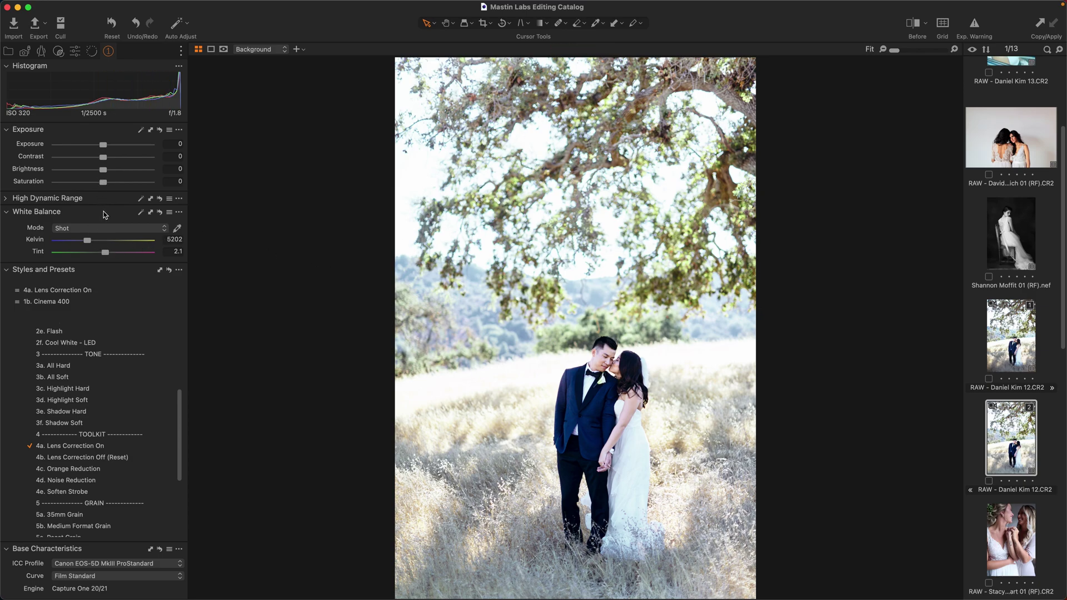
drag(89, 240, 96, 247)
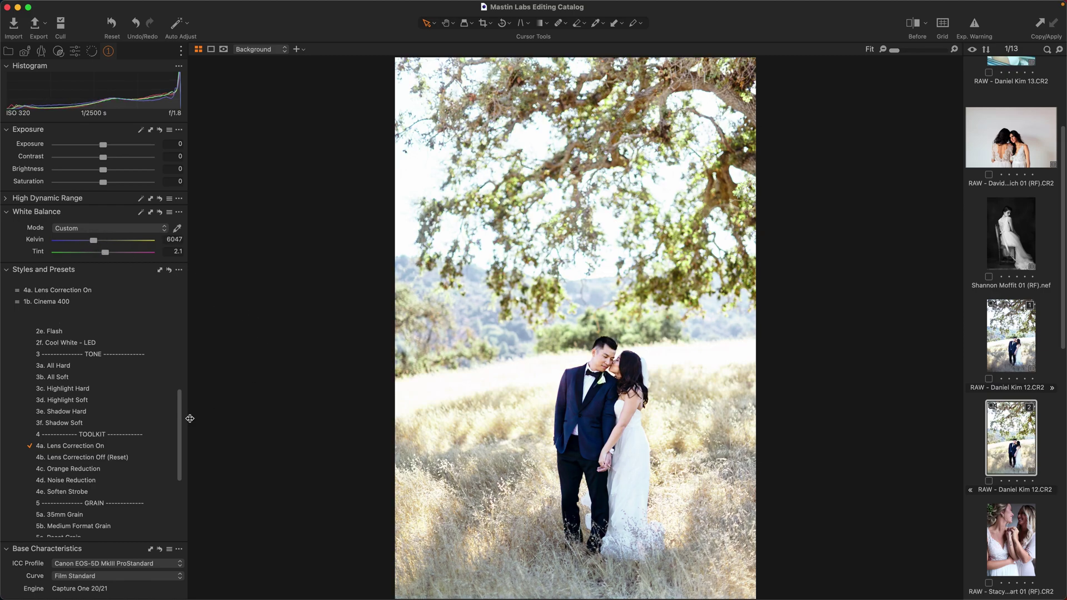
drag(180, 421, 184, 424)
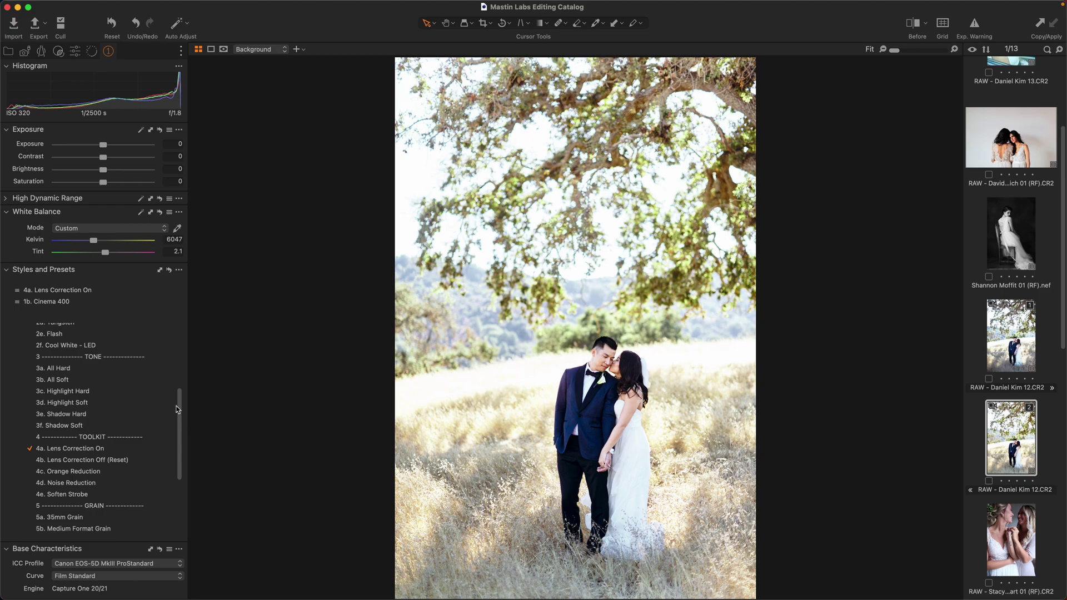
click(167, 426)
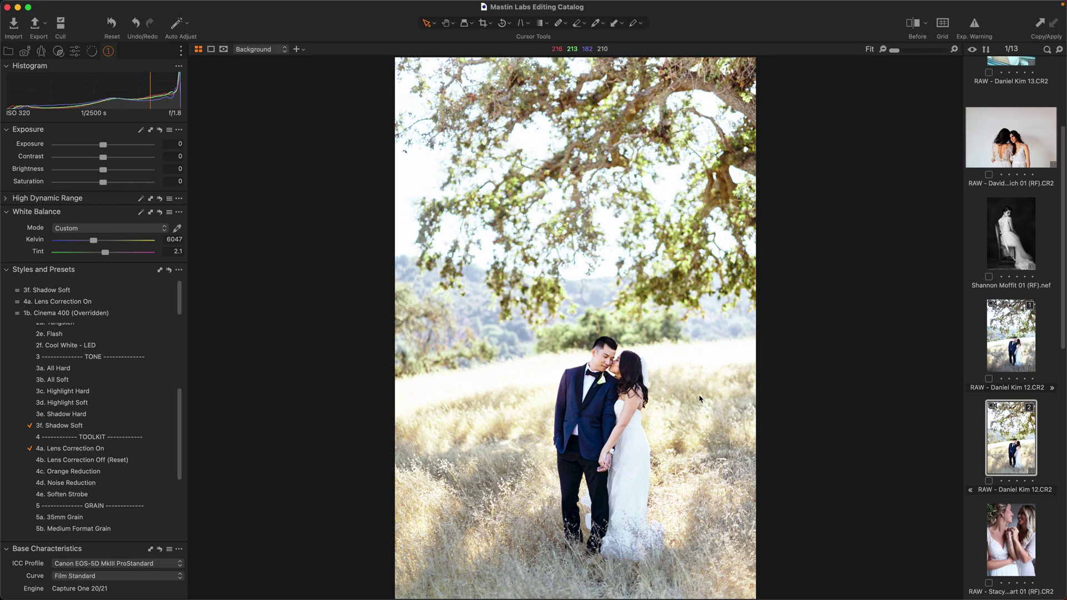
Step: Compare the edited couple variant against the original with the before/after divider
key(y)
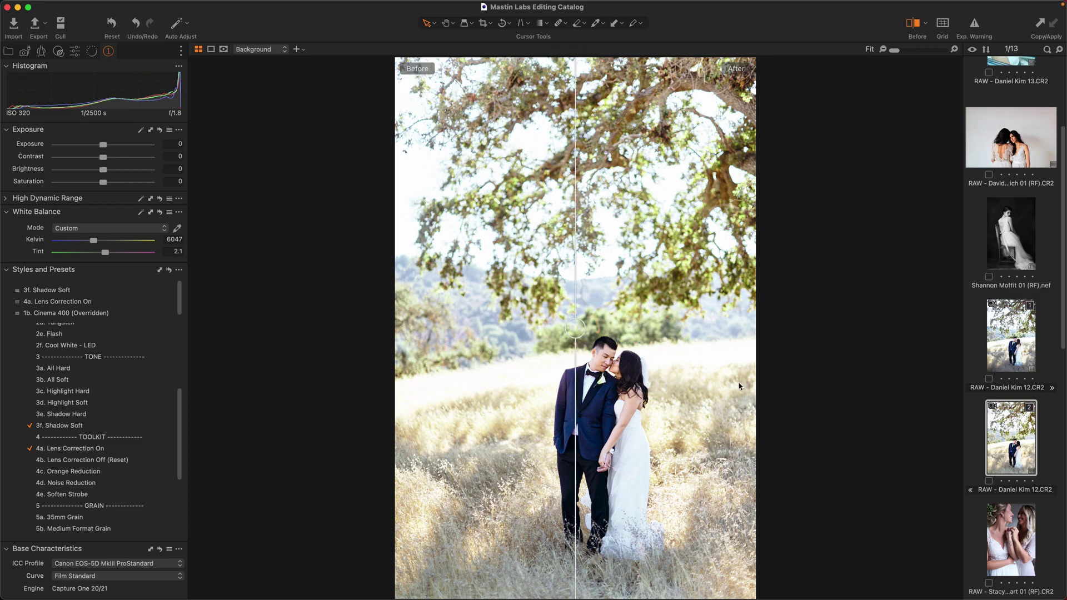
click(764, 343)
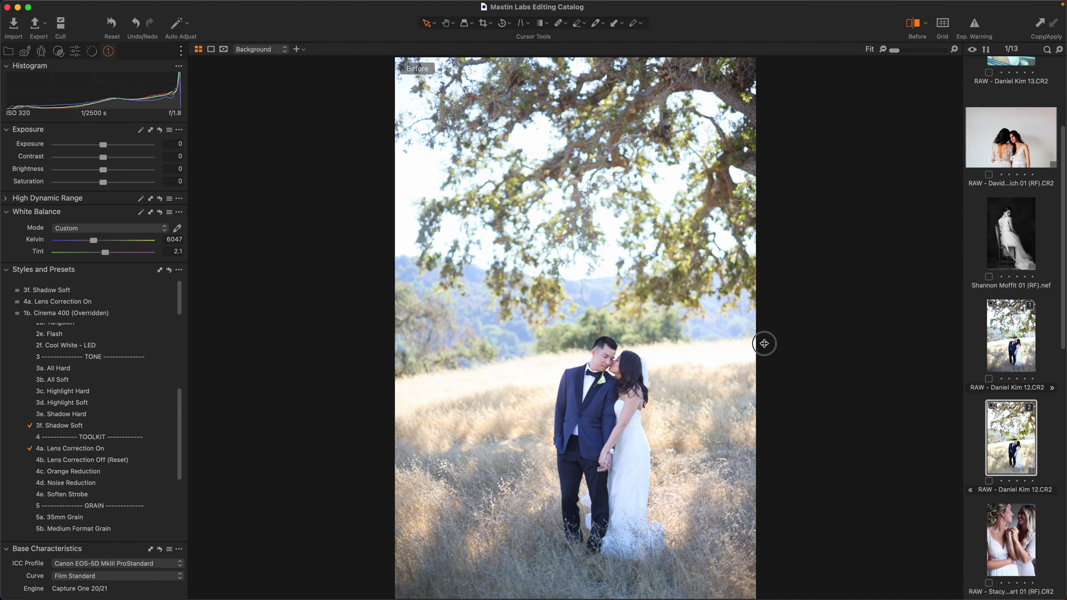
drag(764, 343, 394, 346)
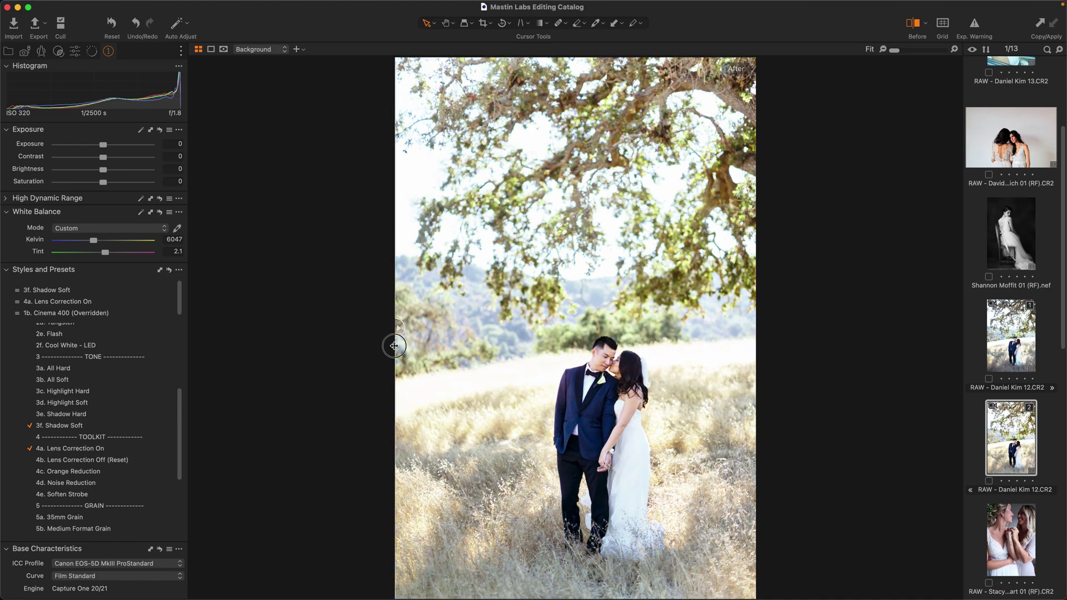
scroll(1017, 439, down, 6)
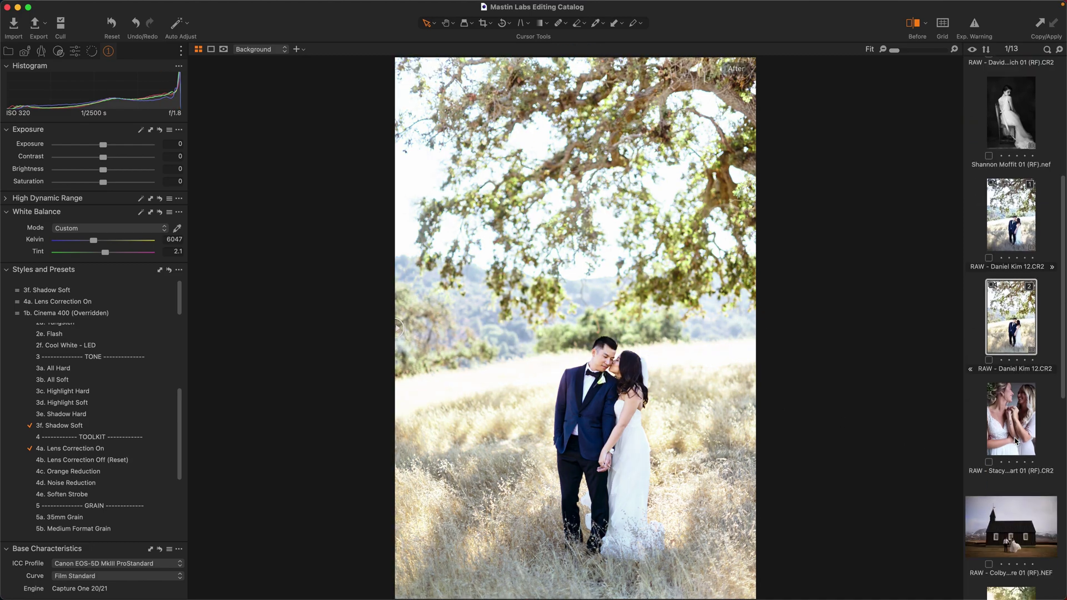
Step: Open the bride-and-friend photo on its own with the before/after comparison turned off
click(1016, 226)
scroll(1017, 227, down, 5)
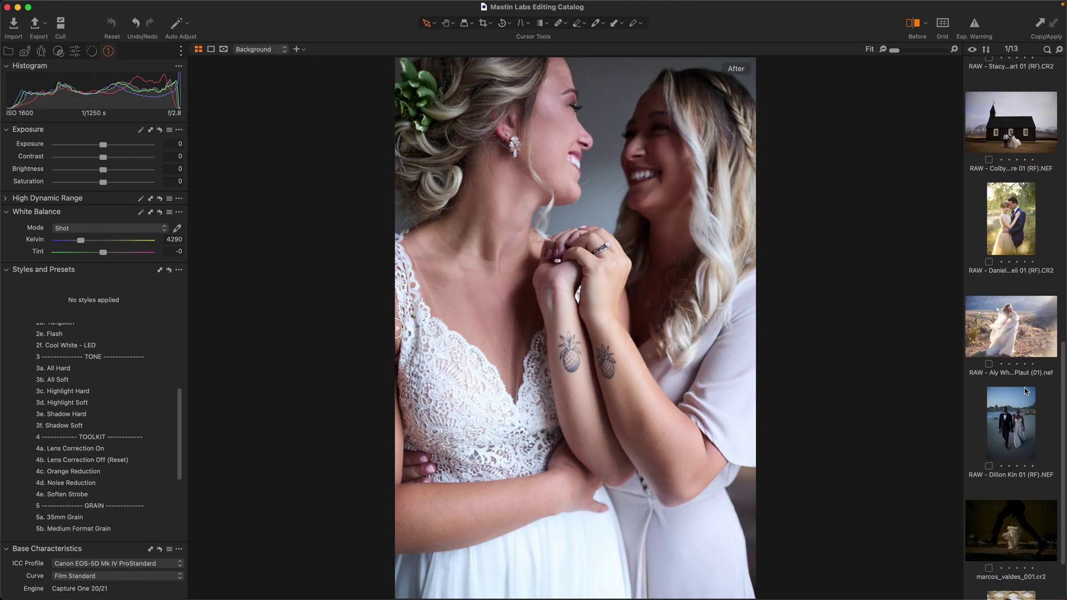
shift+click(1000, 508)
scroll(999, 473, up, 5)
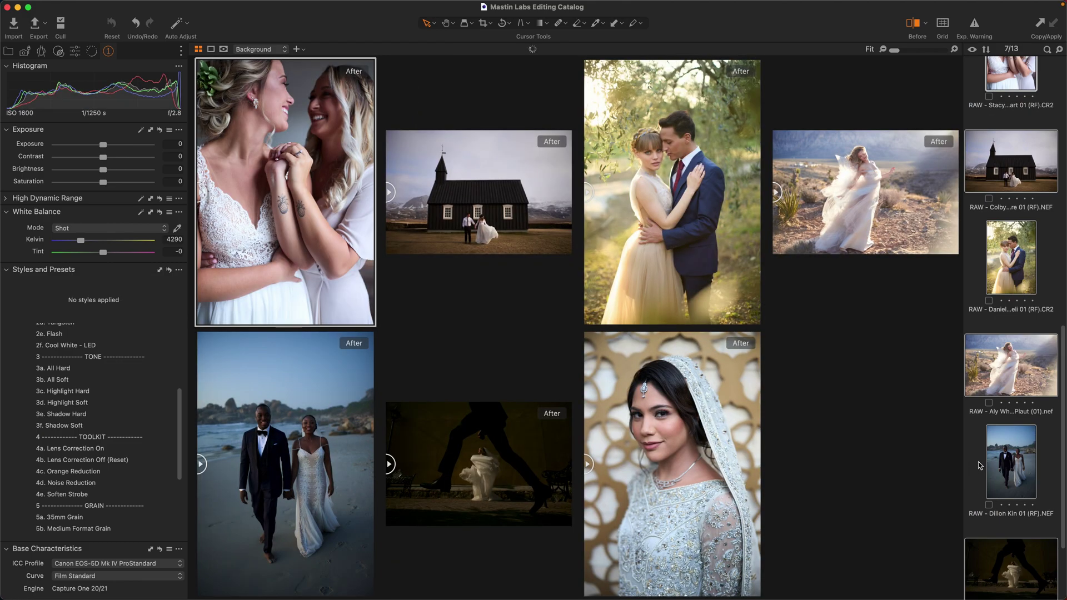
key(y)
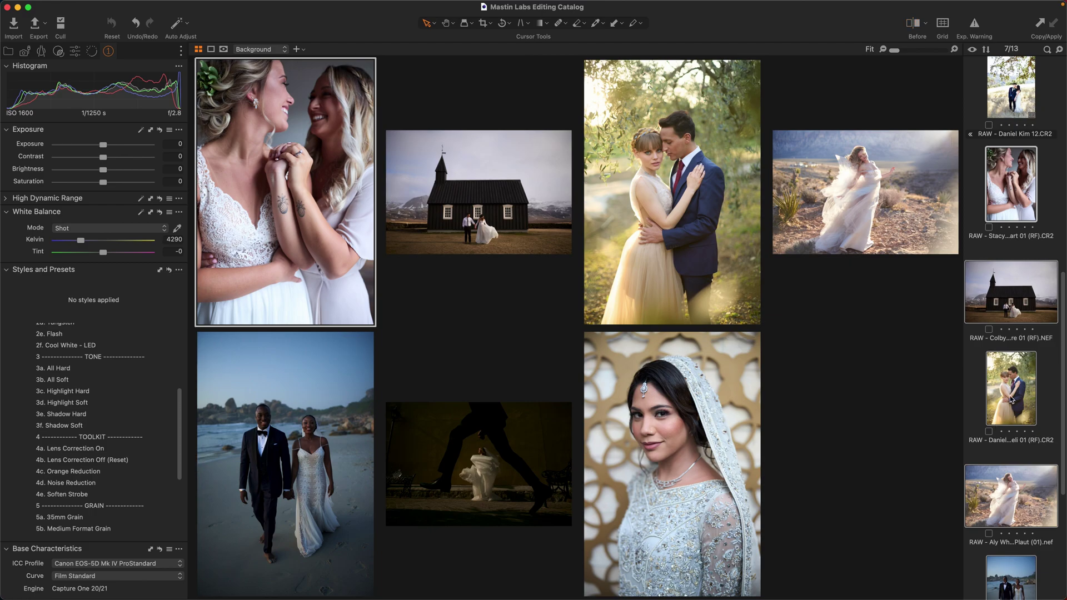
scroll(1025, 337, up, 2)
click(1045, 301)
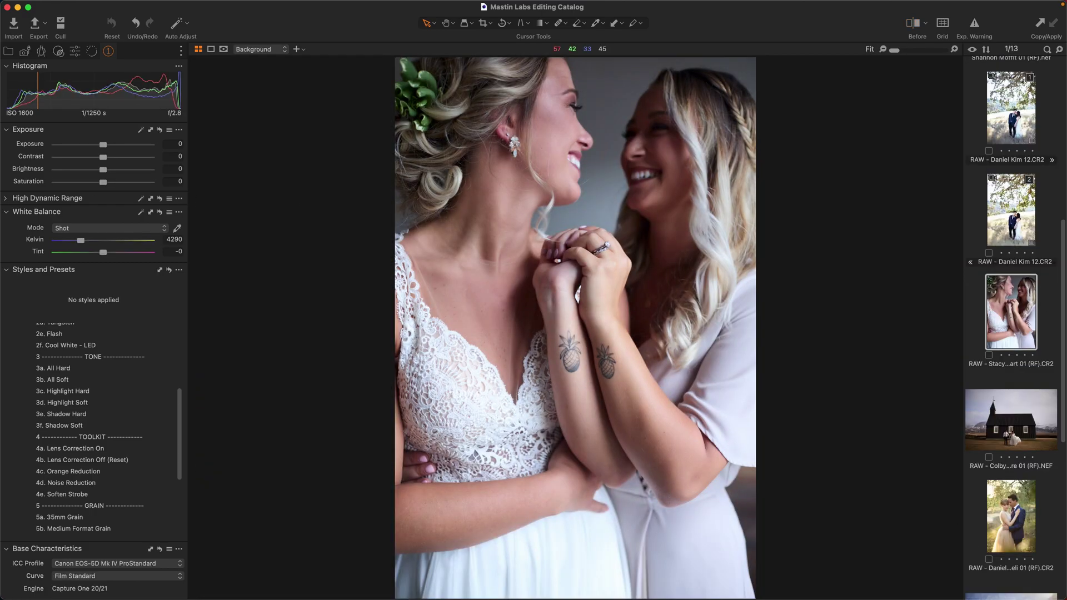
scroll(180, 346, up, 5)
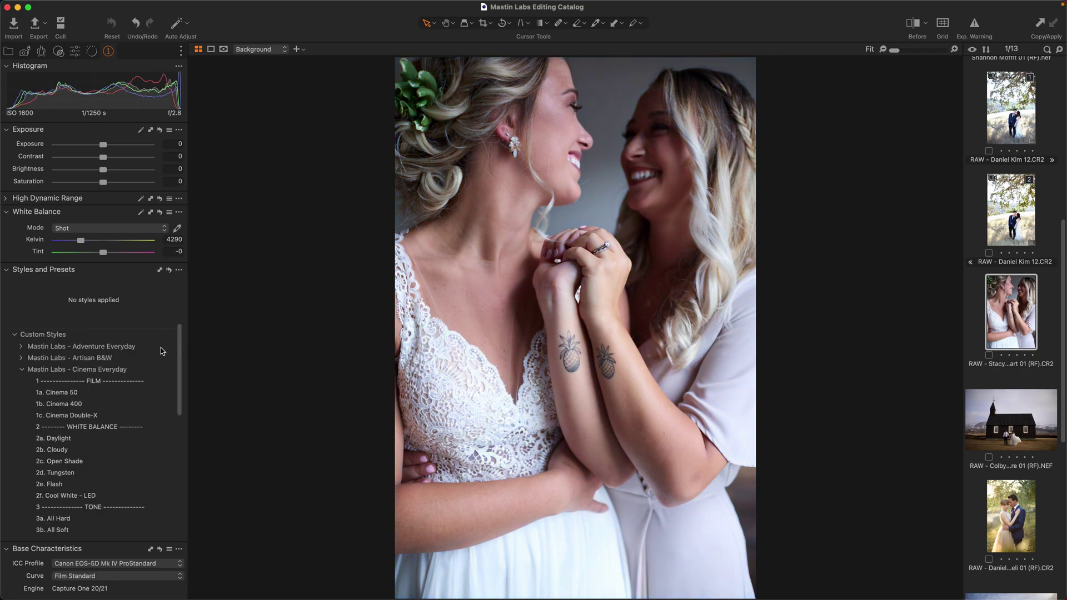
Step: Apply 1c. Fuji 400H +1 and 4a. Lens Correction On with exposure 0.87, then open the church photo
click(20, 370)
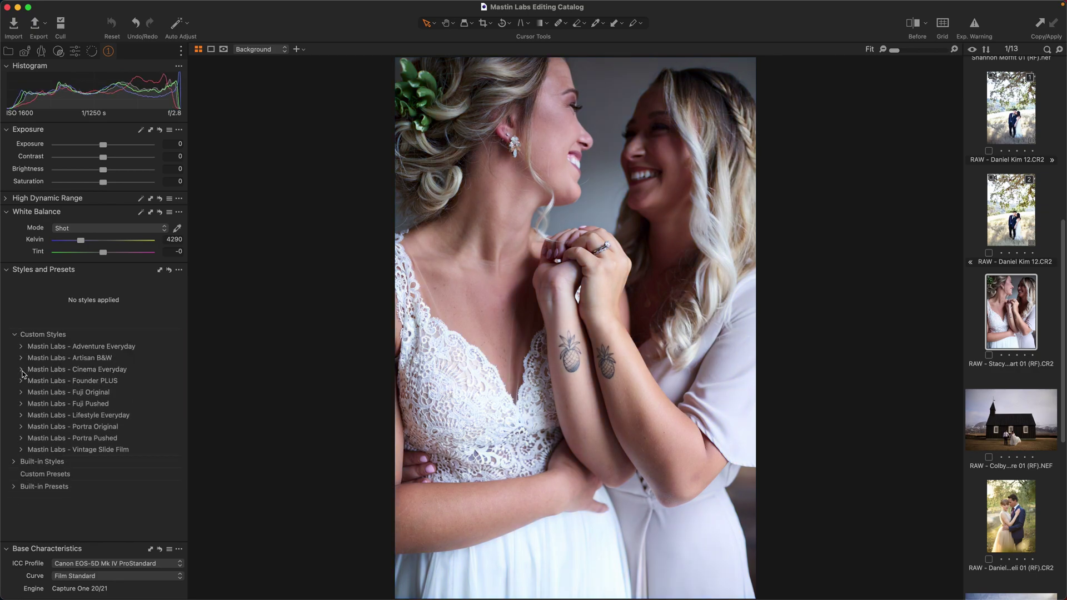
click(22, 404)
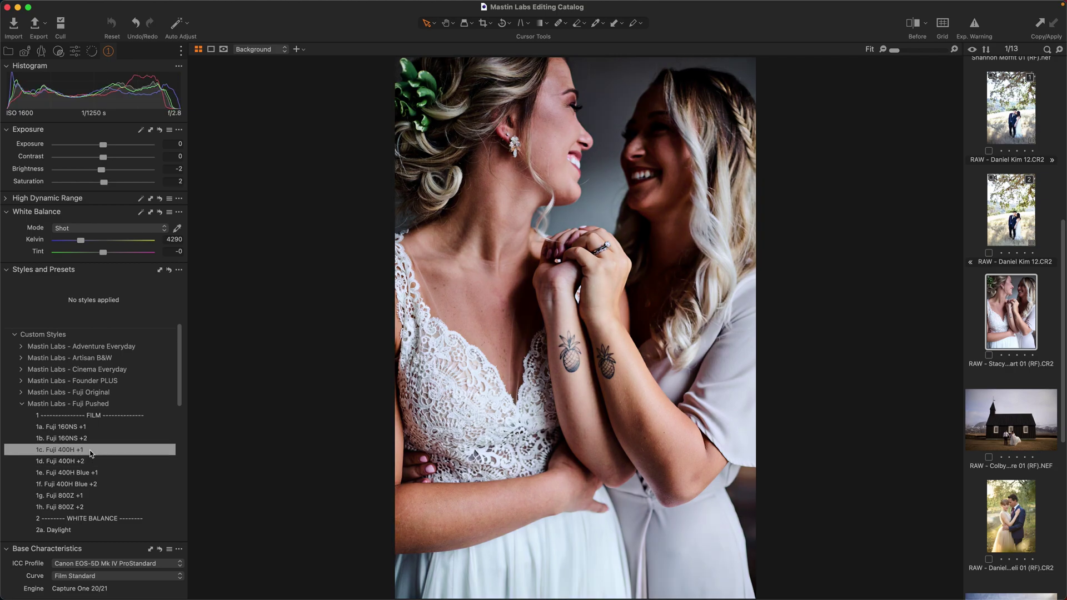
click(58, 450)
drag(110, 146, 114, 146)
drag(81, 243, 85, 246)
scroll(156, 327, down, 10)
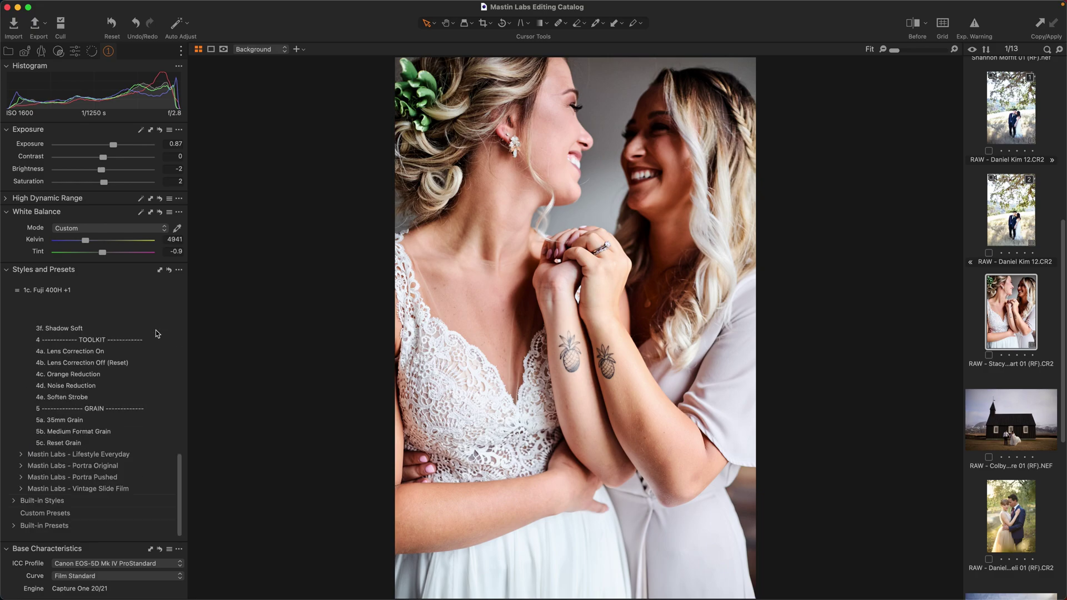
click(149, 352)
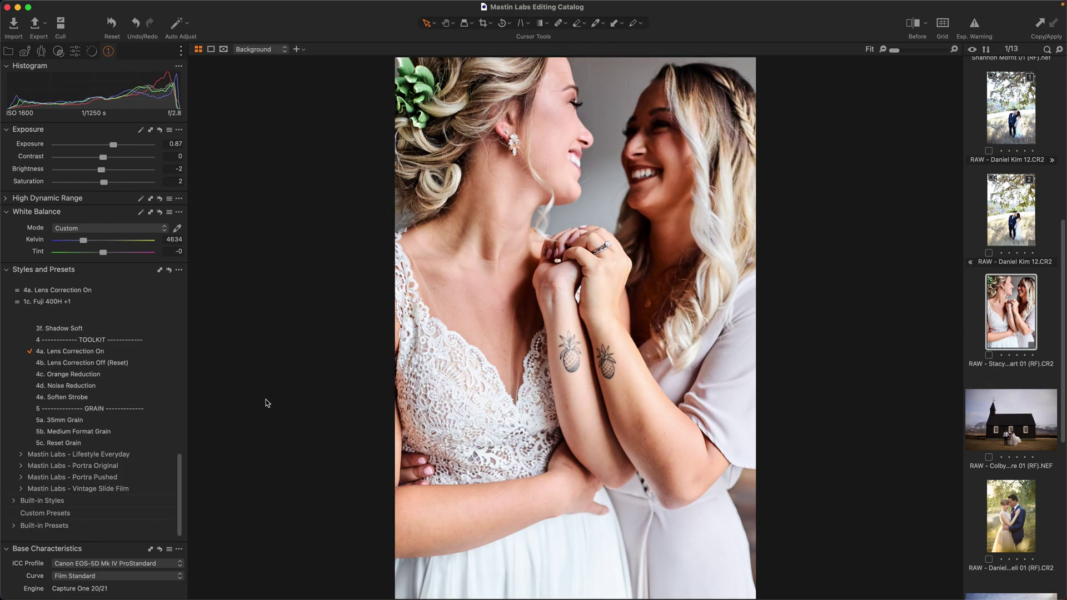
click(1016, 399)
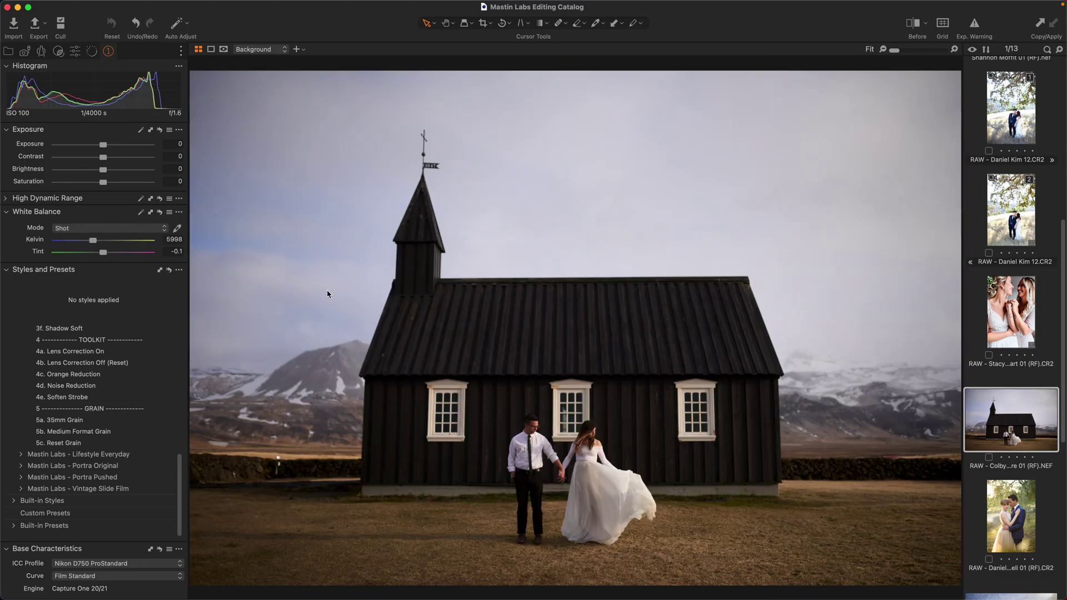
Step: Make the church photo black and white with 1c. Cinema Double-X, 3d. Highlight Soft and exposure 0.4
scroll(184, 452, up, 10)
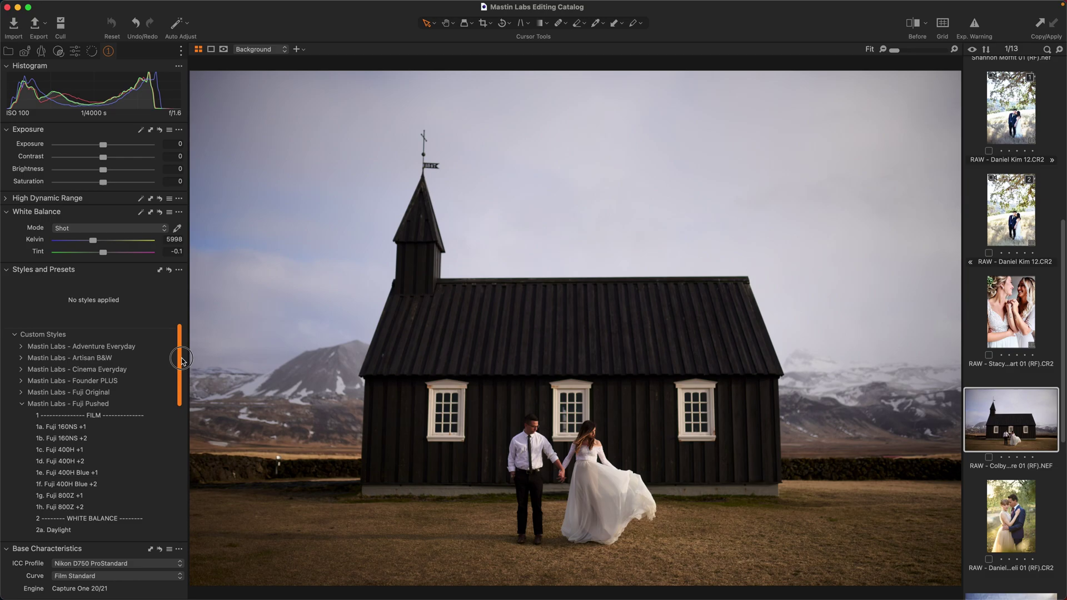
click(21, 404)
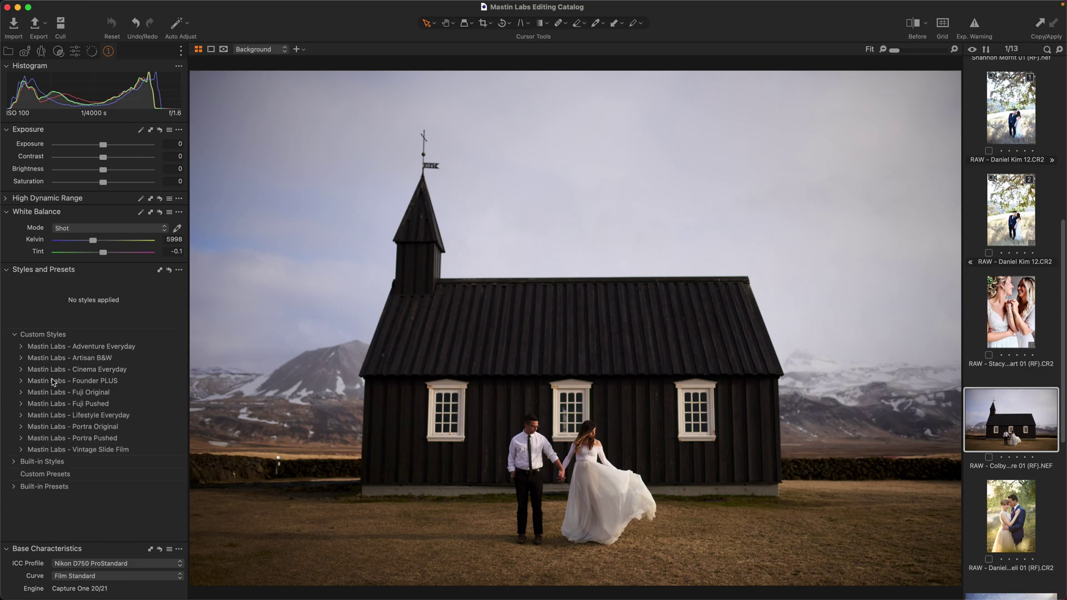
click(22, 369)
click(151, 415)
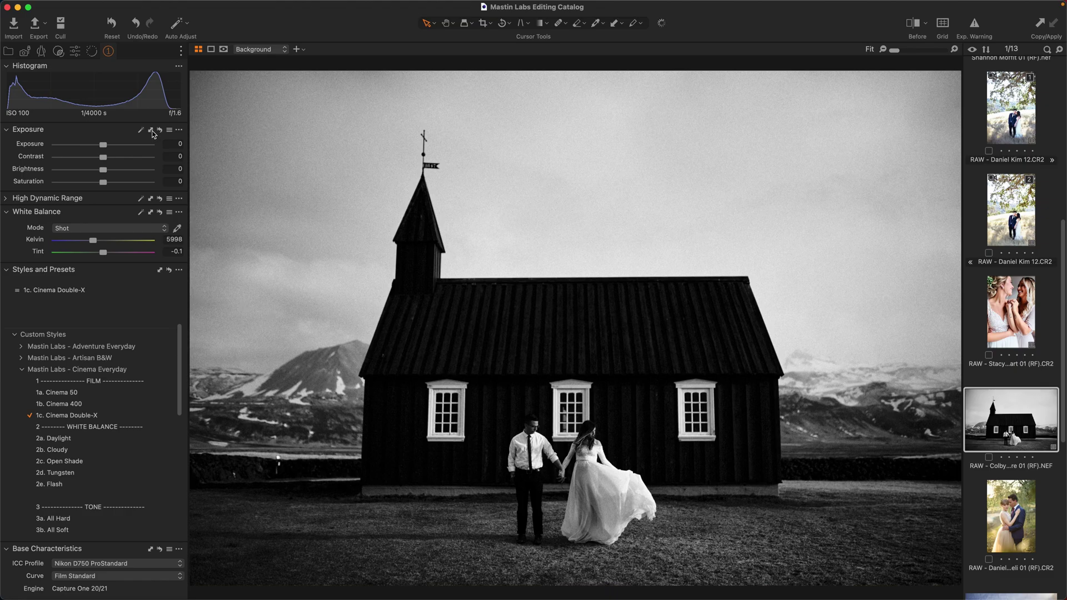
drag(103, 146, 108, 147)
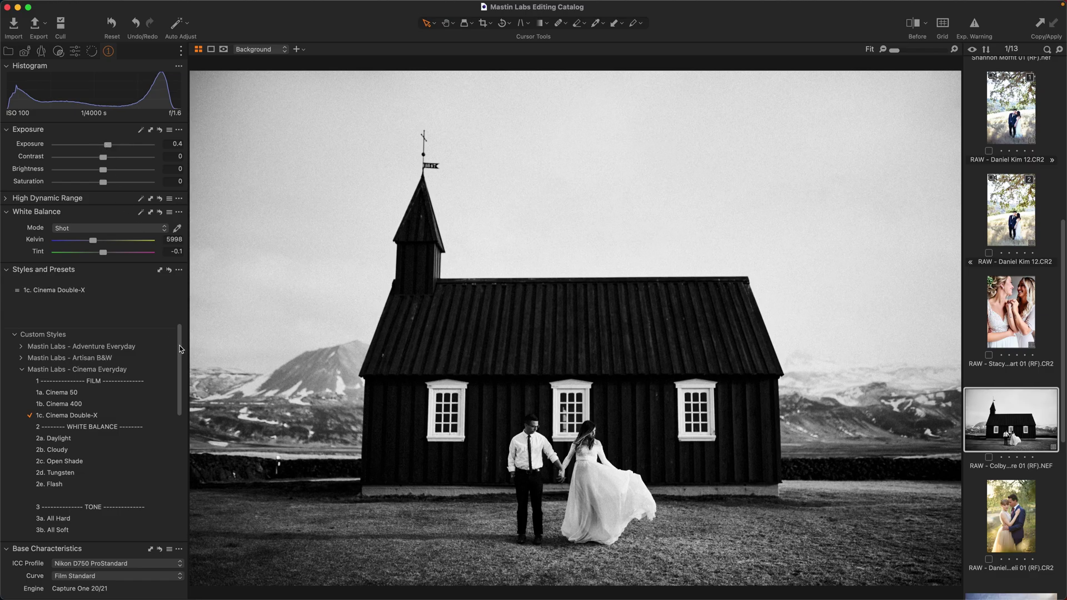
drag(180, 349, 179, 407)
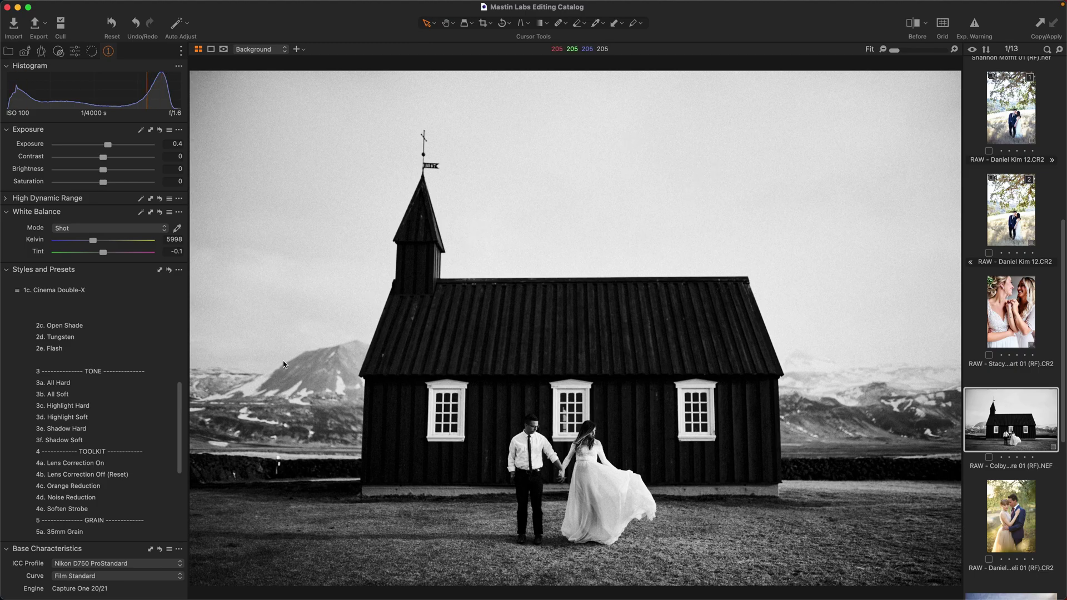
click(89, 418)
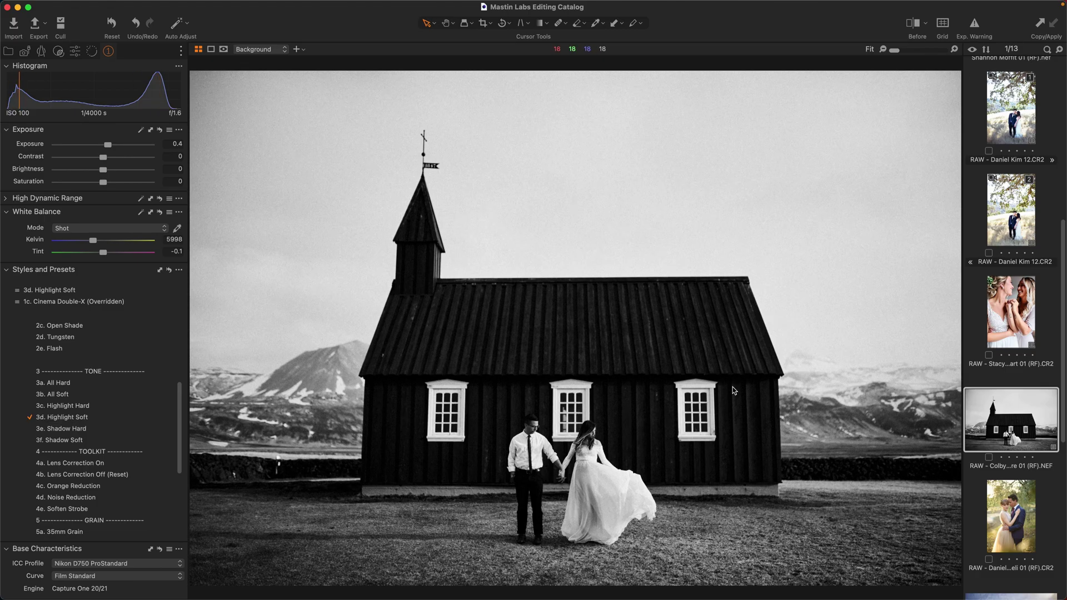
scroll(1019, 382, down, 3)
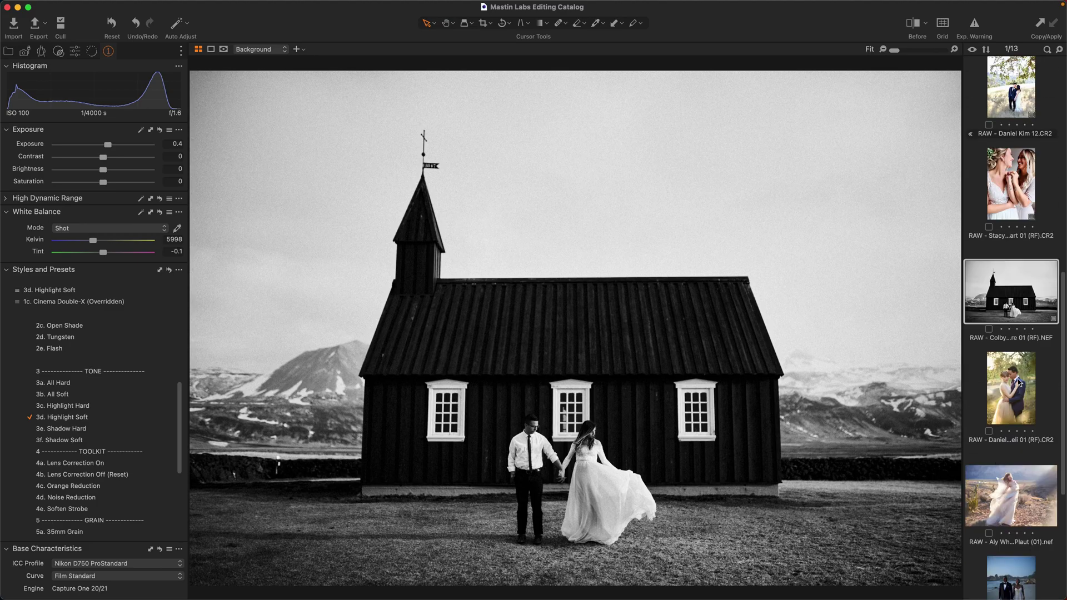
click(1019, 383)
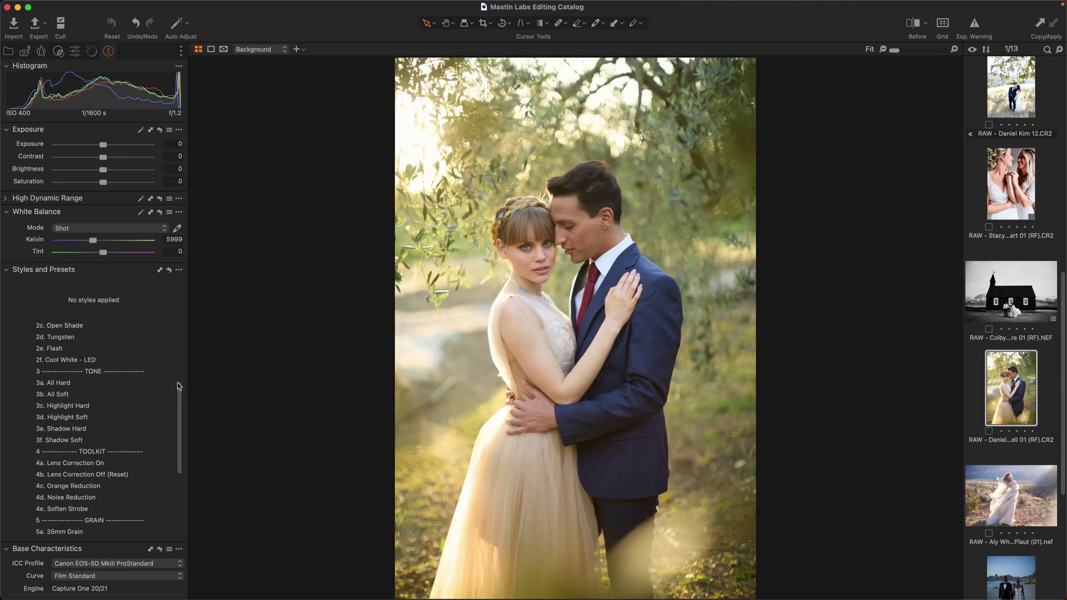
Step: Apply the 1b. Fuji 400H style from Fuji Original to the olive-grove couple photo
scroll(179, 382, up, 4)
click(23, 370)
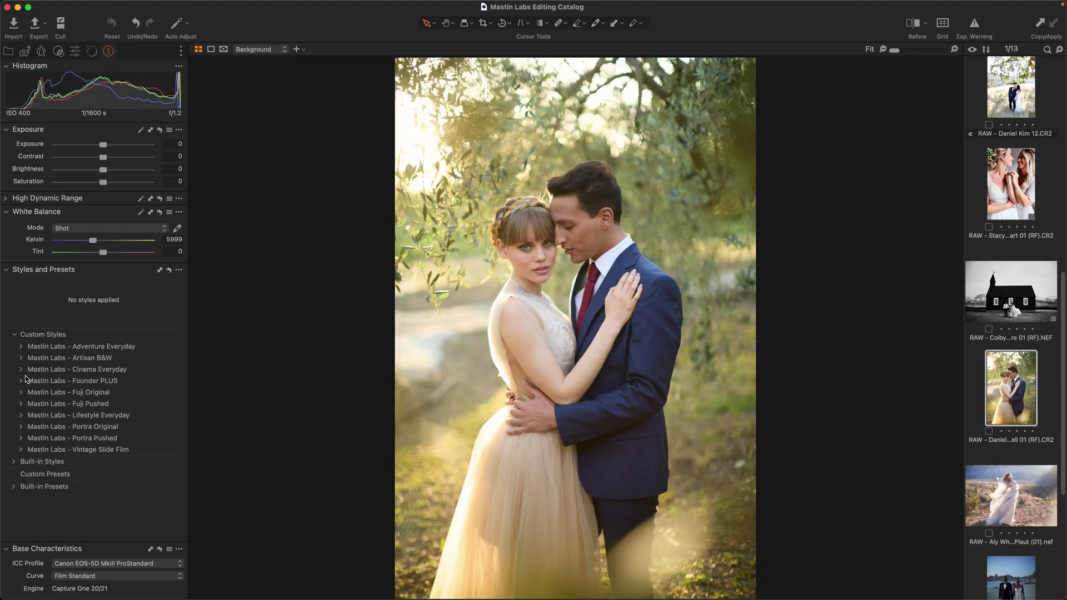
click(23, 392)
click(55, 427)
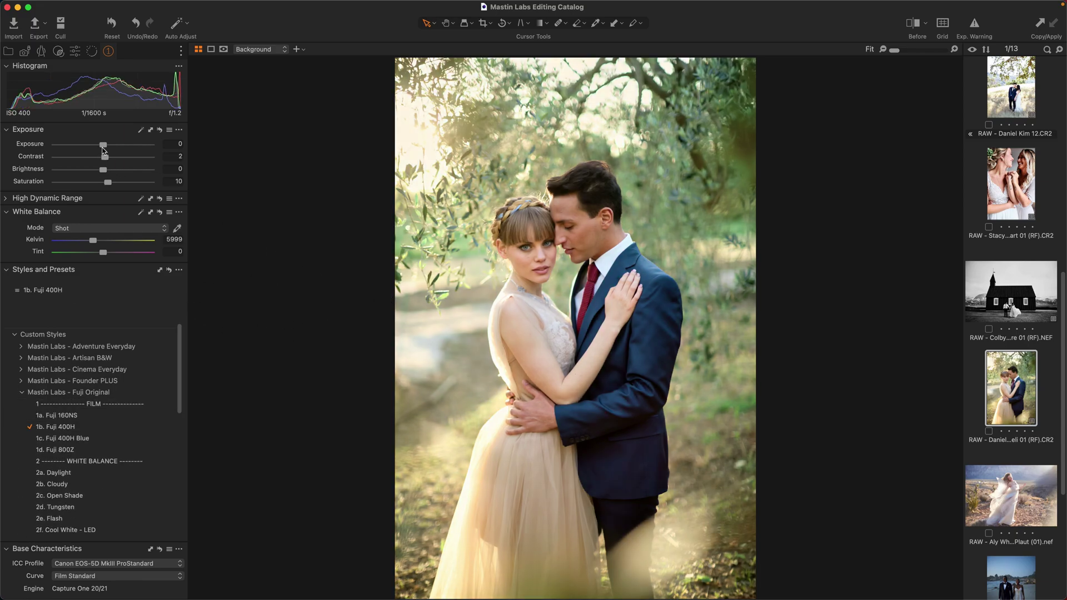
Step: Set exposure to 0.37 and cool white balance to 5637 K, then open the desert bride photo
drag(103, 149, 108, 150)
drag(94, 242, 105, 252)
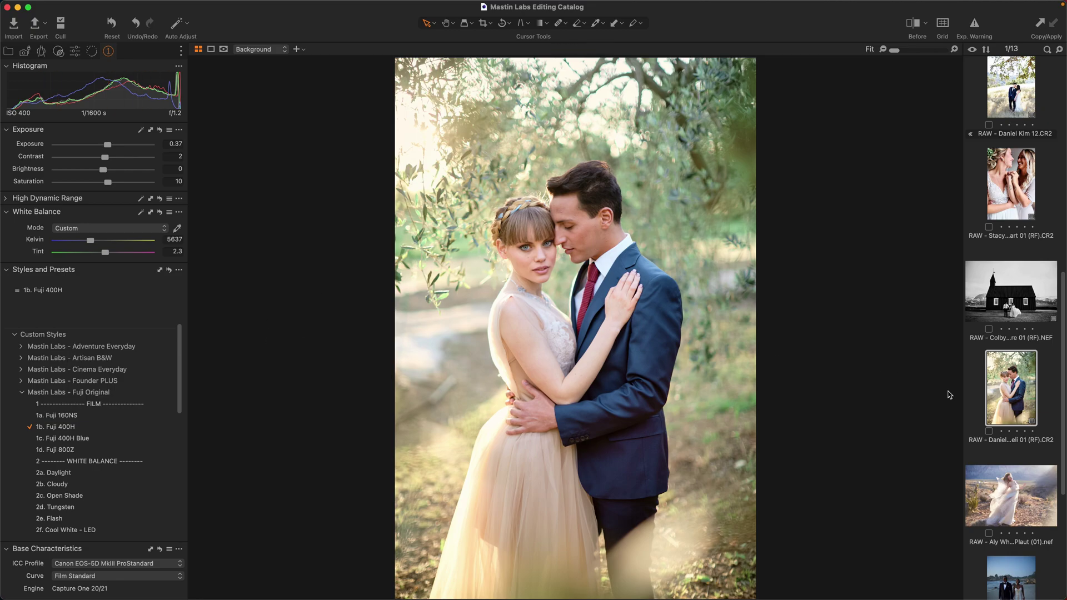
scroll(1020, 442, down, 1)
click(1021, 468)
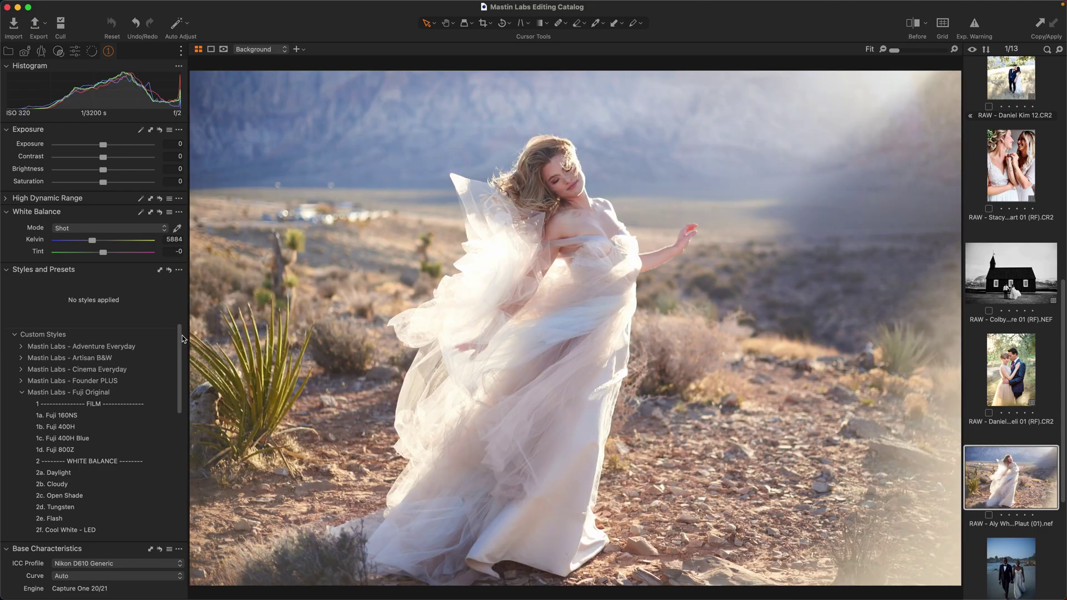
Step: Apply the 1d. Fuji 800Z style to the desert bride photo and raise exposure to 0.22
drag(180, 338, 181, 351)
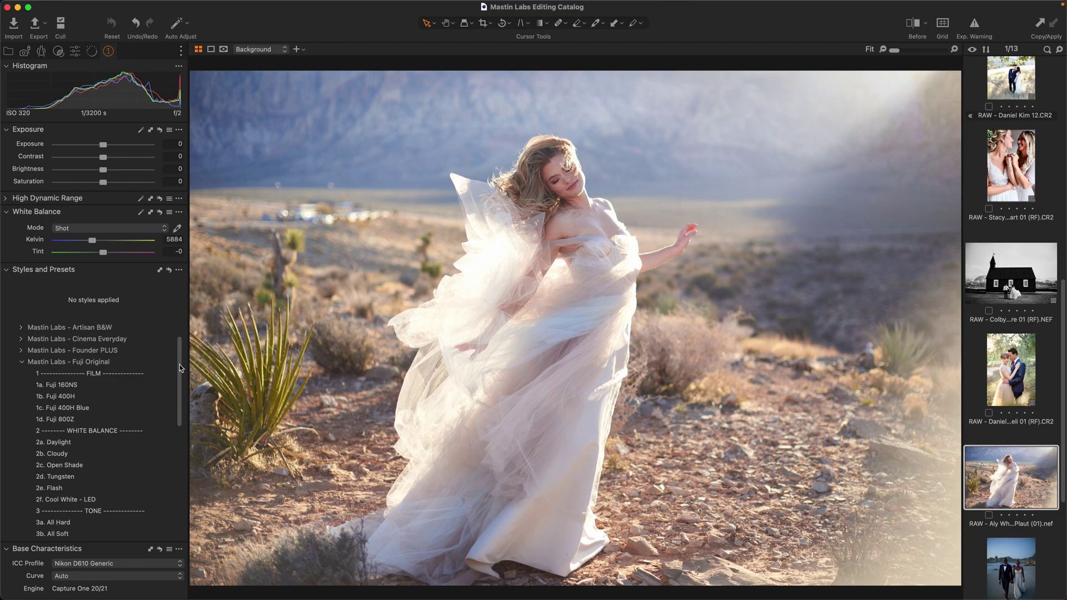
click(156, 422)
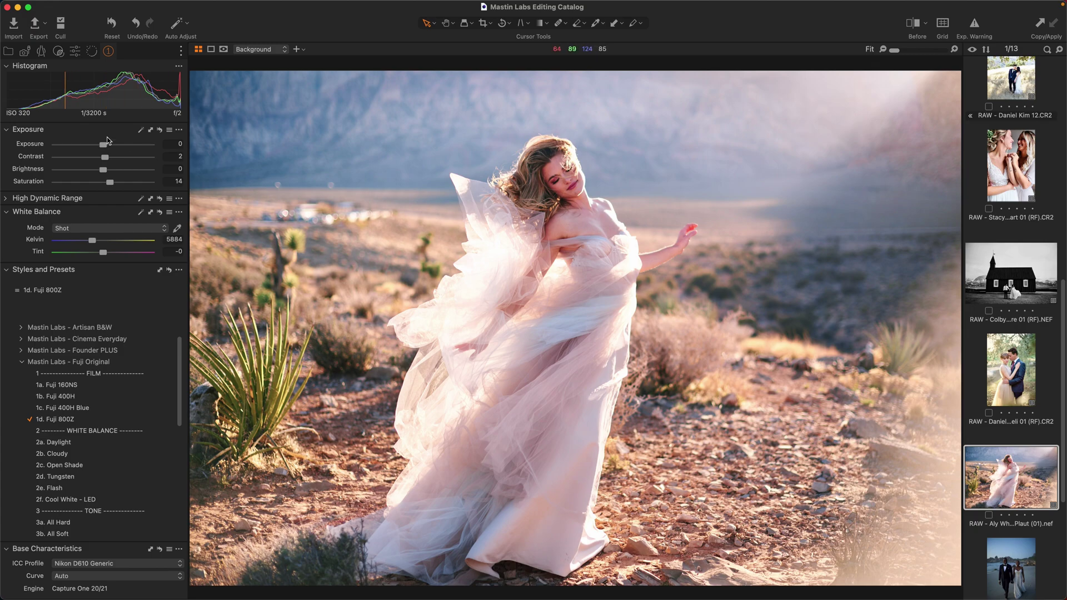
drag(106, 145, 110, 146)
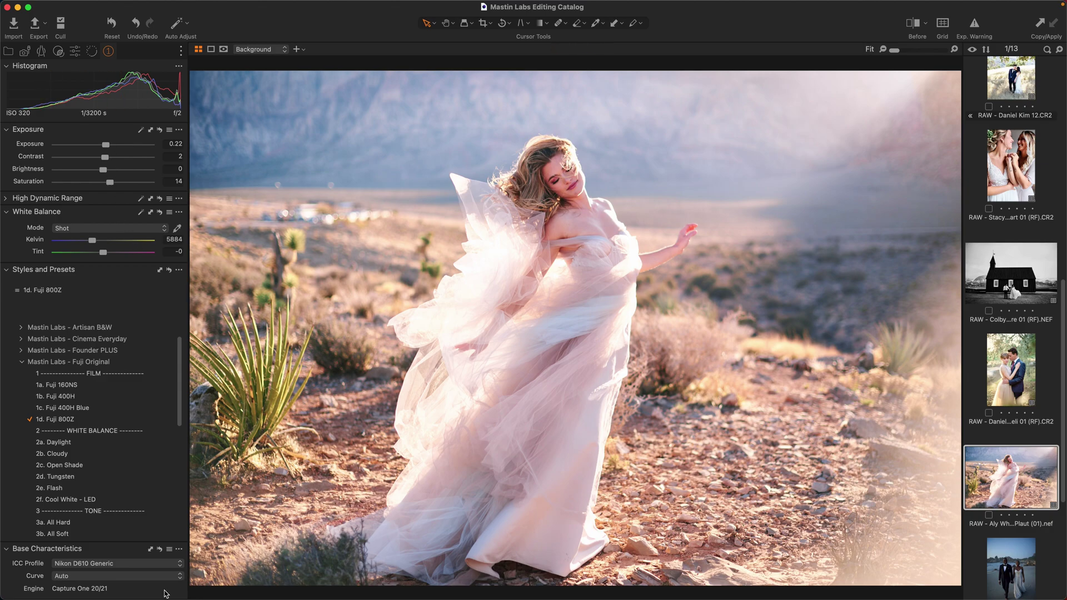
Step: Set the ICC profile to Nikon D610 ProStandard and the curve to Film Standard
click(159, 564)
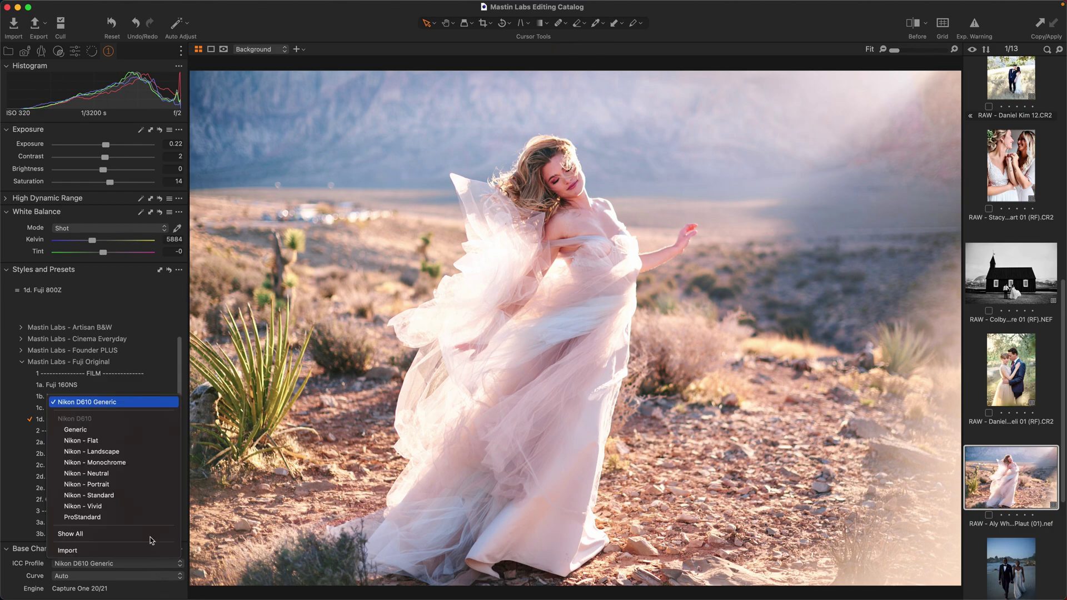
click(144, 517)
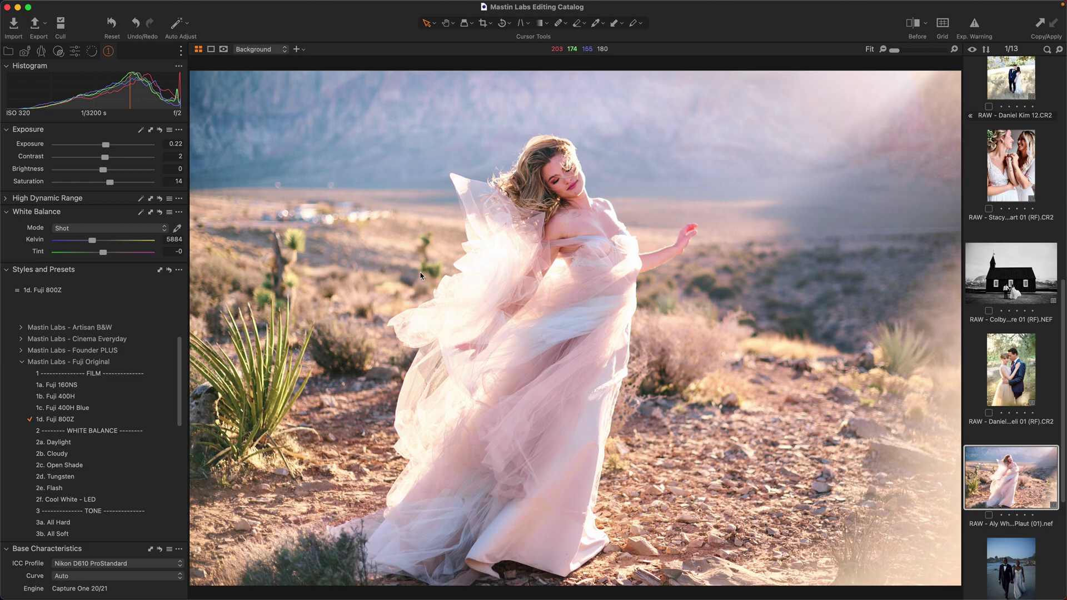
click(170, 577)
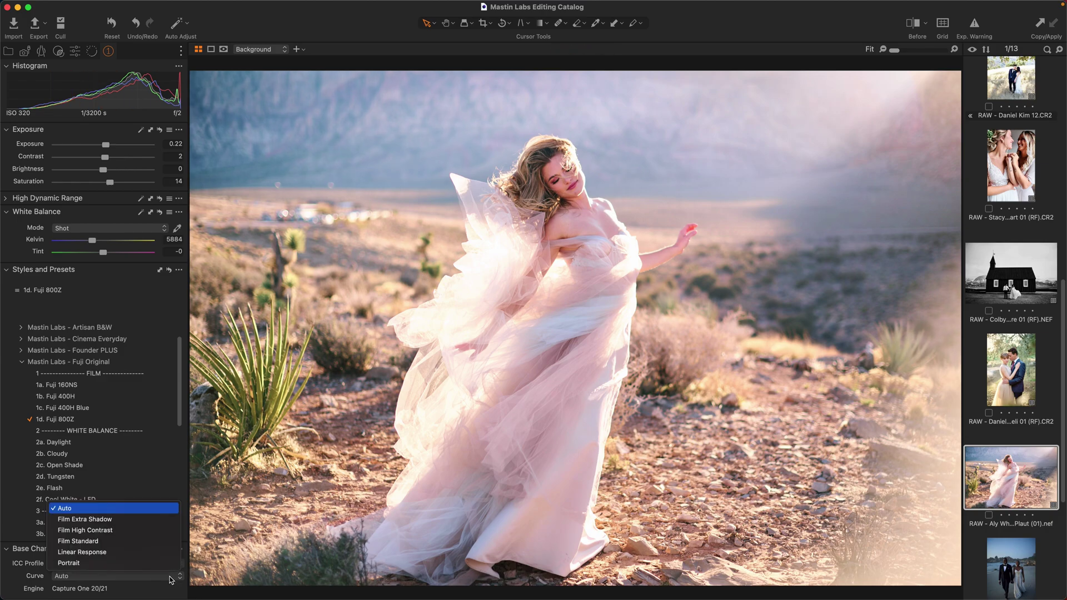
click(157, 540)
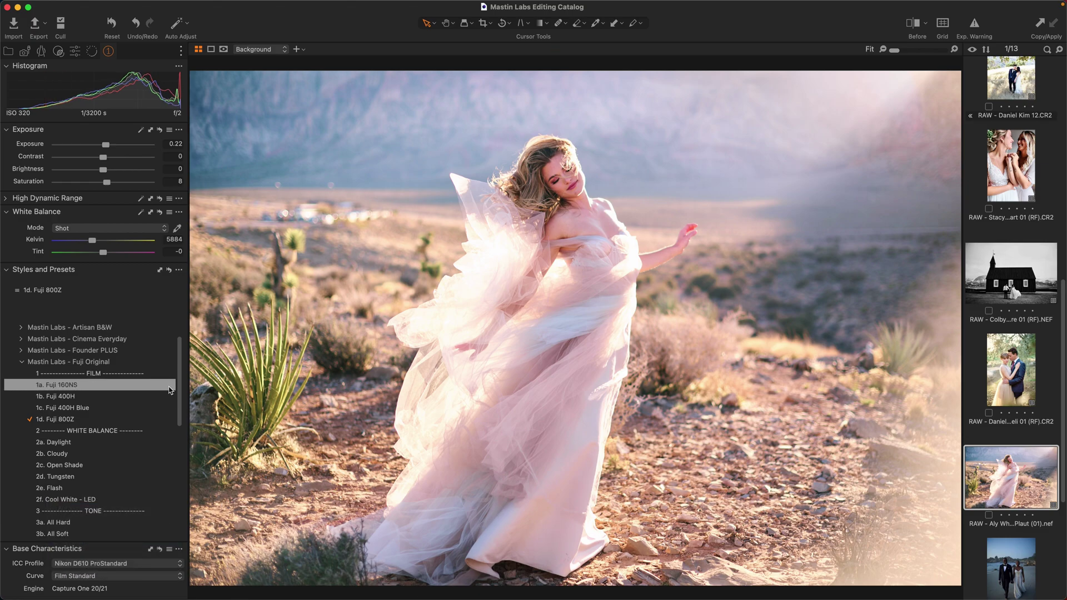
Step: Stack 3b. All Soft, raise exposure to 0.38, and compare before/after on the photo
scroll(180, 414, down, 3)
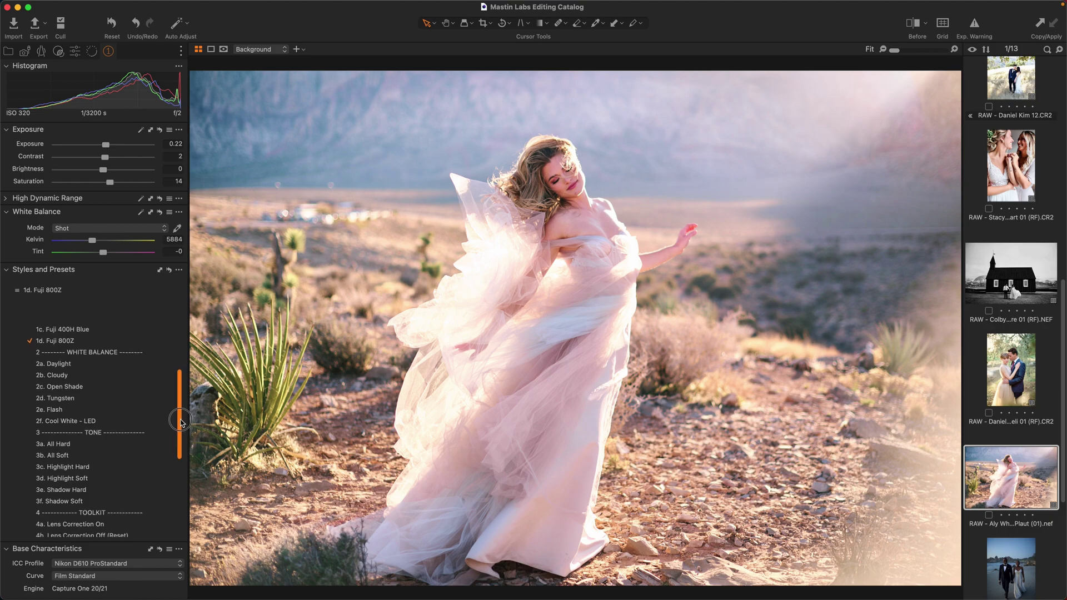
scroll(167, 445, down, 1)
click(151, 455)
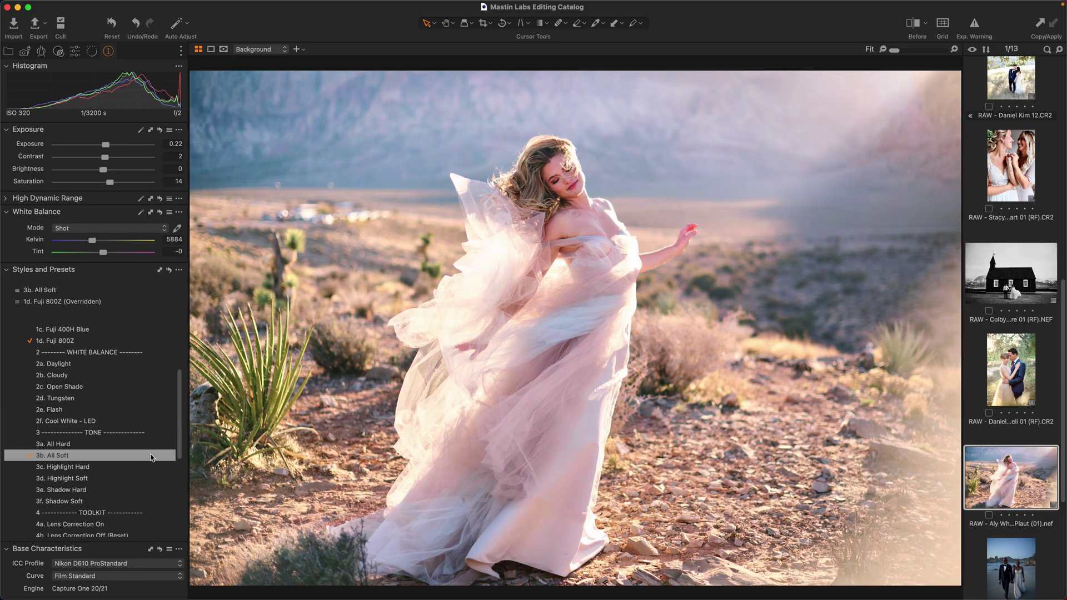
drag(106, 143, 109, 147)
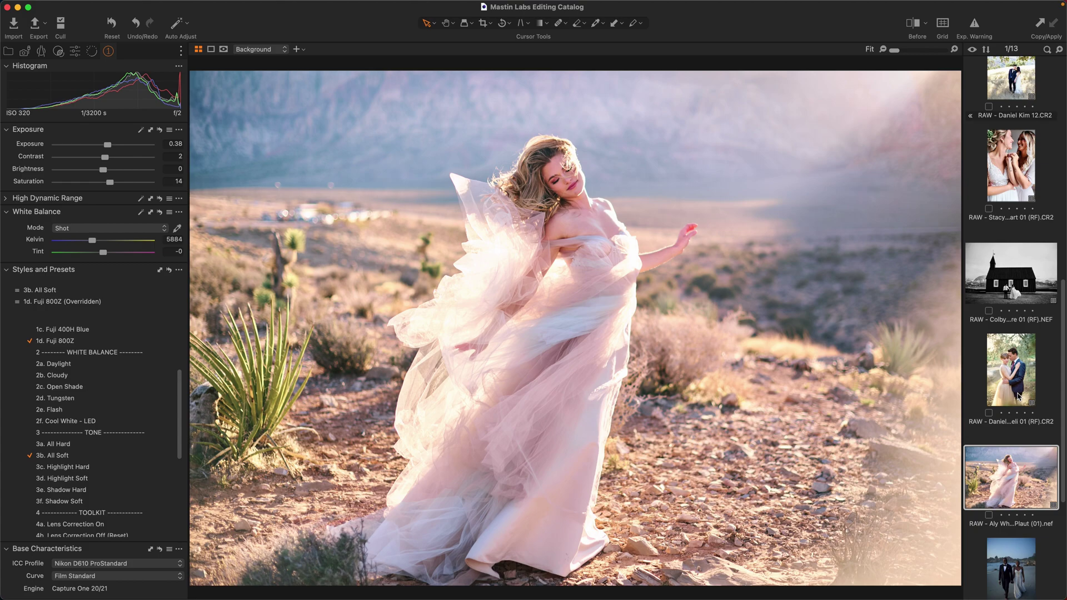
key(y)
drag(569, 331, 111, 315)
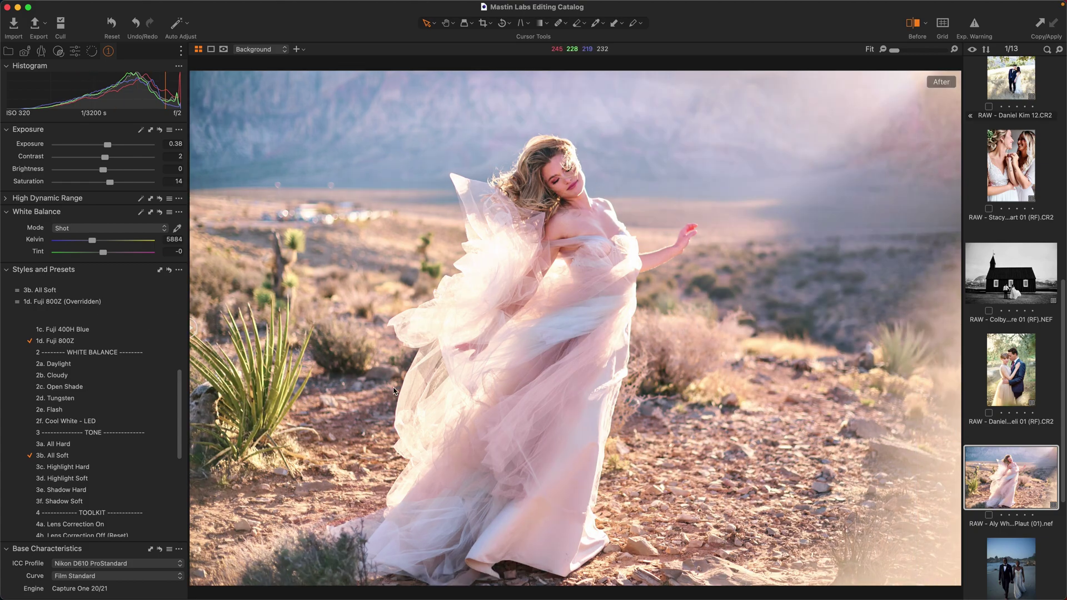
drag(180, 384, 179, 405)
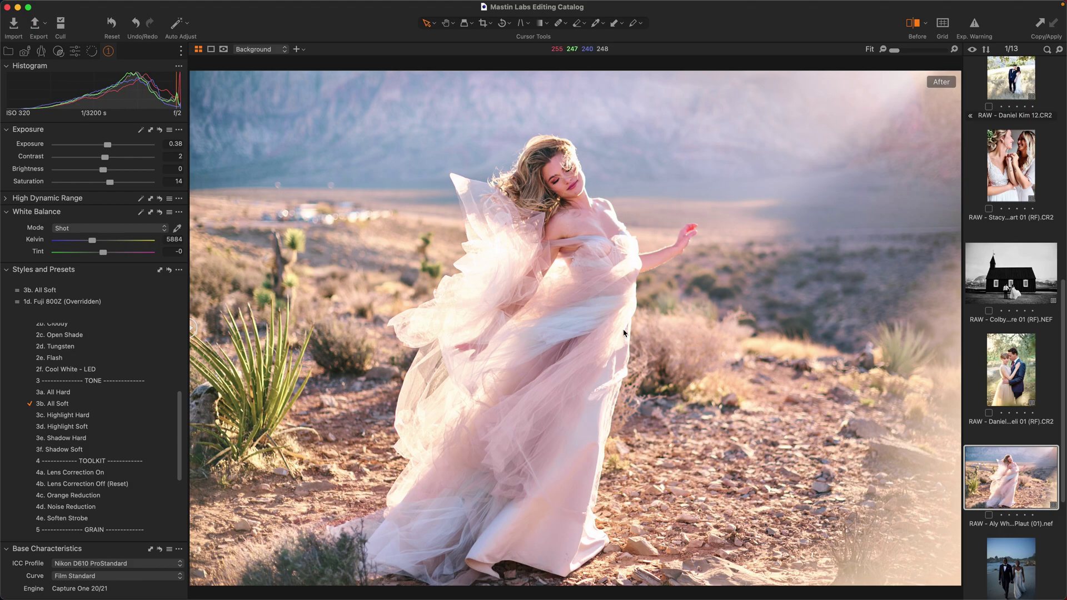
Step: Open the beach couple photo, apply 1a. Ektachrome 100, and raise exposure to 1.56
click(1007, 581)
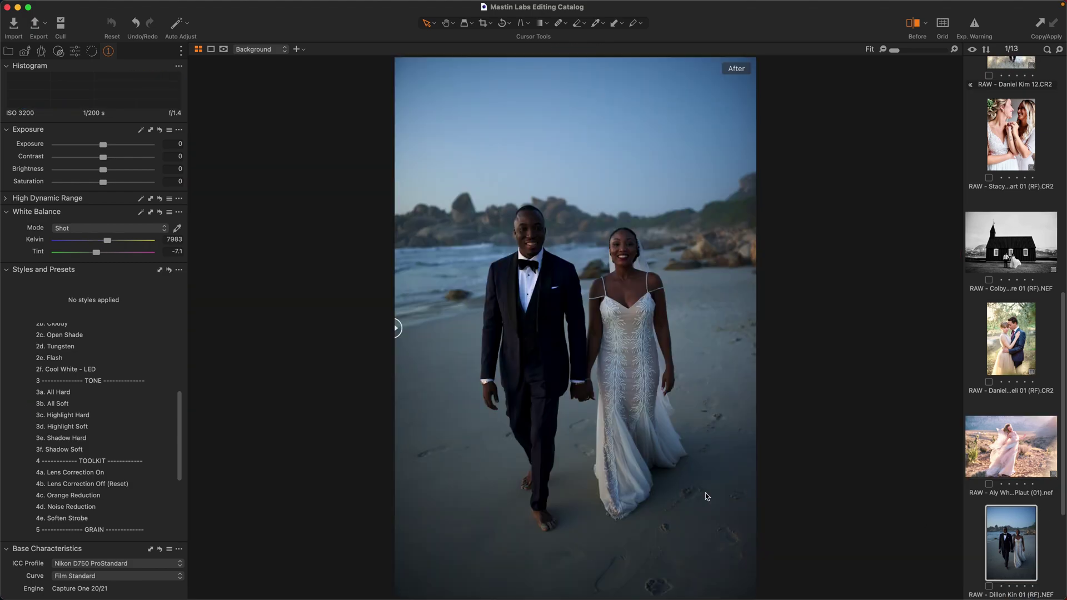
key(b)
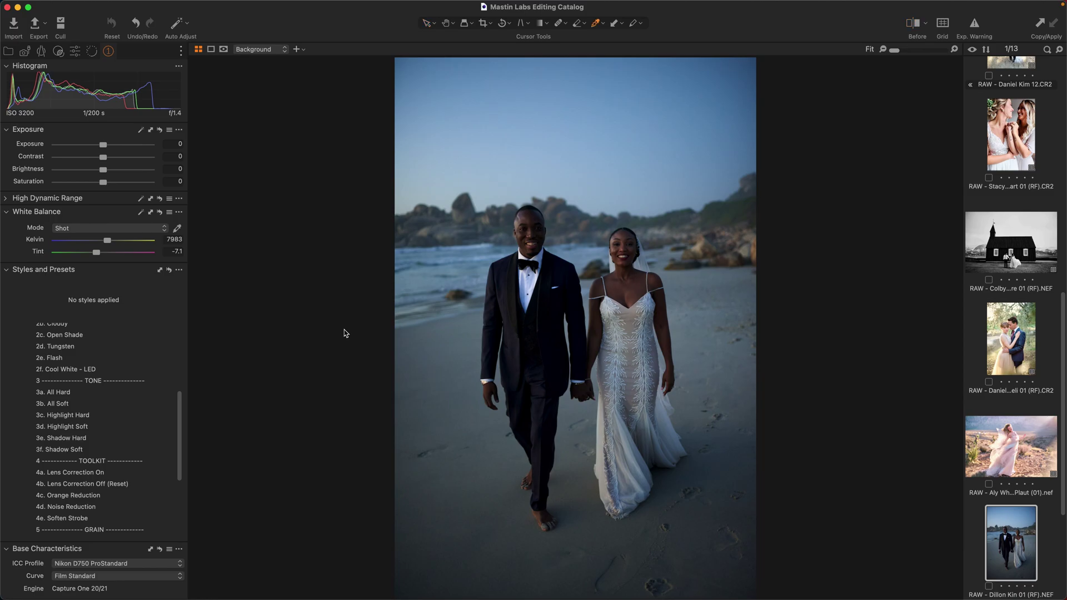
scroll(184, 406, up, 5)
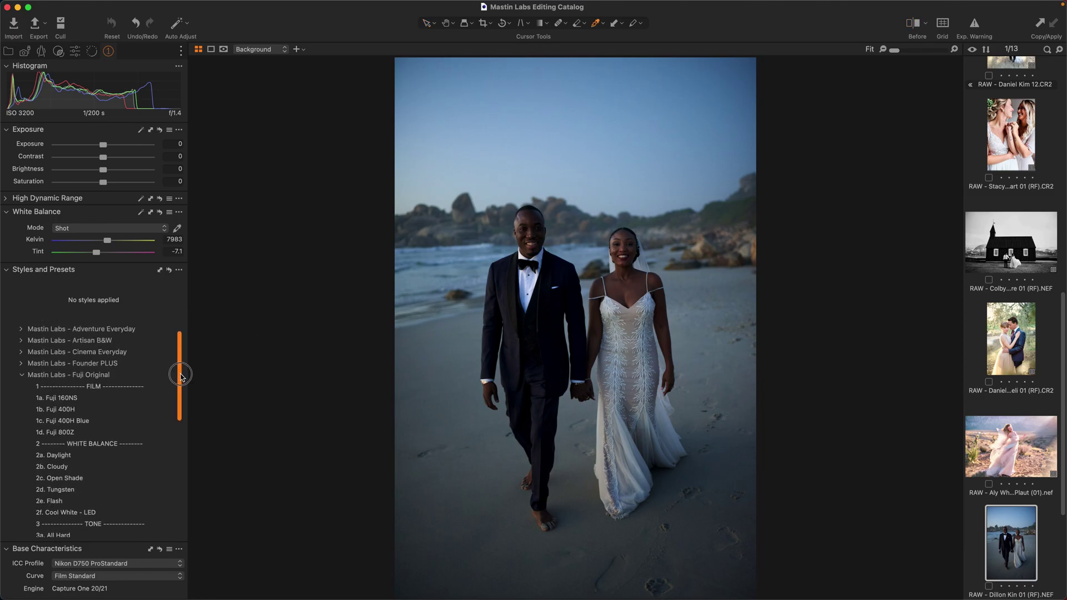
click(21, 380)
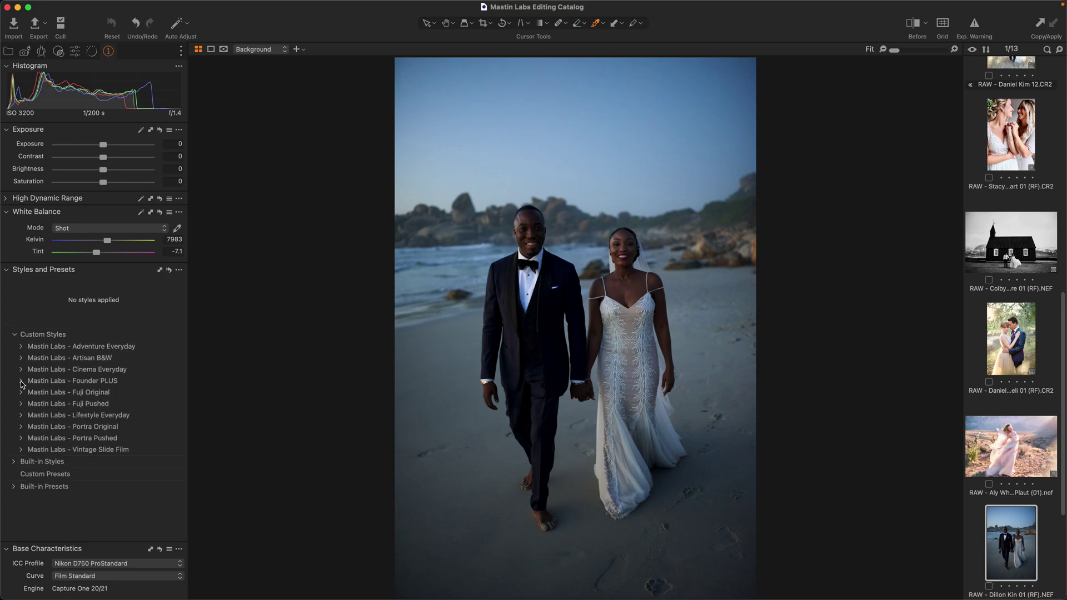
click(21, 449)
scroll(111, 462, down, 2)
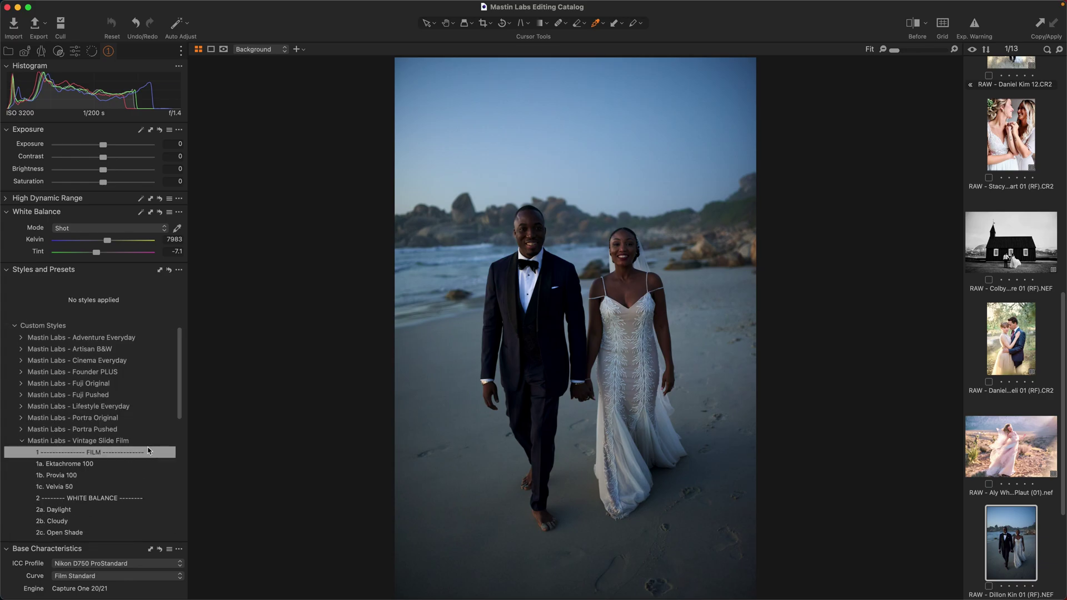
click(133, 444)
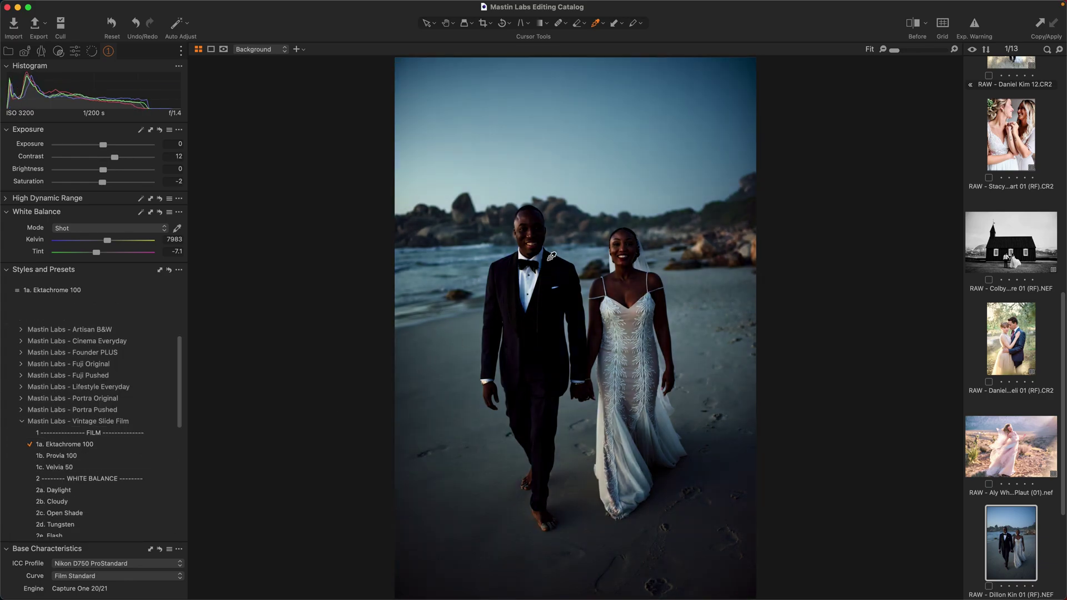
click(123, 146)
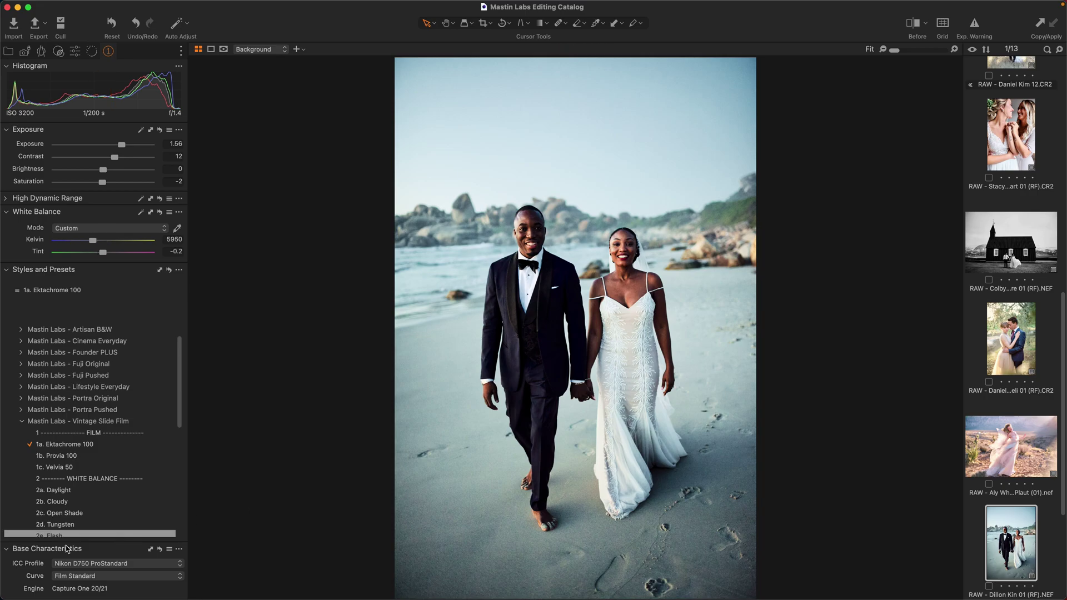
Step: Add the 4a. Lens Correction On style and lower exposure to 1.23
scroll(133, 409, down, 5)
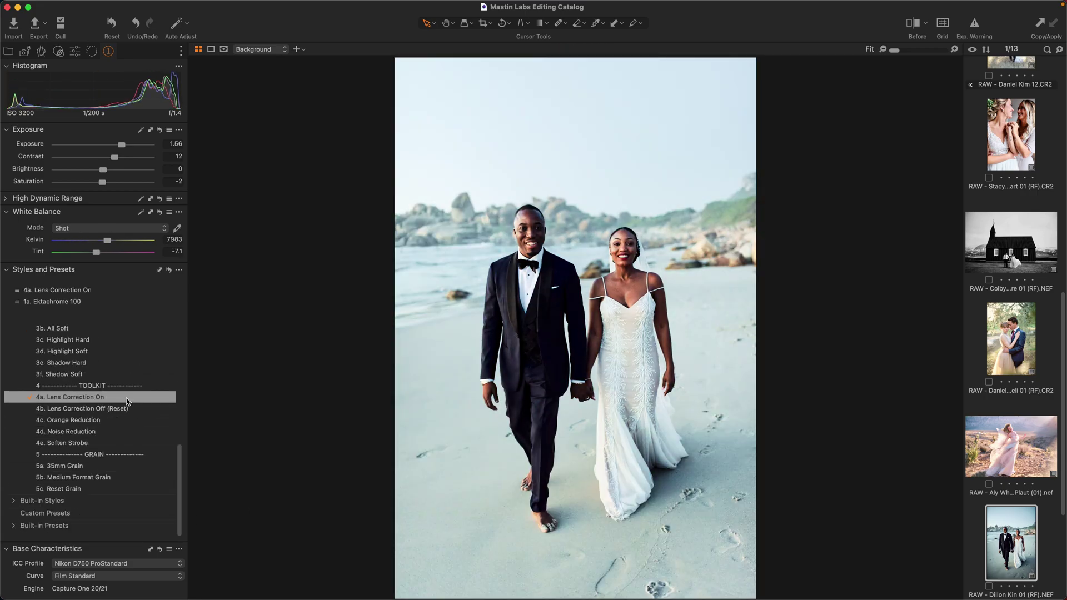
click(132, 397)
drag(122, 145, 119, 148)
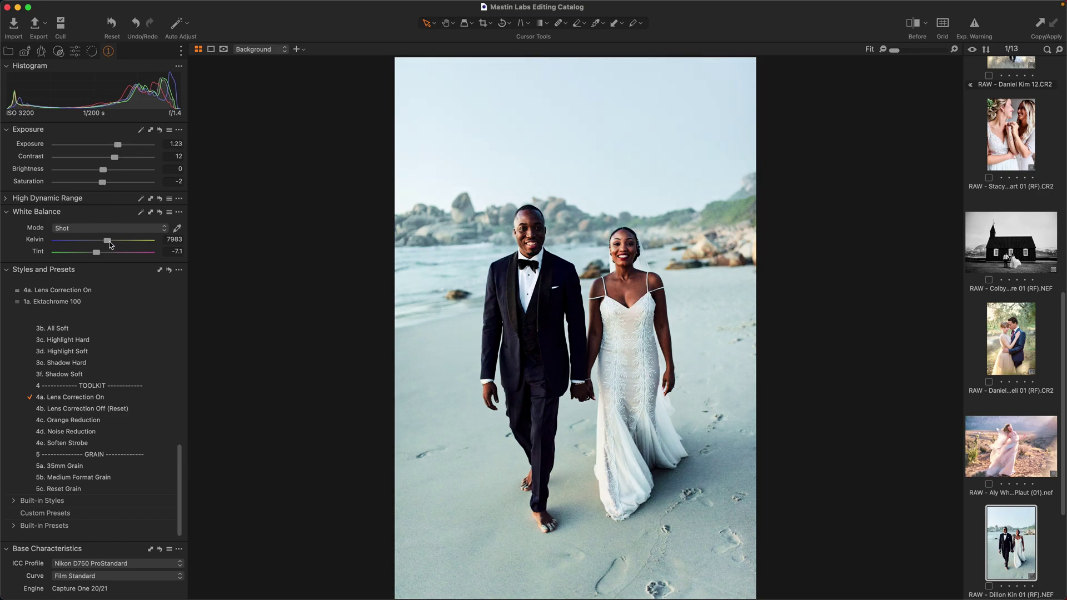
Step: Set the white balance to 10820 K with tint 2.6
drag(110, 244, 126, 248)
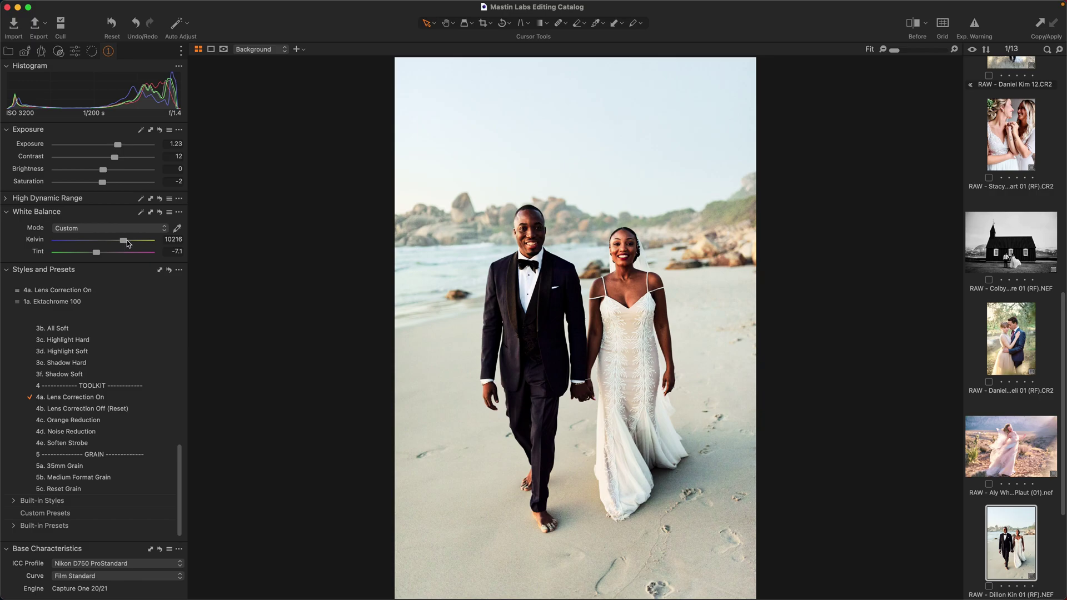
mouse_move(127, 243)
mouse_down()
mouse_move(206, 231)
mouse_move(181, 270)
mouse_move(278, 274)
mouse_move(94, 268)
mouse_move(123, 253)
mouse_move(107, 248)
mouse_move(132, 256)
mouse_up()
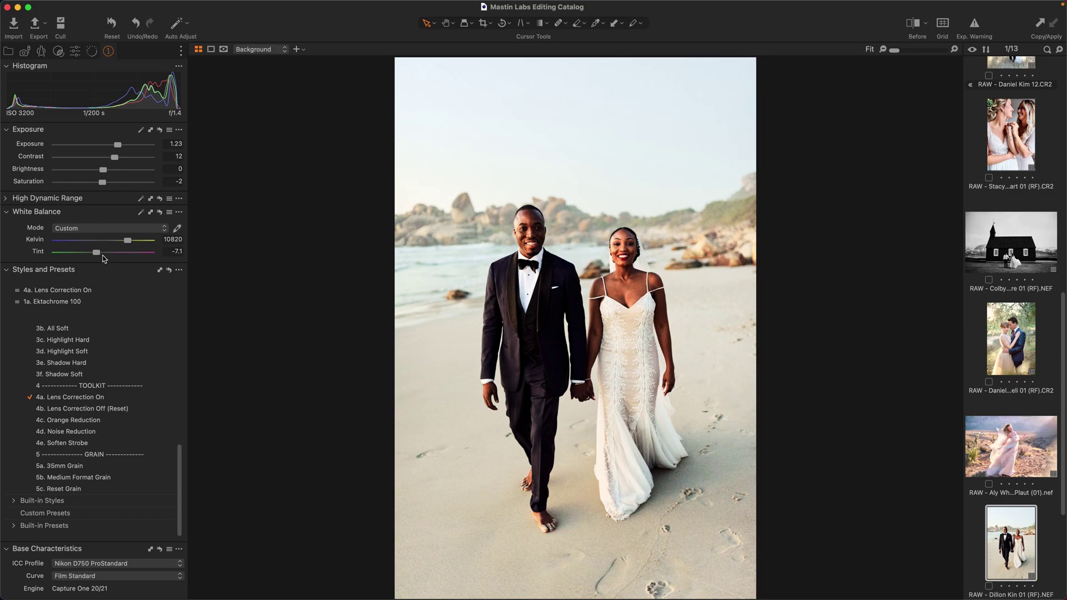
mouse_move(98, 254)
mouse_down()
mouse_move(165, 263)
mouse_move(25, 260)
mouse_move(144, 256)
mouse_move(108, 264)
mouse_up()
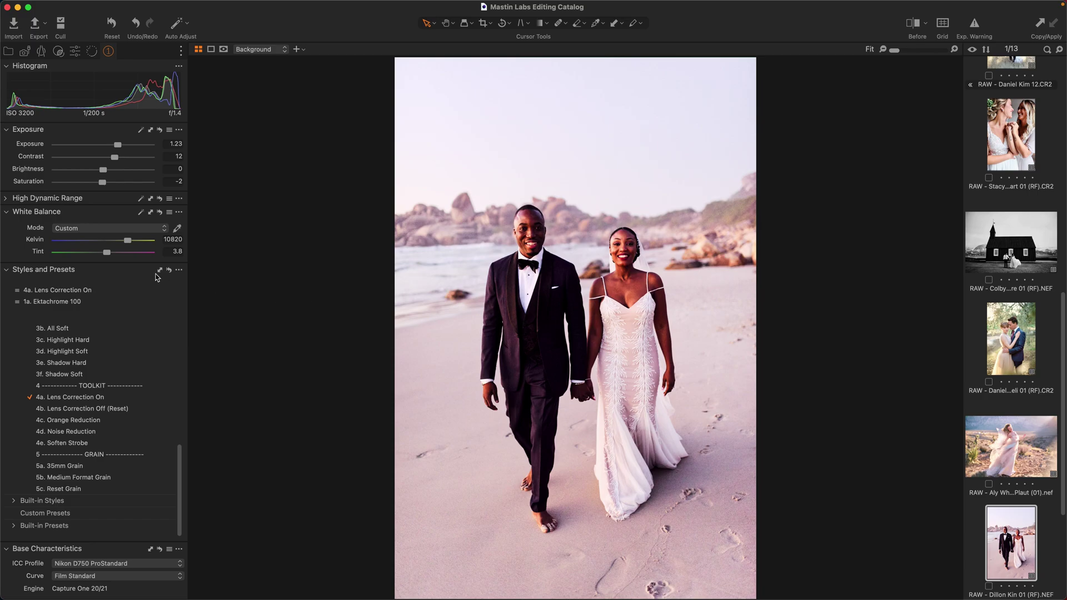
drag(107, 253, 106, 254)
Step: Sweep a before/after split across the beach photo, then turn the comparison off
key(y)
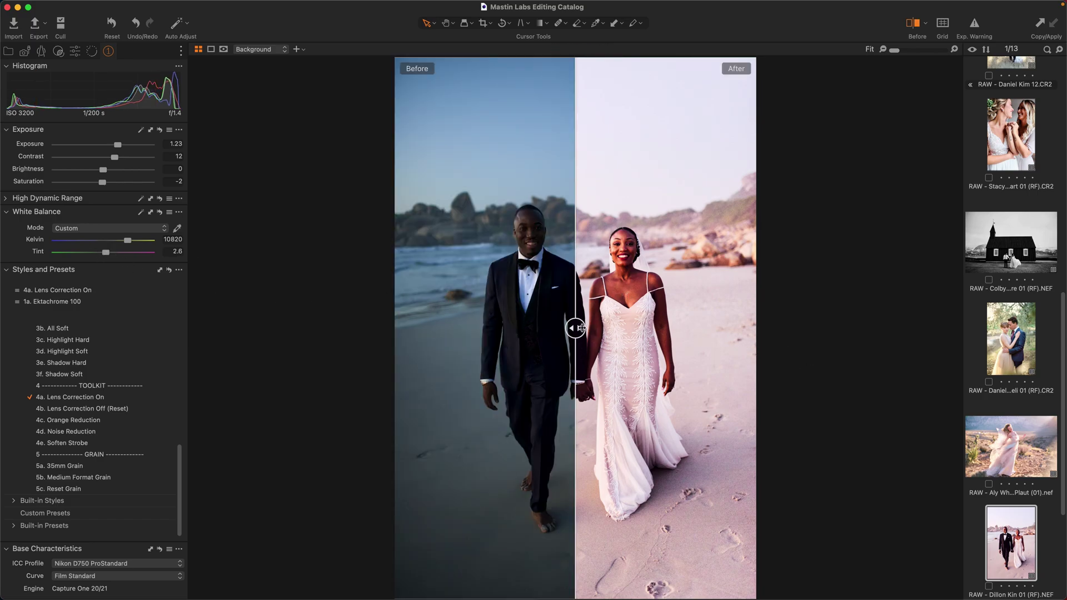
drag(594, 324, 345, 322)
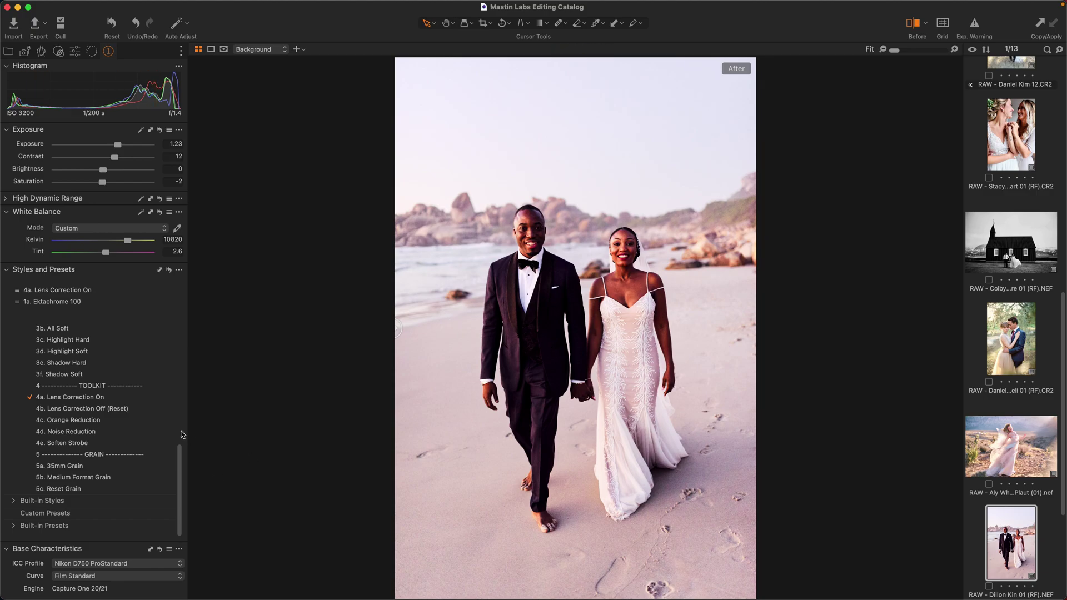
scroll(179, 433, up, 5)
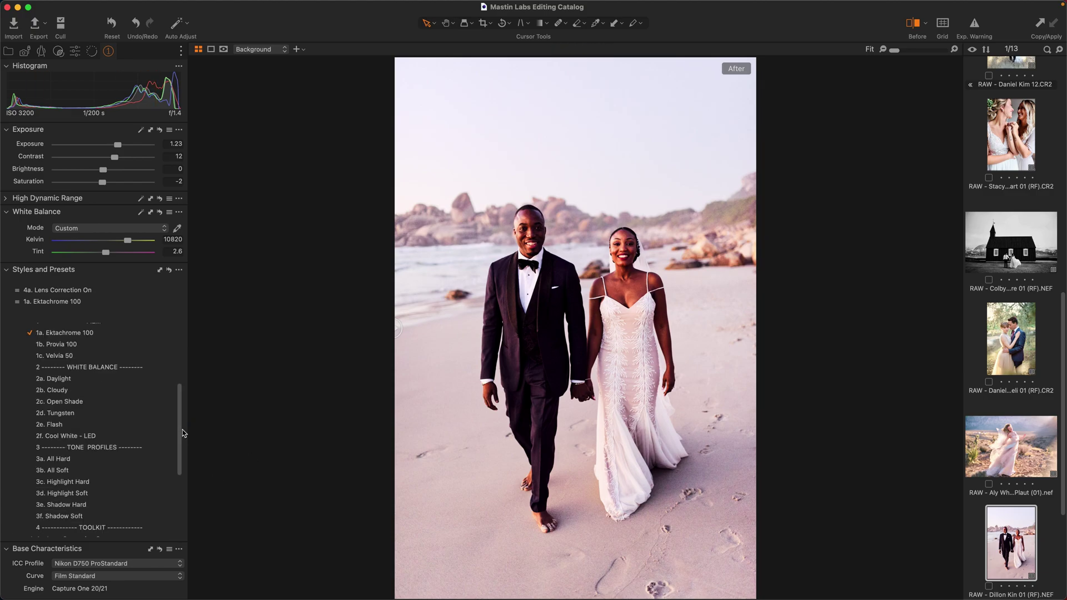
key(y)
Step: Apply 3b. All Soft on a new layer and remove the Base Characteristics tool
click(169, 470)
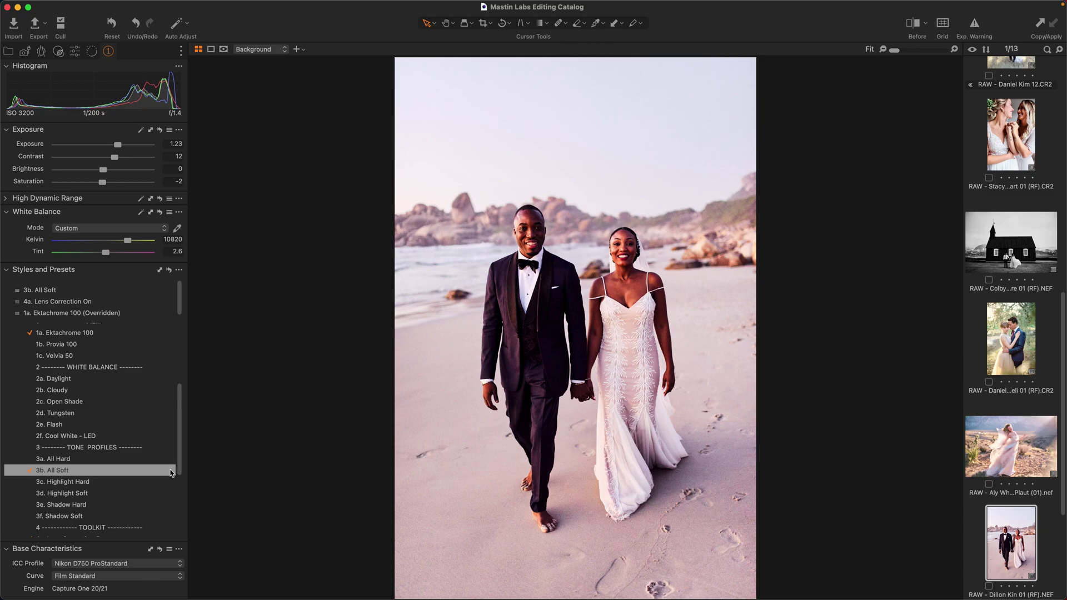
right_click(170, 473)
click(203, 498)
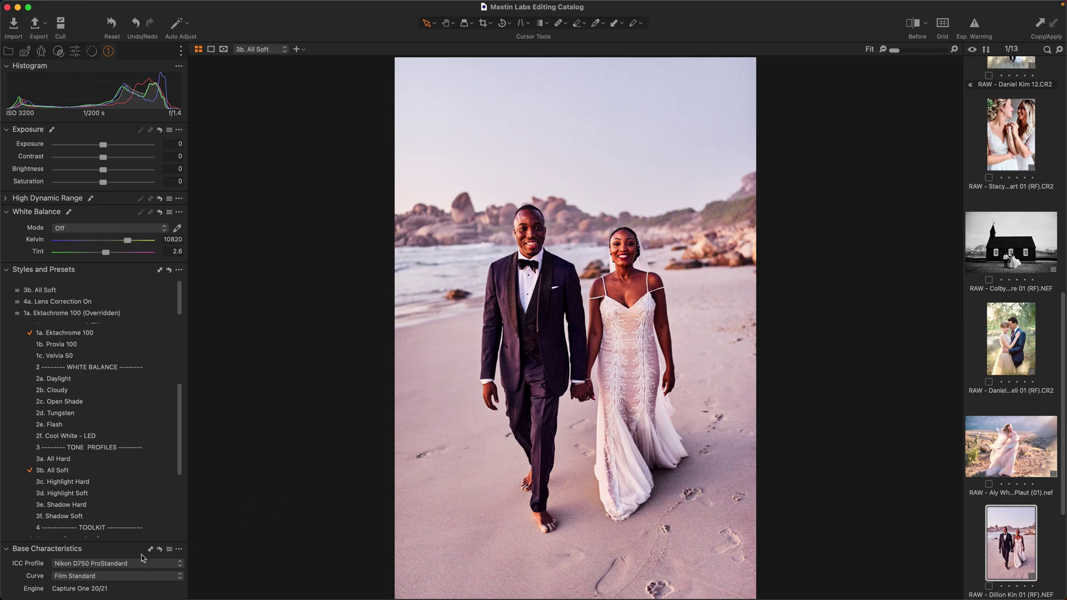
click(179, 549)
click(194, 573)
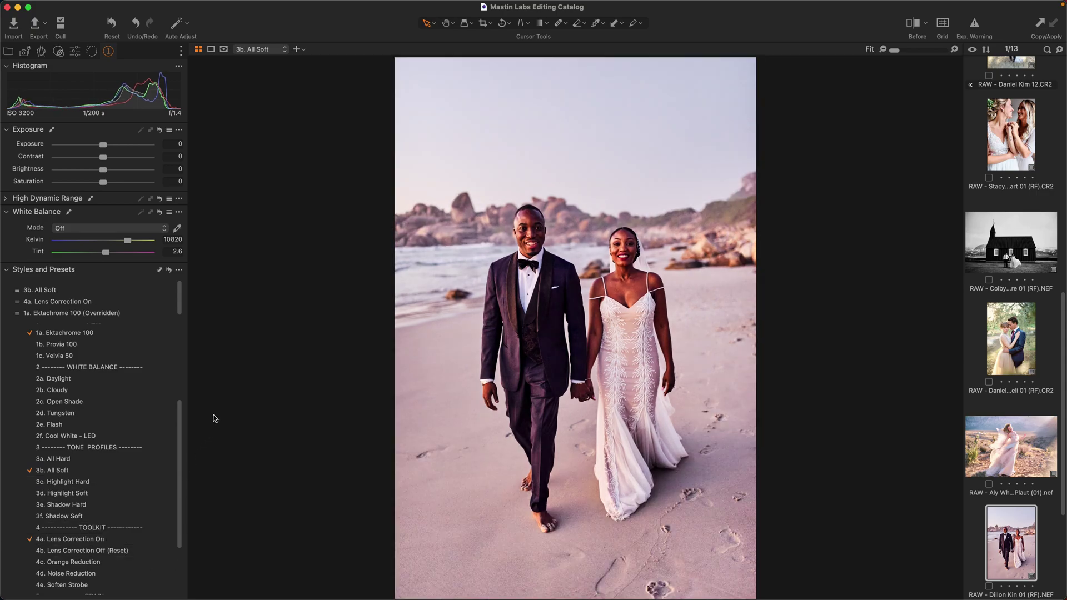
Step: Add the Layers tool to the tool panel
right_click(125, 269)
mouse_move(129, 275)
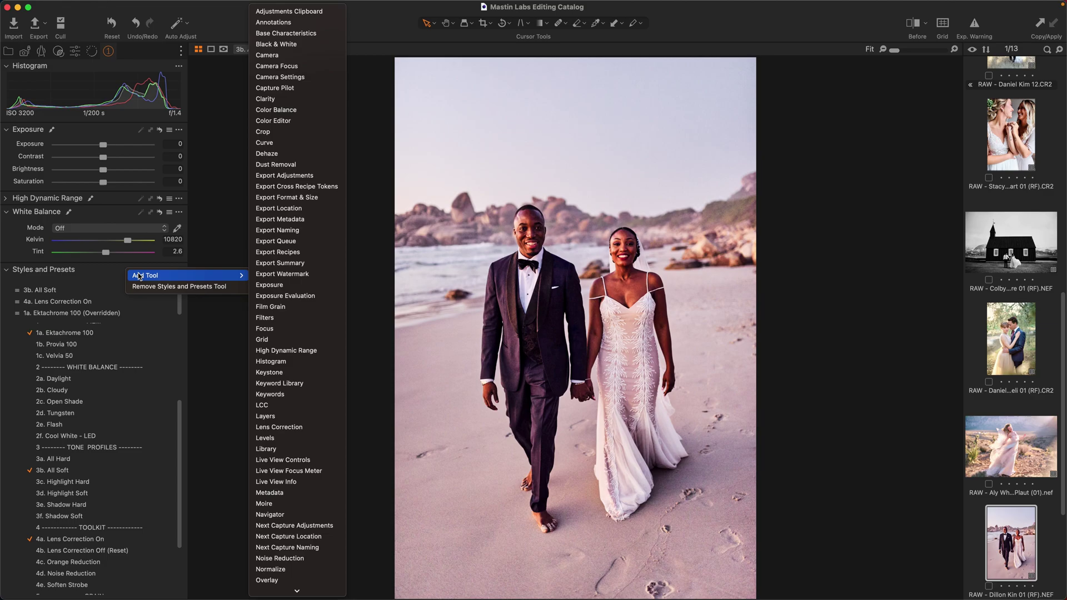
click(300, 417)
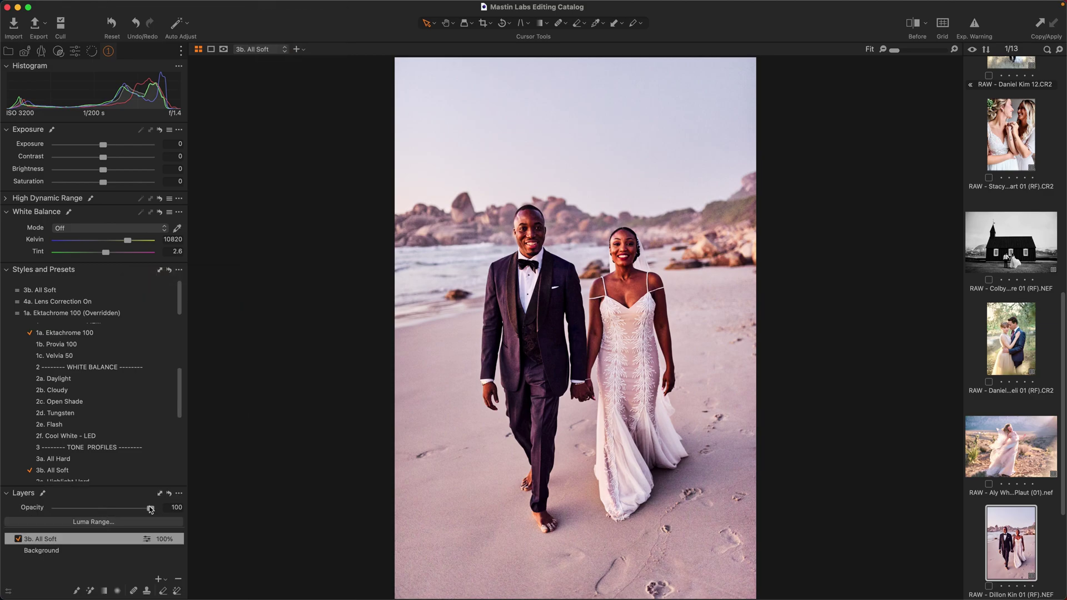
Step: Lower the 3b. All Soft layer's opacity to 19% and toggle it off and on to compare
drag(150, 509, 76, 516)
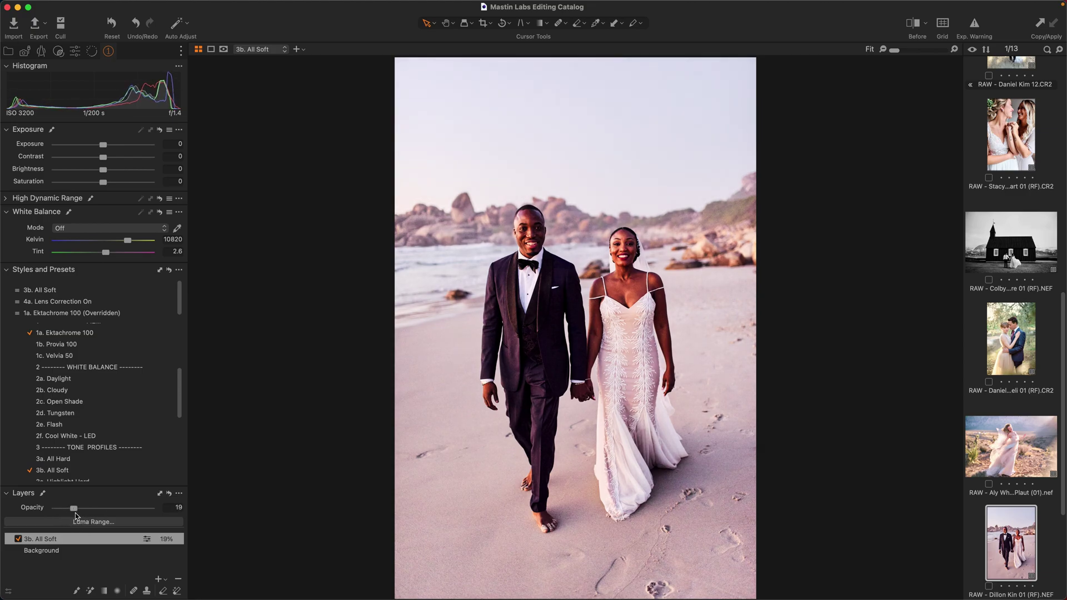
click(19, 539)
click(19, 539)
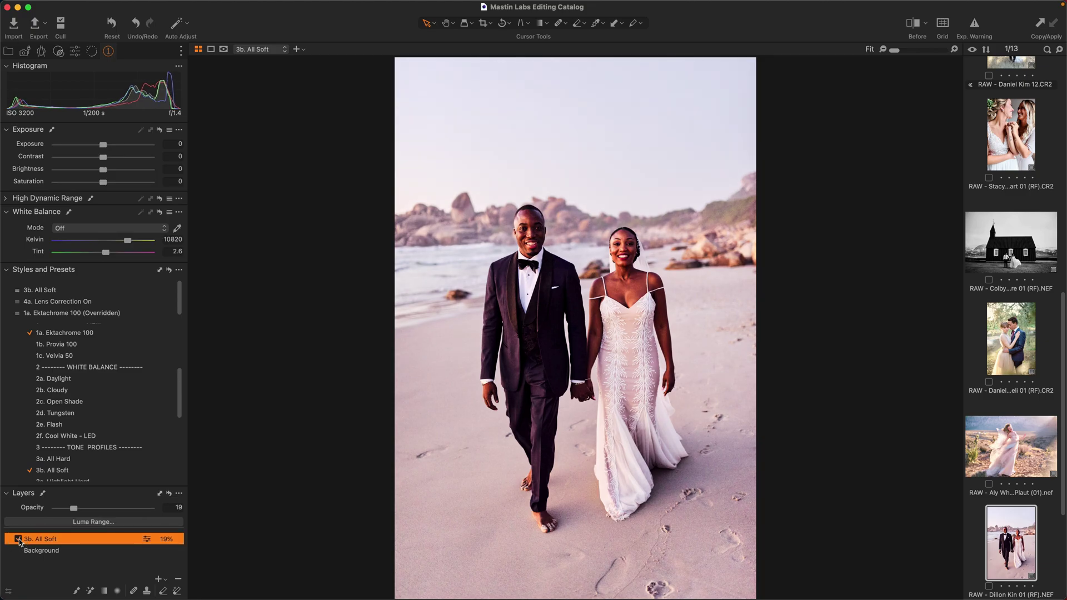
click(19, 539)
click(18, 539)
scroll(1001, 433, down, 4)
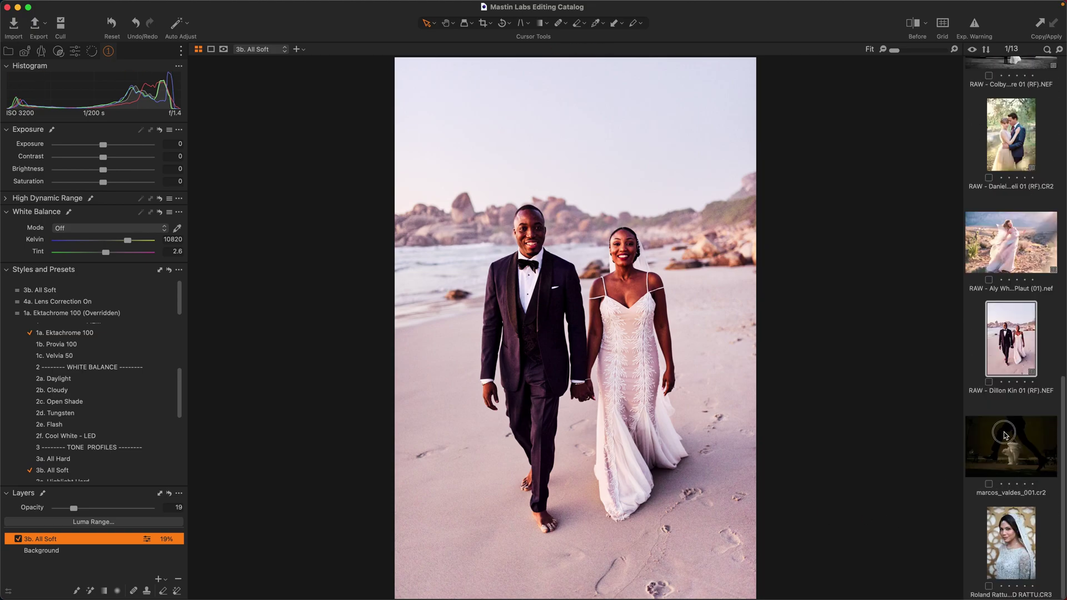
Step: Give the walking-legs bride photo 1c. Acros 100 with exposure 1.9, then open the bride portrait
click(1004, 435)
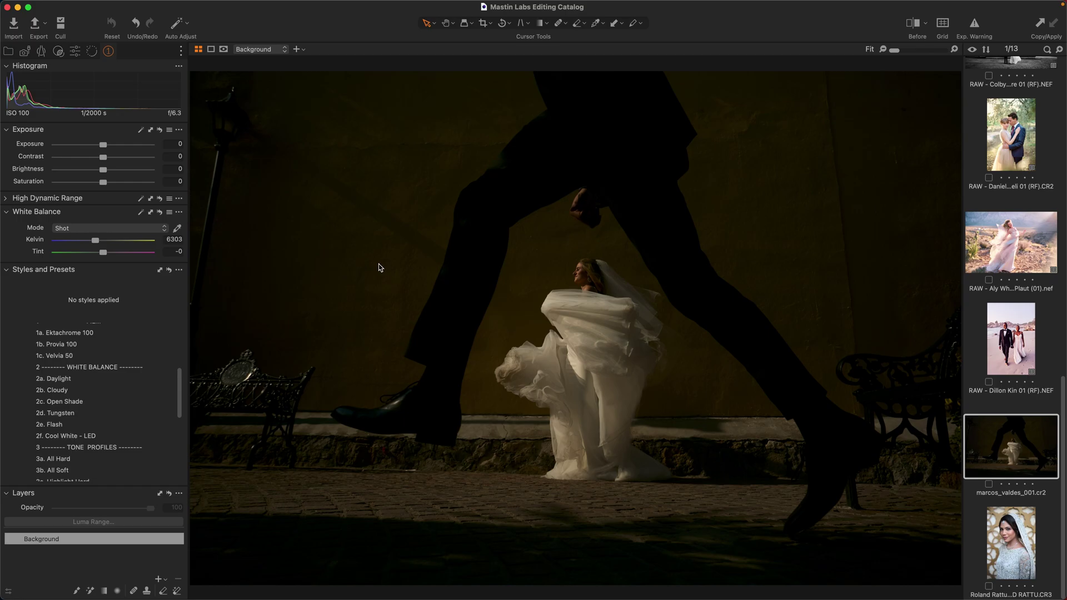
scroll(180, 367, up, 5)
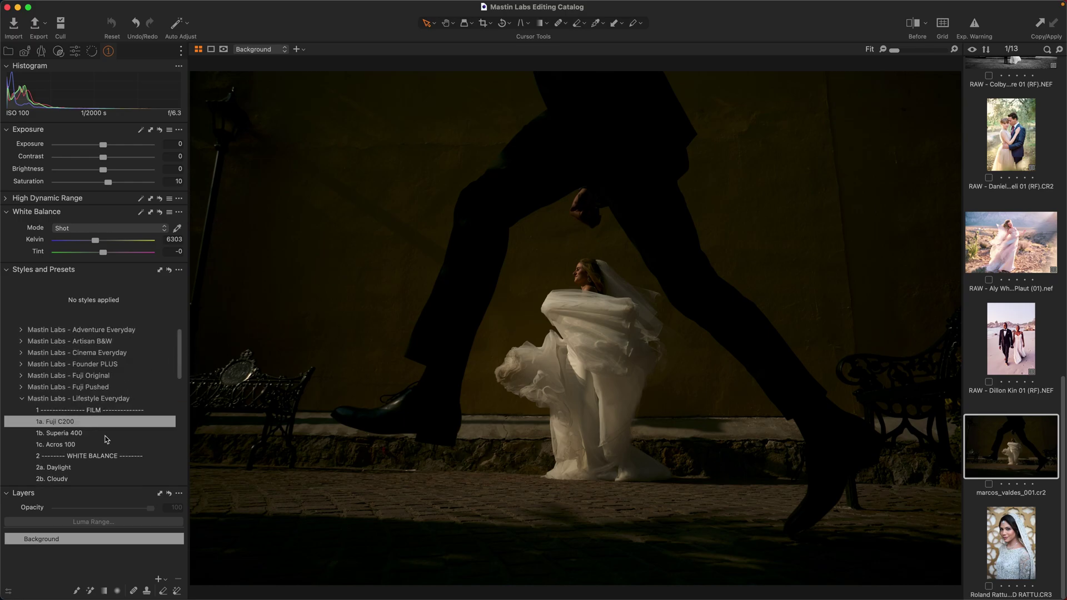
click(105, 444)
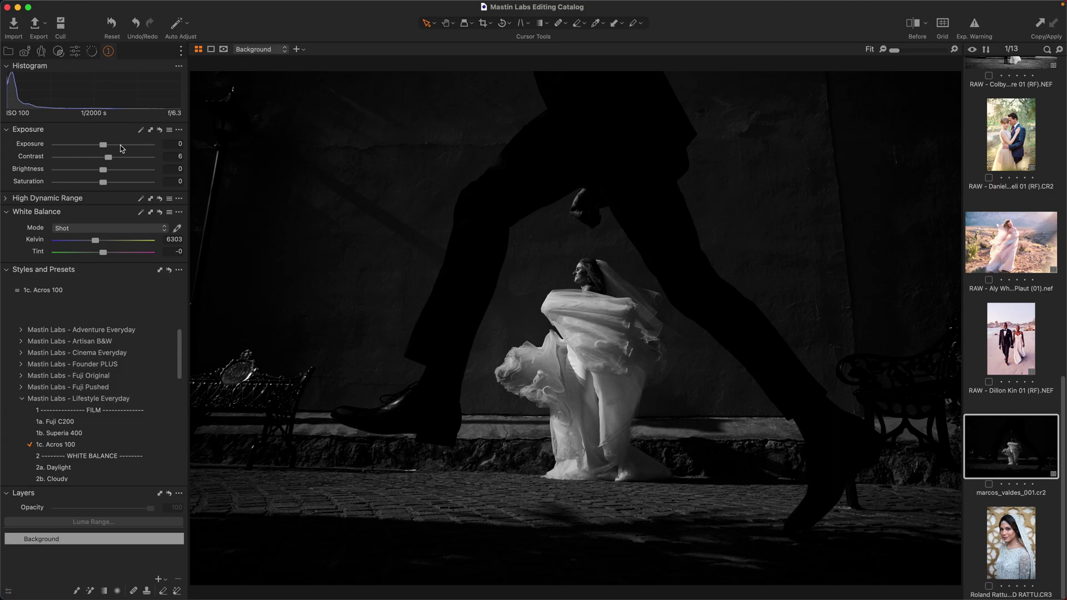
drag(120, 145, 124, 148)
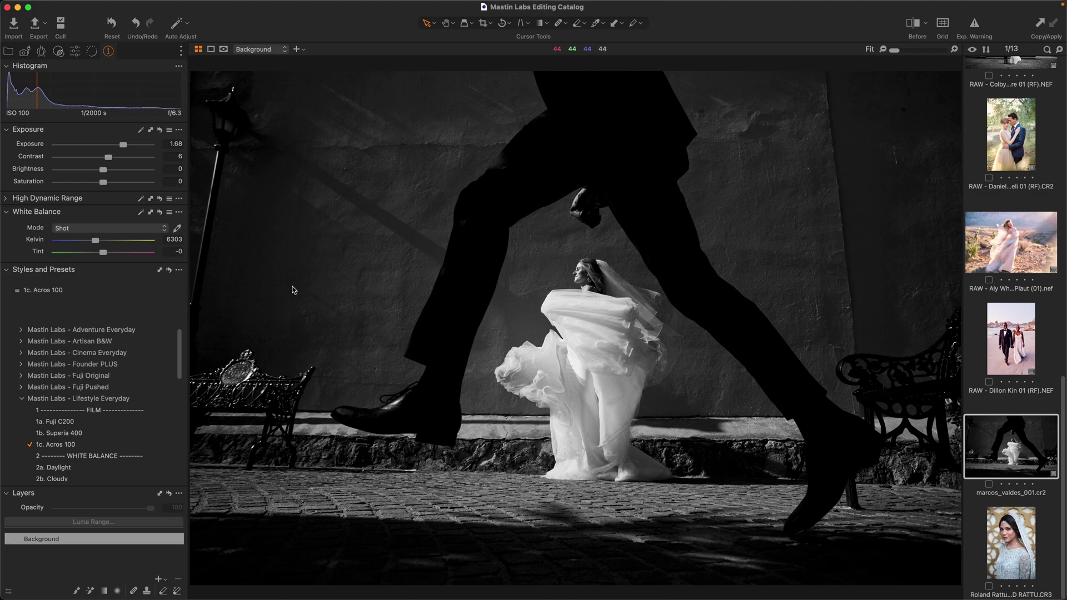
drag(124, 145, 128, 148)
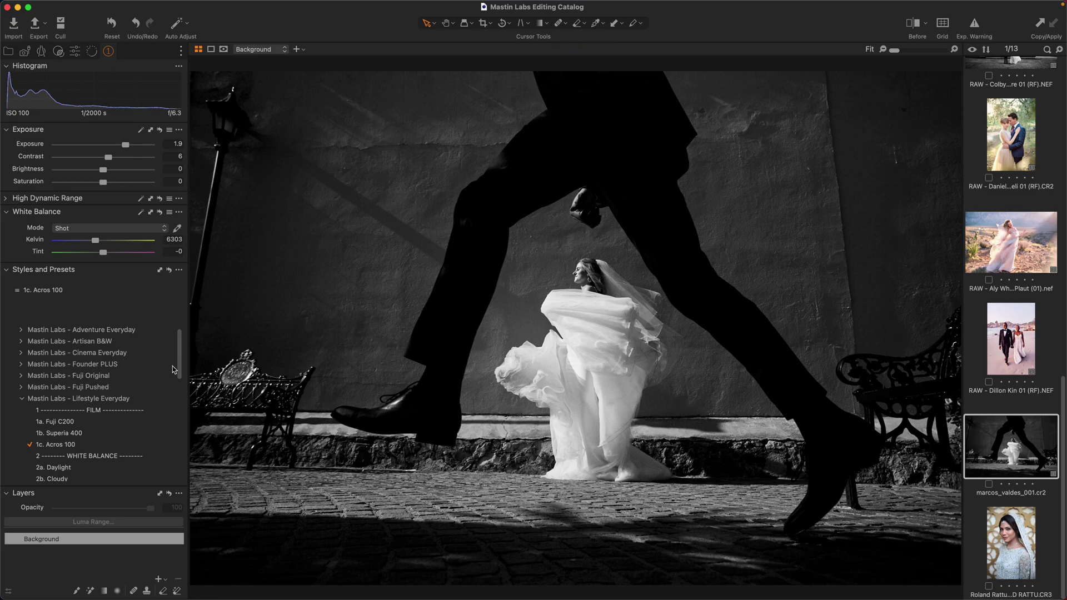
drag(178, 358, 186, 392)
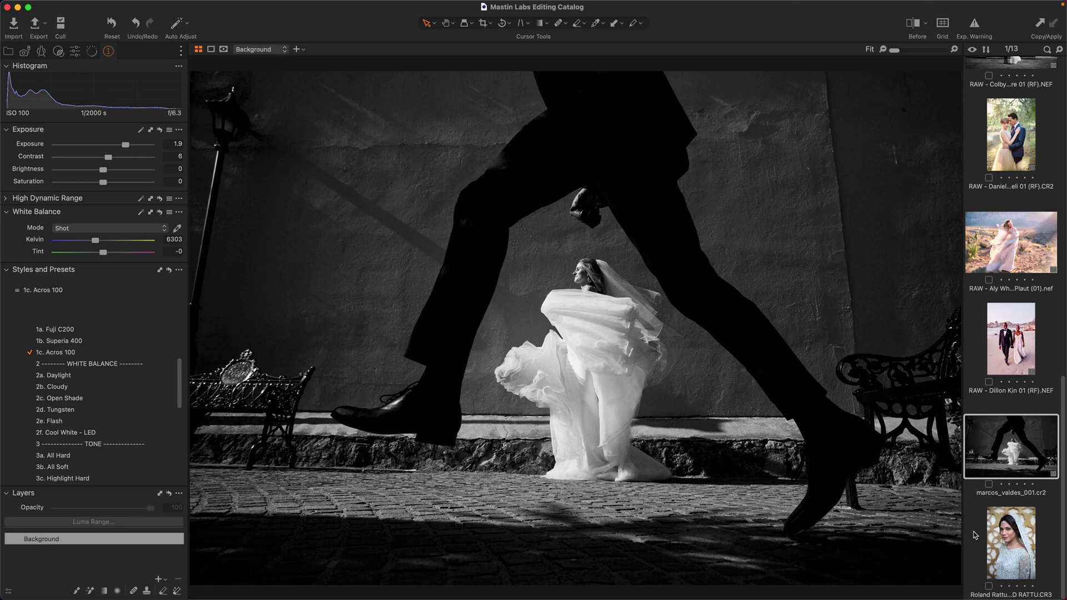
click(1012, 541)
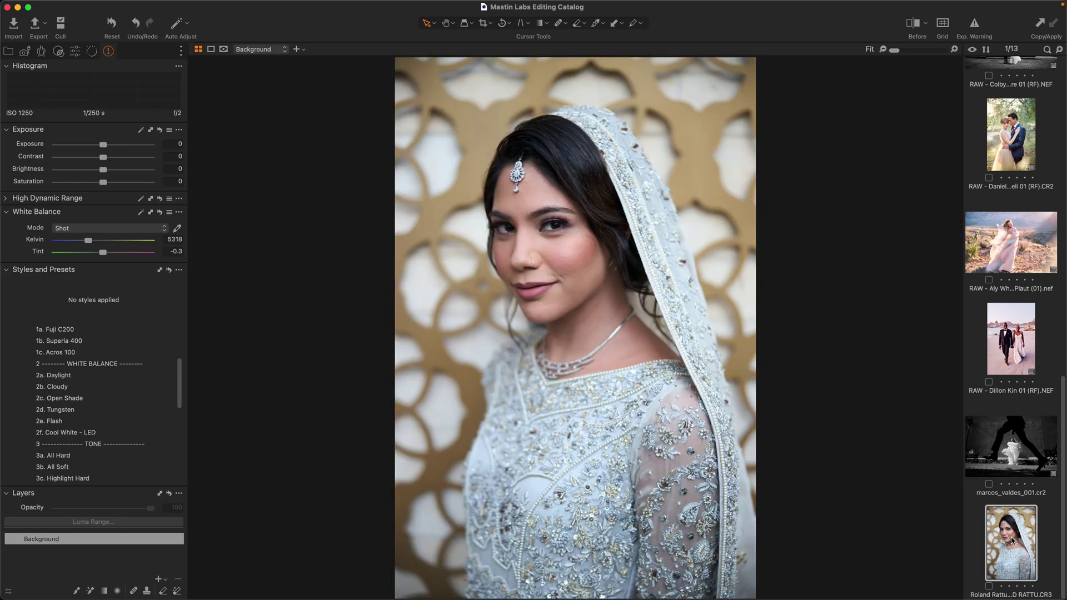
Step: Apply 1c. Acros 100 to the veiled-bride portrait and clone a second variant of it
click(173, 352)
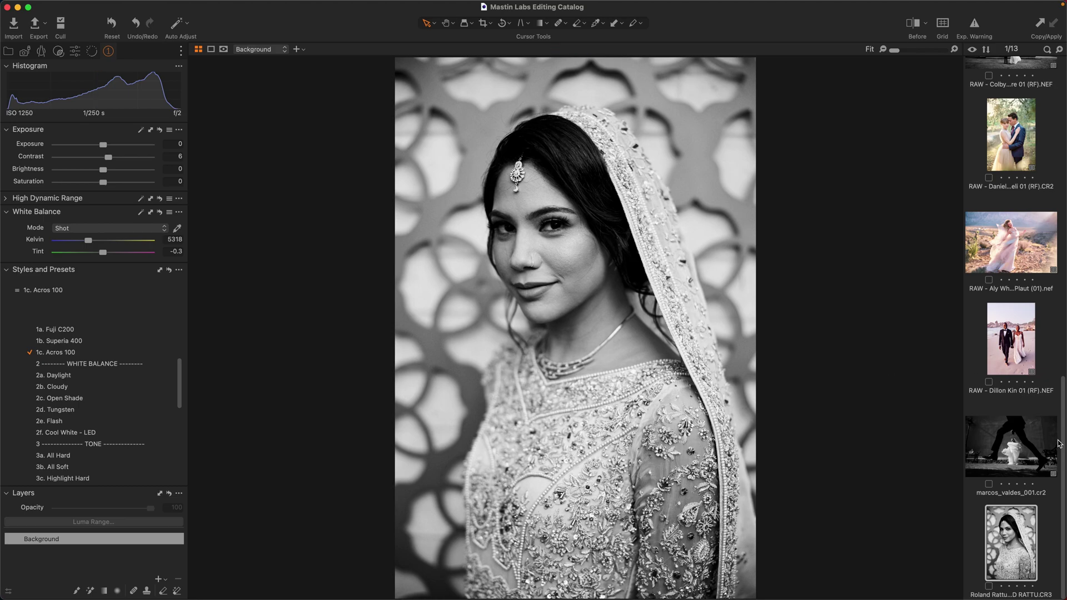
right_click(994, 555)
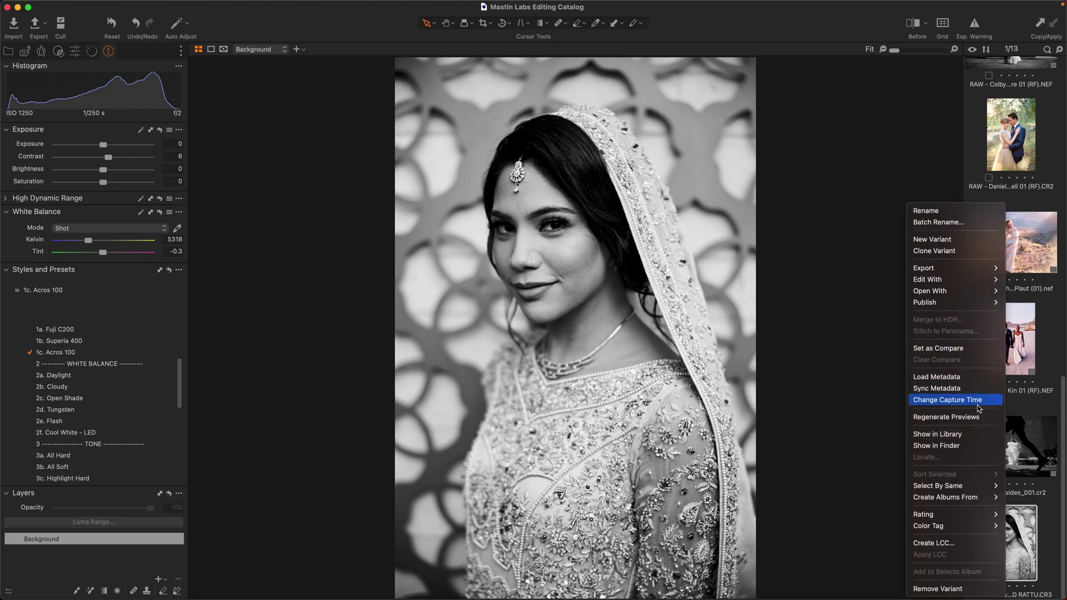
click(1010, 433)
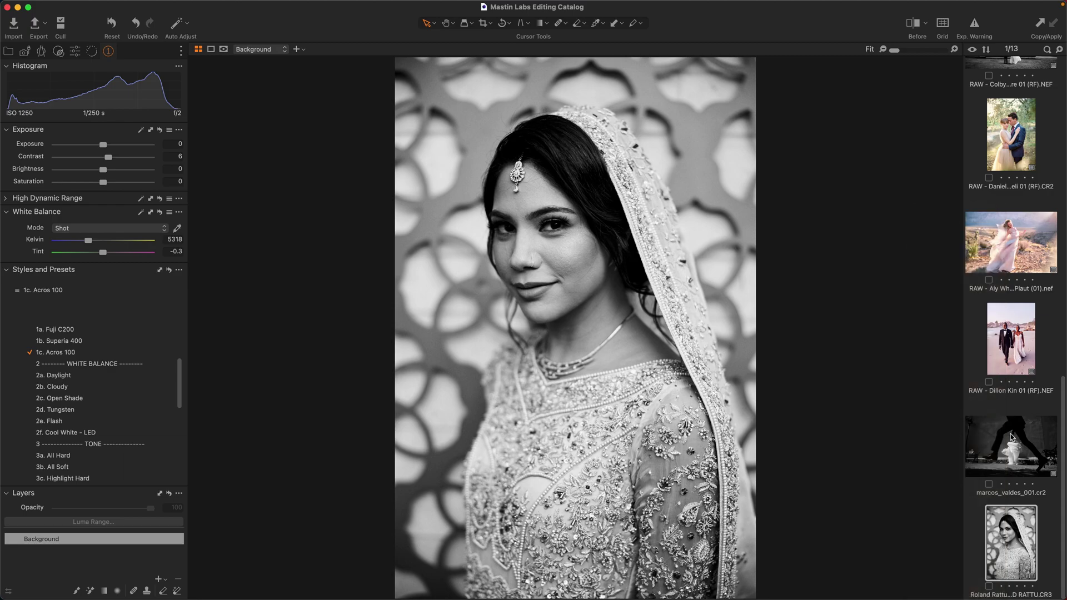
Step: Reset the variant to colour, apply 1b. Portra 400, and raise exposure to 0.21
click(111, 23)
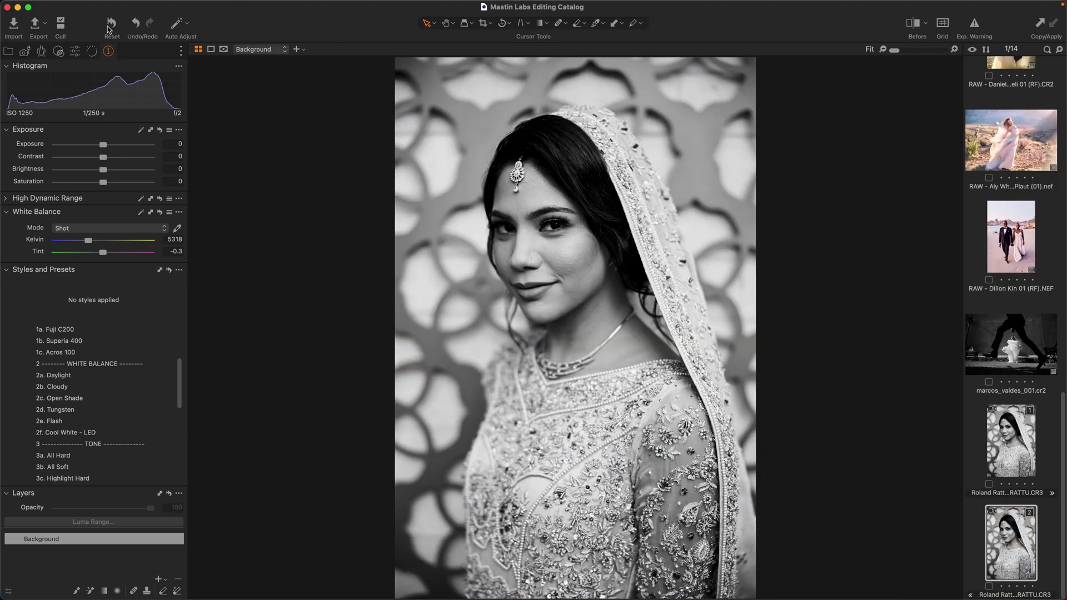
scroll(132, 376, up, 5)
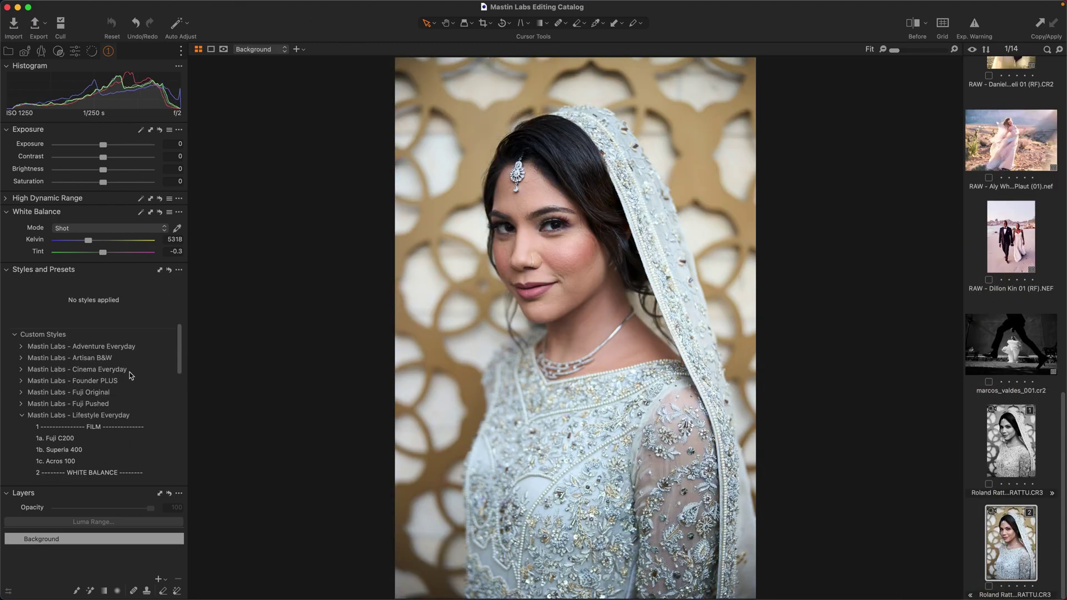
click(22, 415)
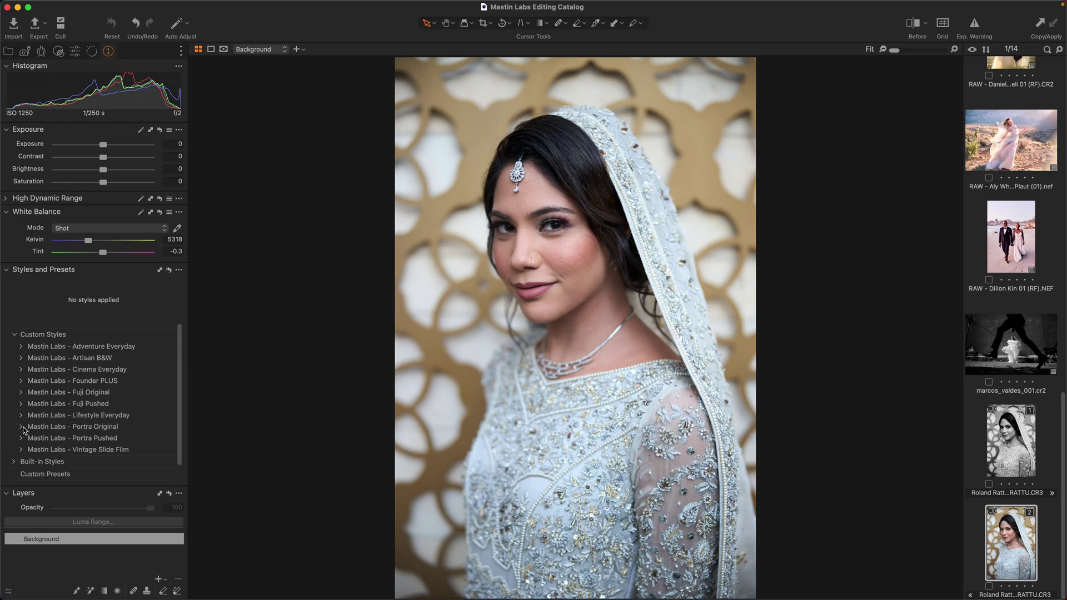
click(22, 426)
click(117, 460)
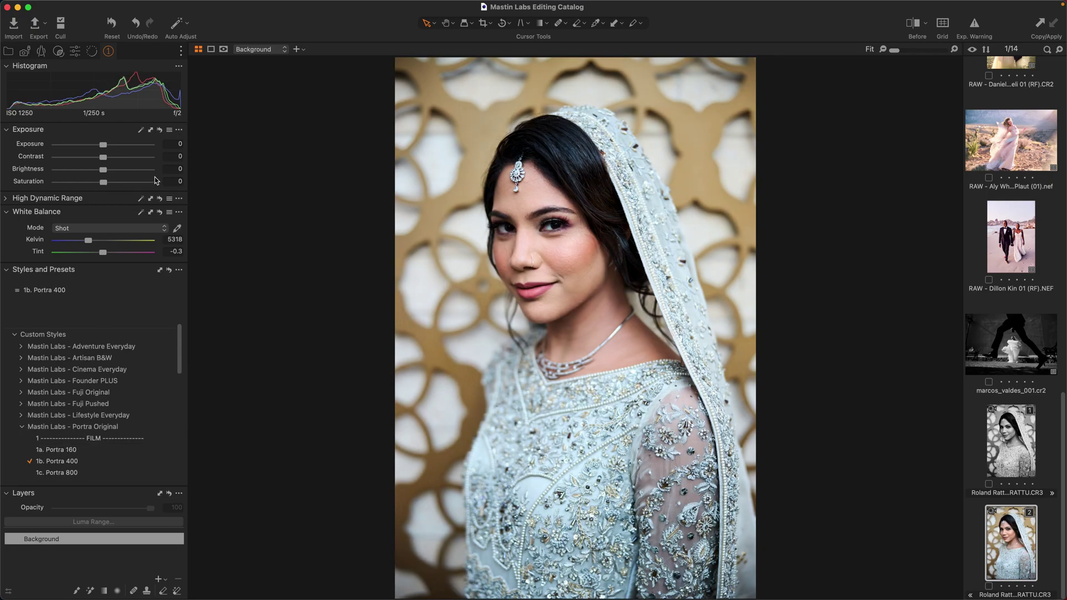
drag(103, 146, 107, 146)
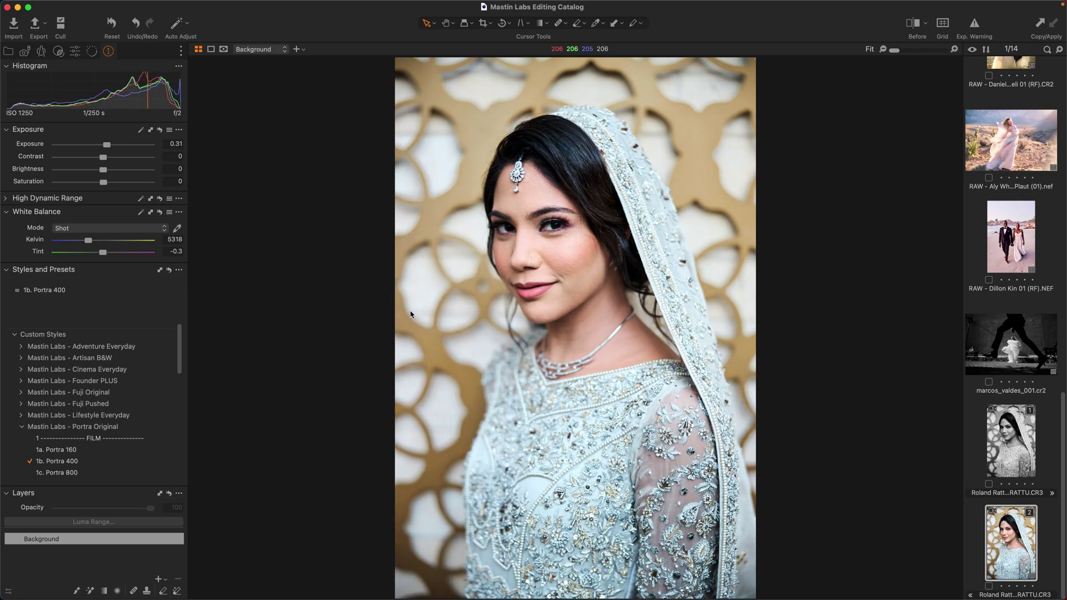
Step: Add 4a. Lens Correction On and view the portrait as a before/after split
scroll(139, 412, down, 5)
click(133, 370)
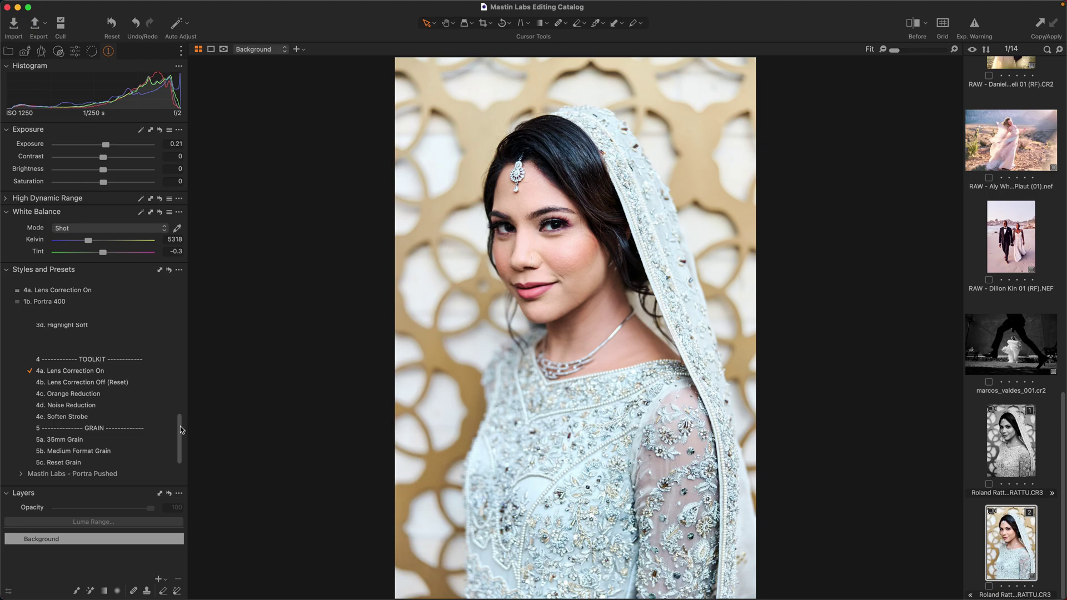
drag(182, 429, 182, 395)
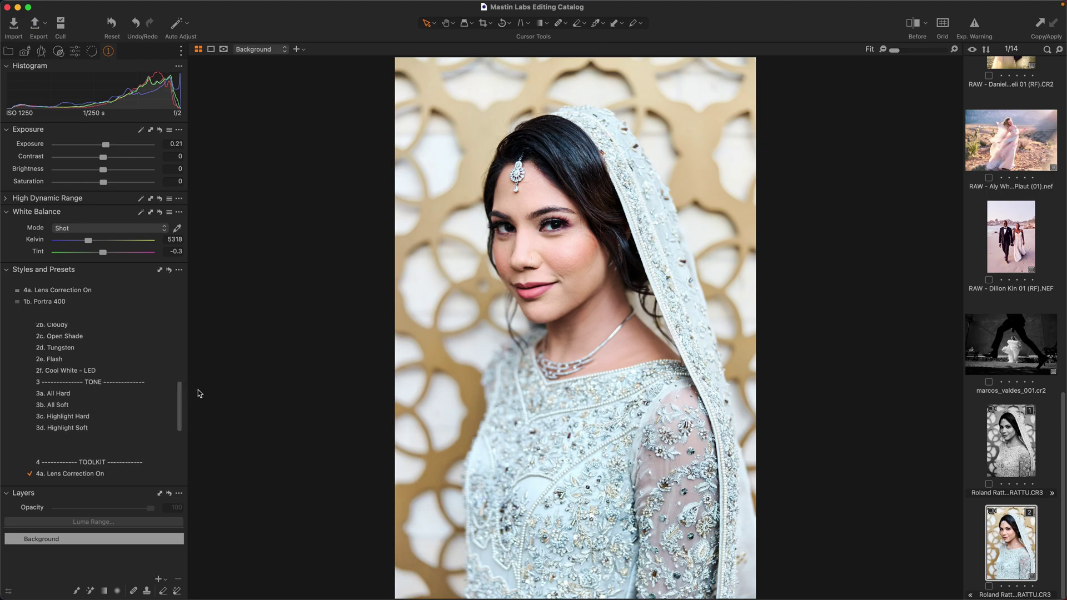
key(y)
drag(608, 332, 573, 334)
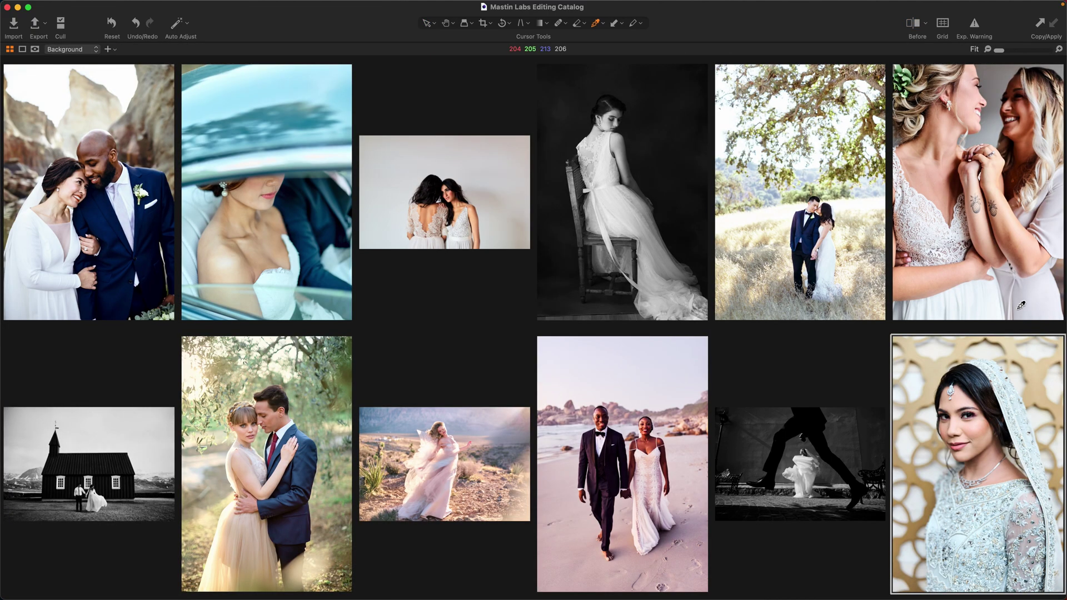